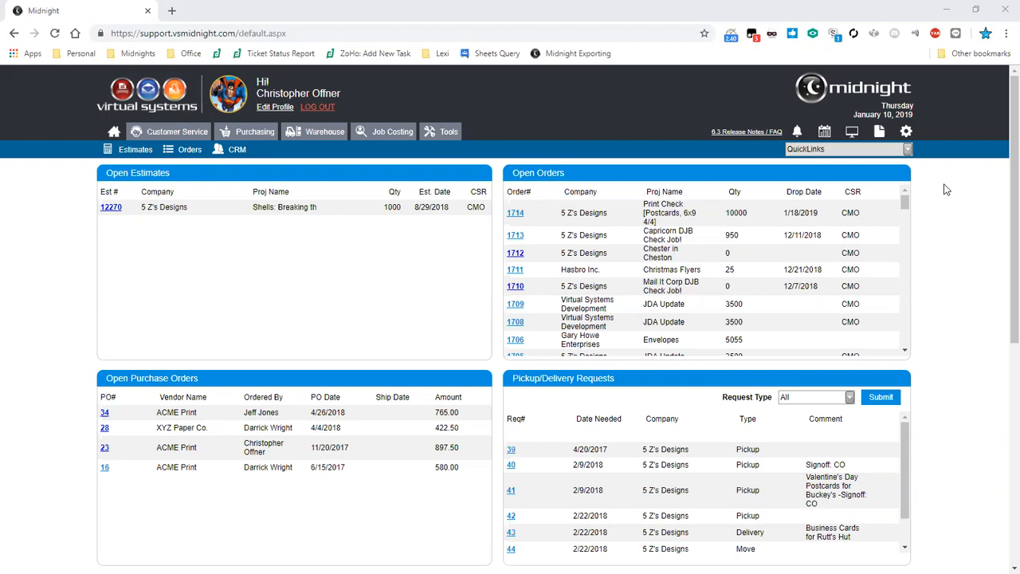
# Open the Estimates/Orders settings in Global Settings and bring the Print & Wide Format Calculators section into view.
pyautogui.click(907, 133)
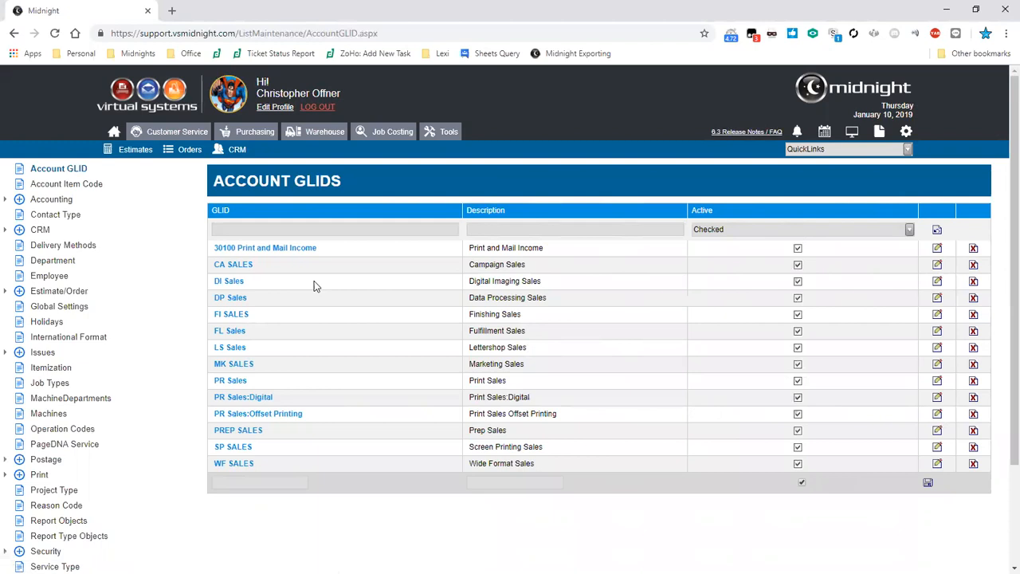
pyautogui.click(60, 307)
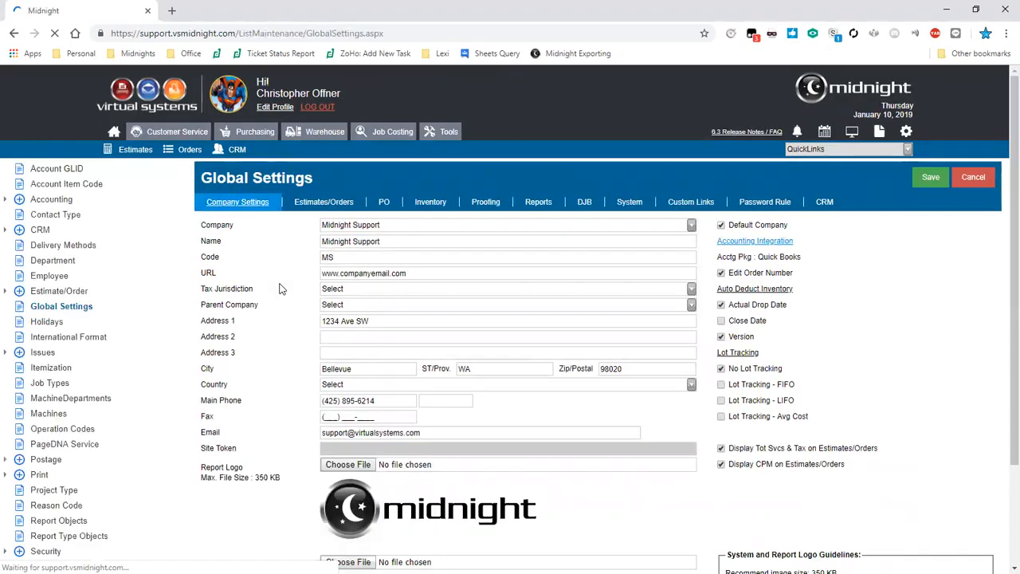
pyautogui.click(312, 206)
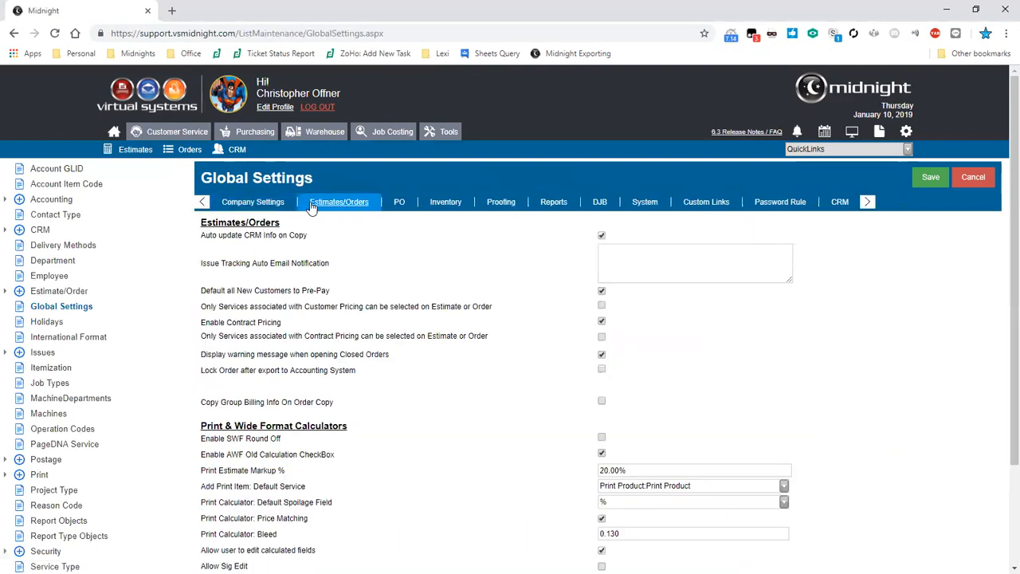
pyautogui.scroll(-2, 307, 301)
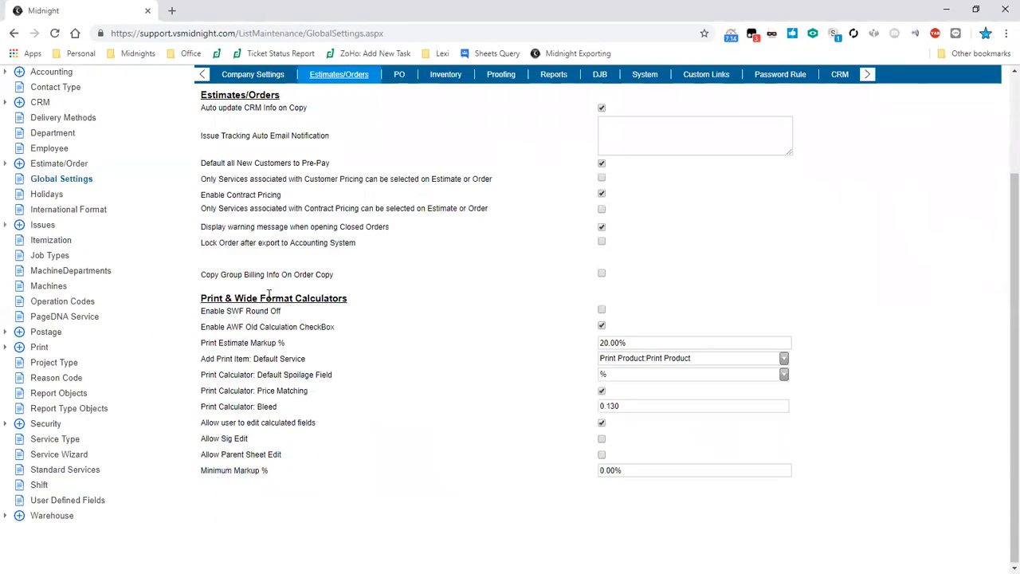
# Review the Print & Wide Format Calculators options, including SWF Round Off, Print Estimate Markup, Price Matching, Bleed and user editing of calculated fields.
pyautogui.moveTo(201, 298); pyautogui.dragTo(374, 298)
pyautogui.click(378, 312)
pyautogui.tripleClick(275, 311)
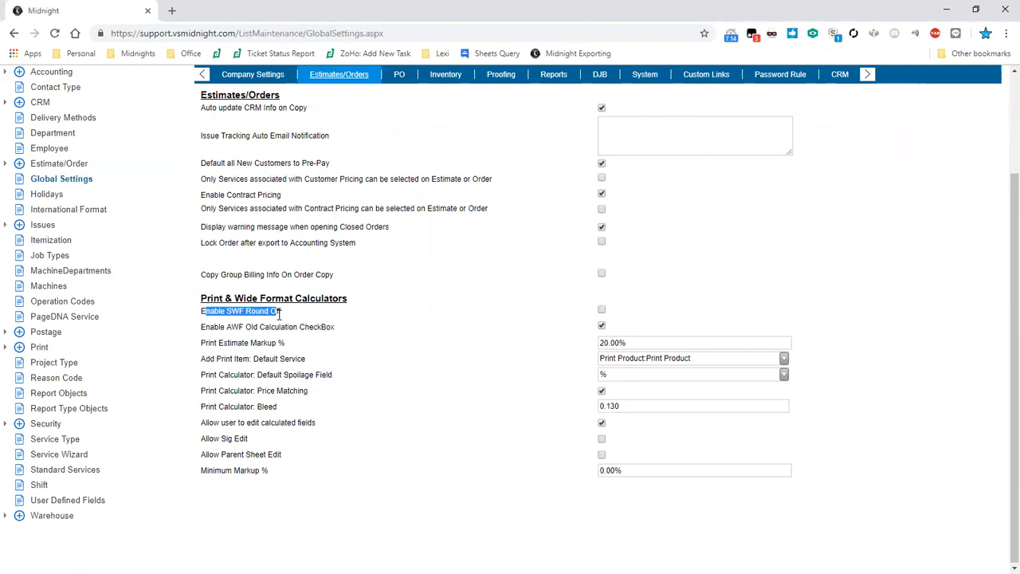
pyautogui.click(279, 312)
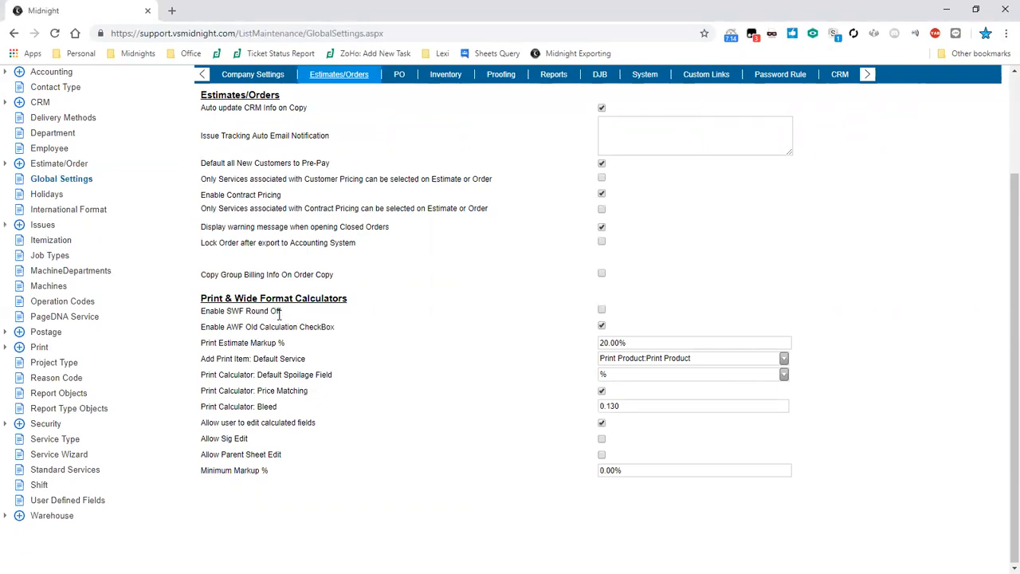
pyautogui.moveTo(201, 343); pyautogui.dragTo(276, 347)
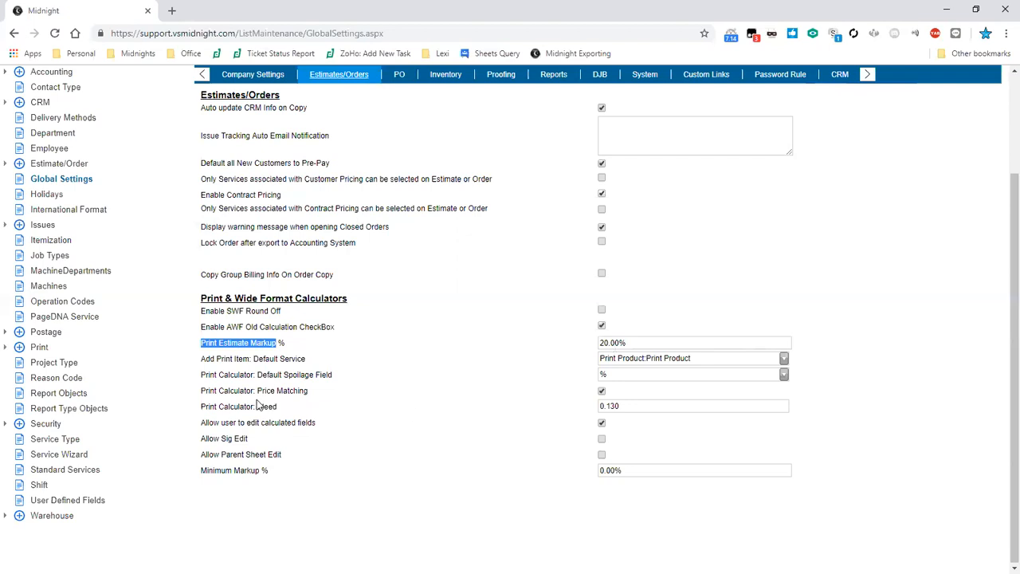
pyautogui.moveTo(201, 391); pyautogui.dragTo(308, 390)
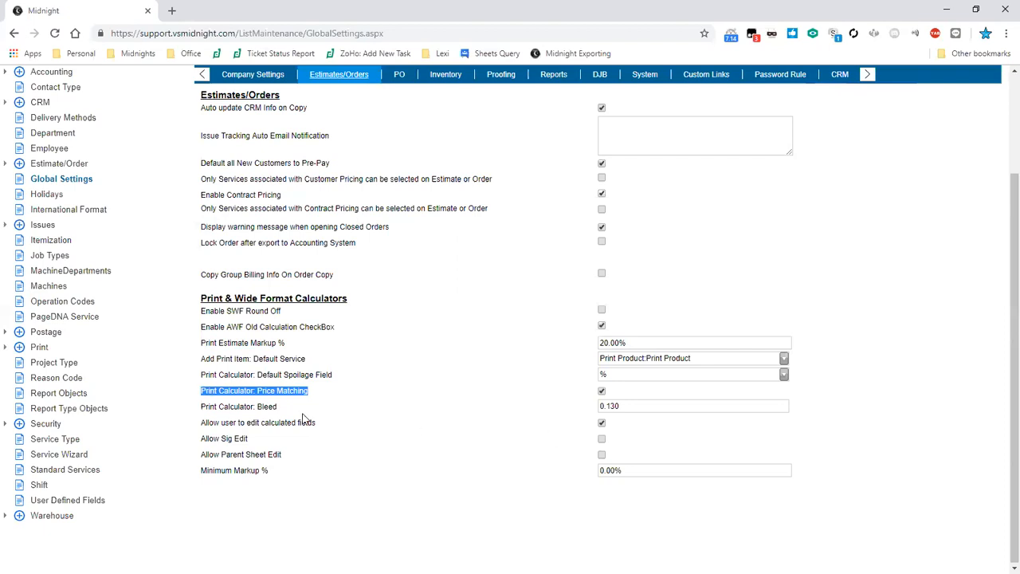
pyautogui.moveTo(201, 423); pyautogui.dragTo(319, 423)
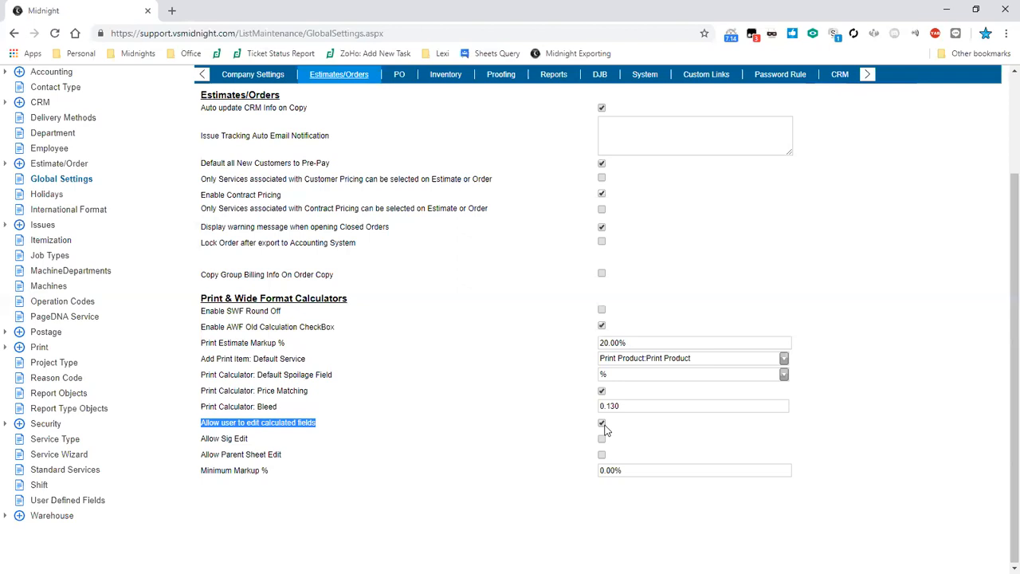
pyautogui.click(620, 433)
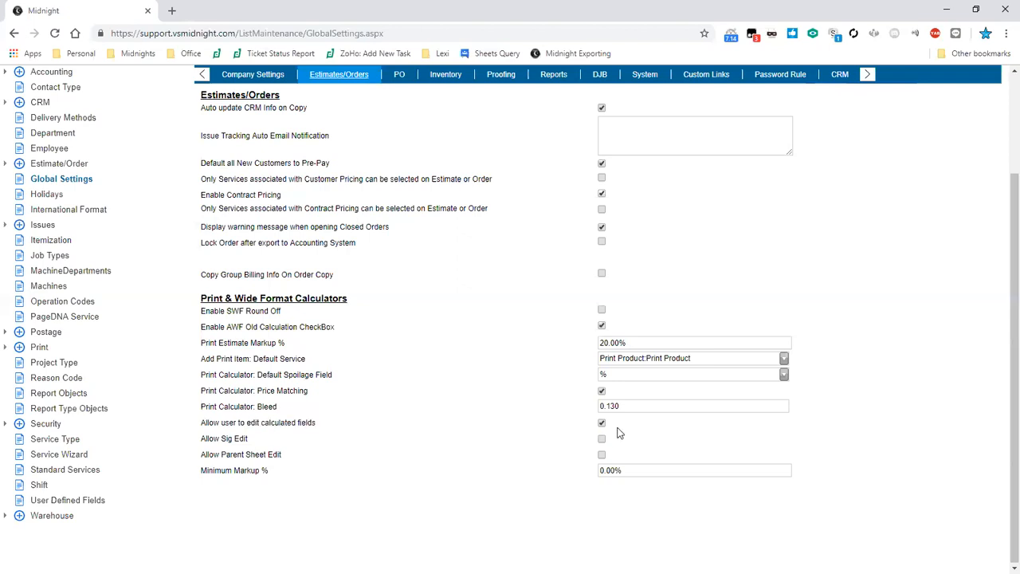
pyautogui.moveTo(626, 406); pyautogui.dragTo(590, 406)
pyautogui.moveTo(221, 423); pyautogui.dragTo(308, 422)
pyautogui.click(342, 421)
# Try toggling the Allow user to edit calculated fields, Allow Sig Edit and Allow Parent Sheet Edit options.
pyautogui.click(602, 423)
pyautogui.click(602, 438)
pyautogui.click(601, 454)
pyautogui.click(602, 454)
pyautogui.click(603, 437)
# Open the Standard Services list and examine the Action filter choices and the actions assigned to the services.
pyautogui.click(65, 469)
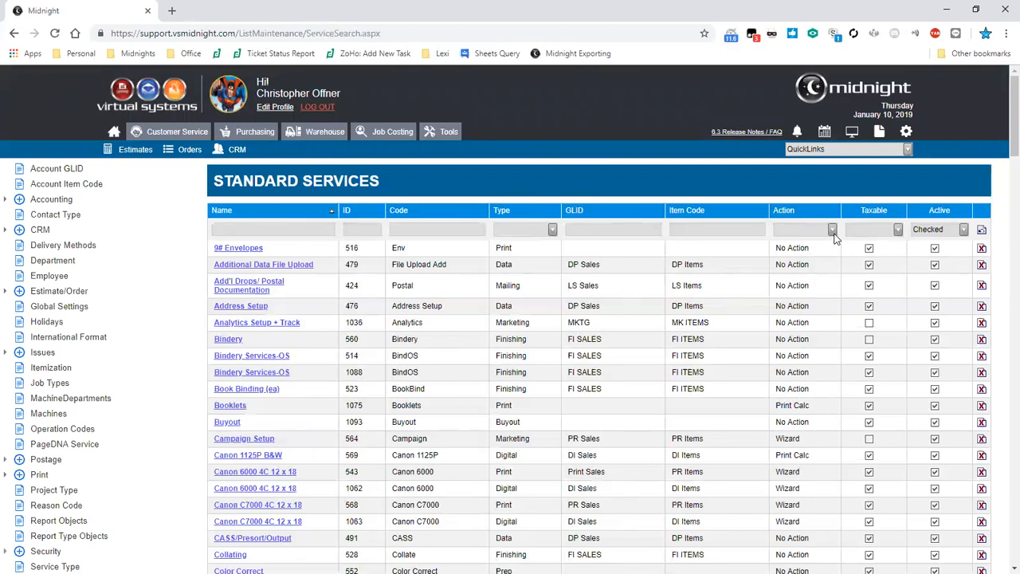
pyautogui.click(831, 231)
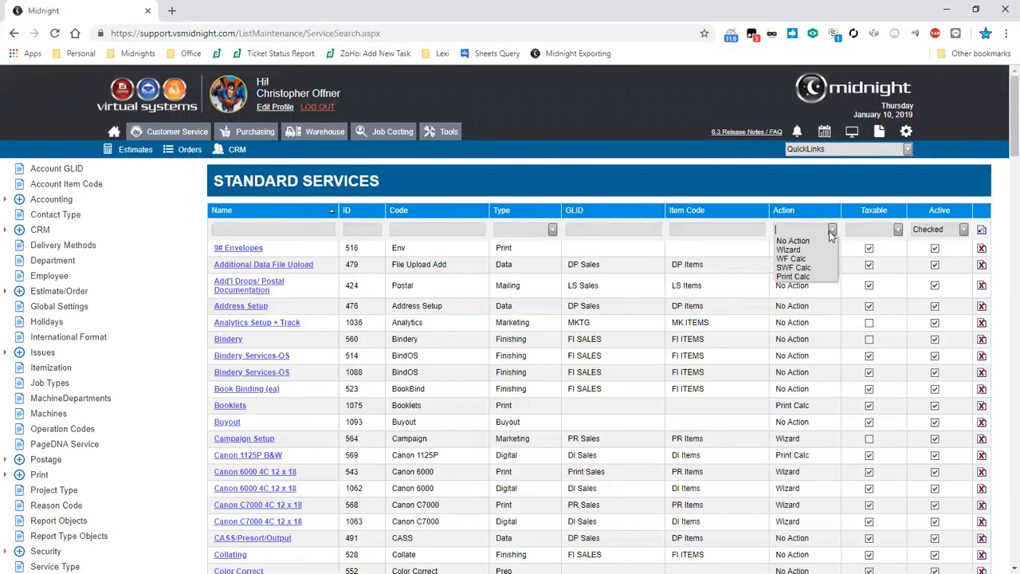
pyautogui.moveTo(813, 311); pyautogui.dragTo(775, 308)
pyautogui.moveTo(801, 442); pyautogui.dragTo(775, 441)
pyautogui.click(788, 444)
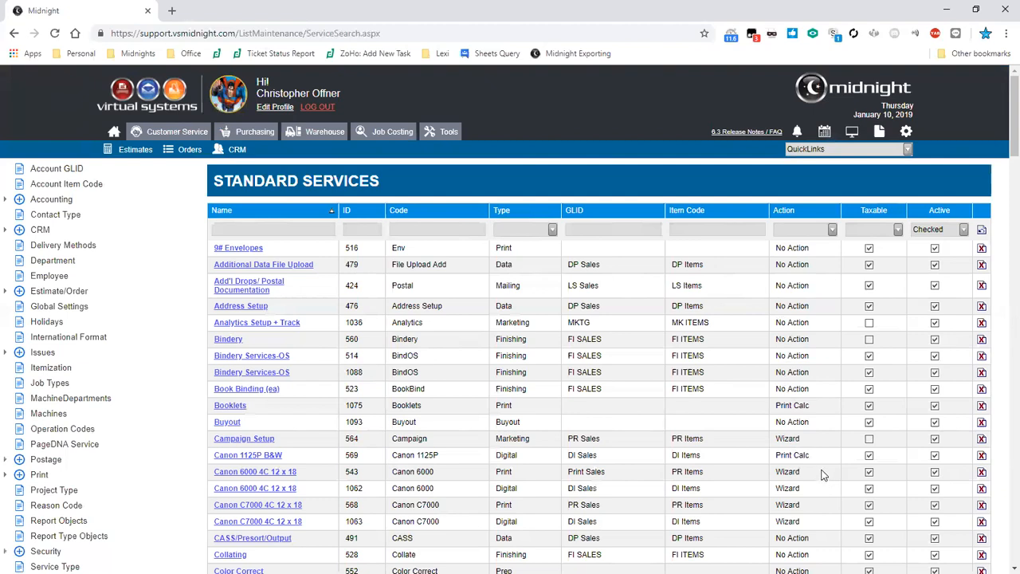
pyautogui.moveTo(815, 456); pyautogui.dragTo(779, 461)
pyautogui.click(780, 461)
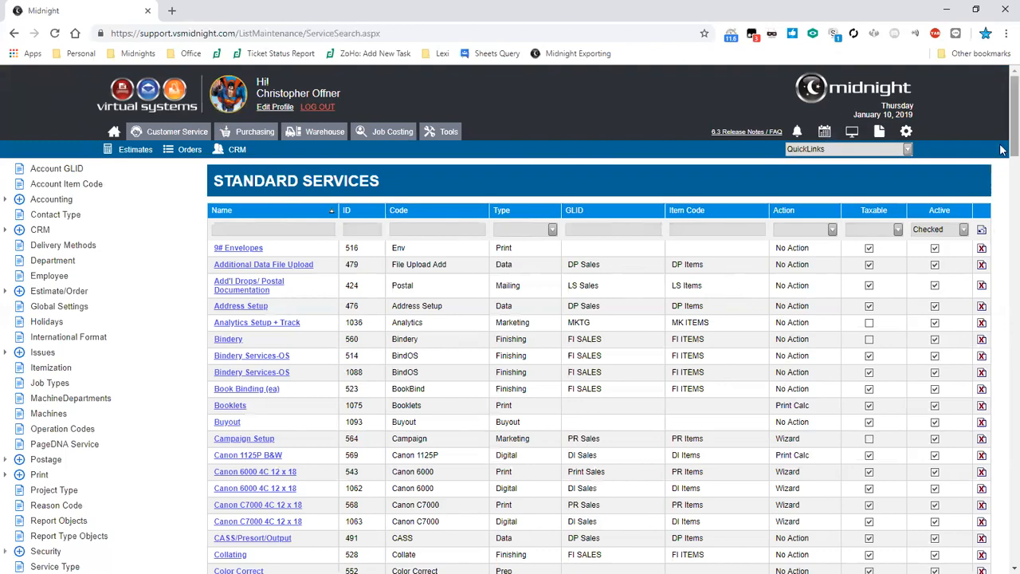
# Open the Postcard Printing standard service and check its Service Action choices and its base and minimum price fields.
pyautogui.moveTo(1002, 149); pyautogui.dragTo(998, 437)
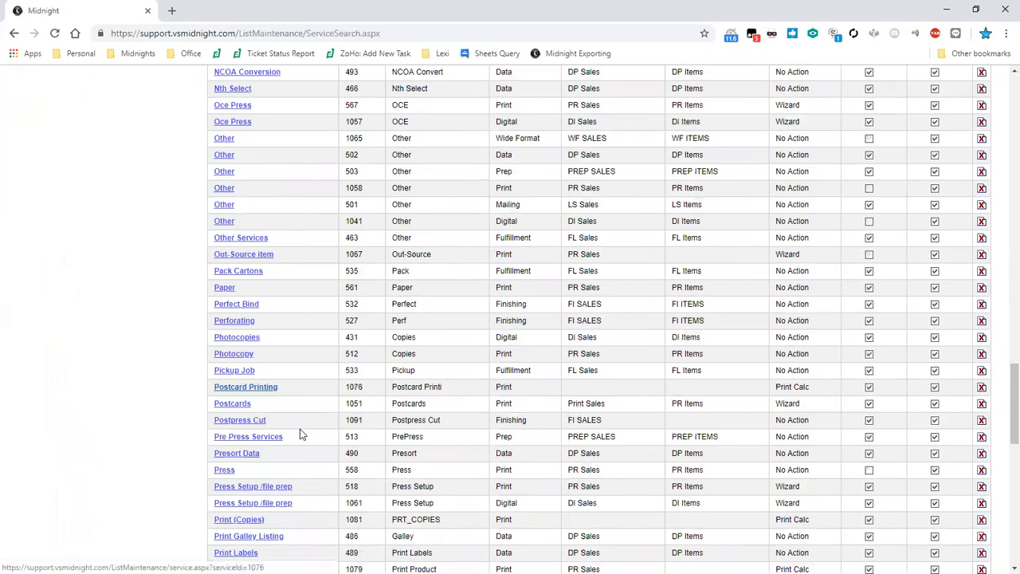
pyautogui.press('Return')
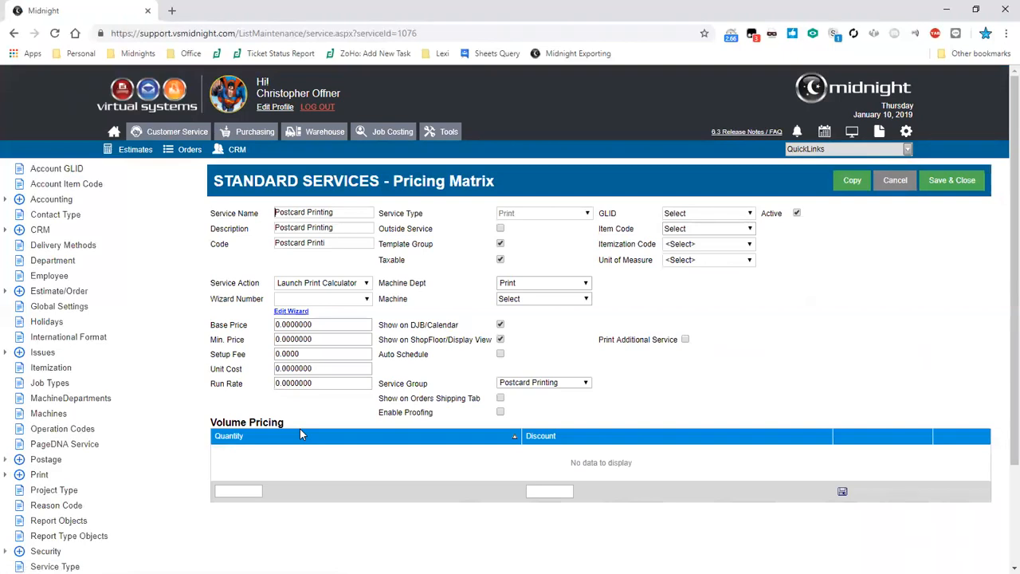
pyautogui.click(350, 282)
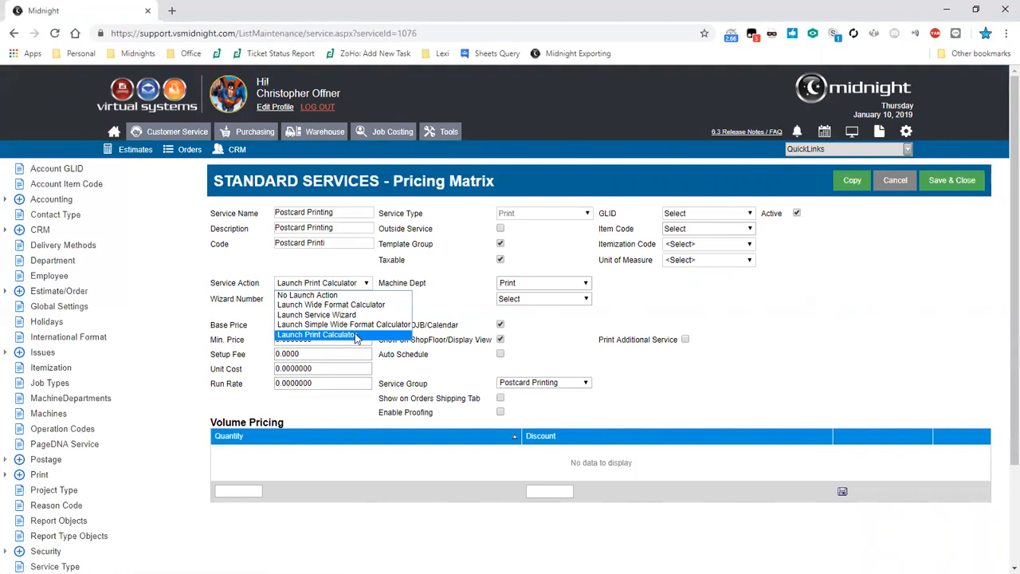
pyautogui.click(452, 310)
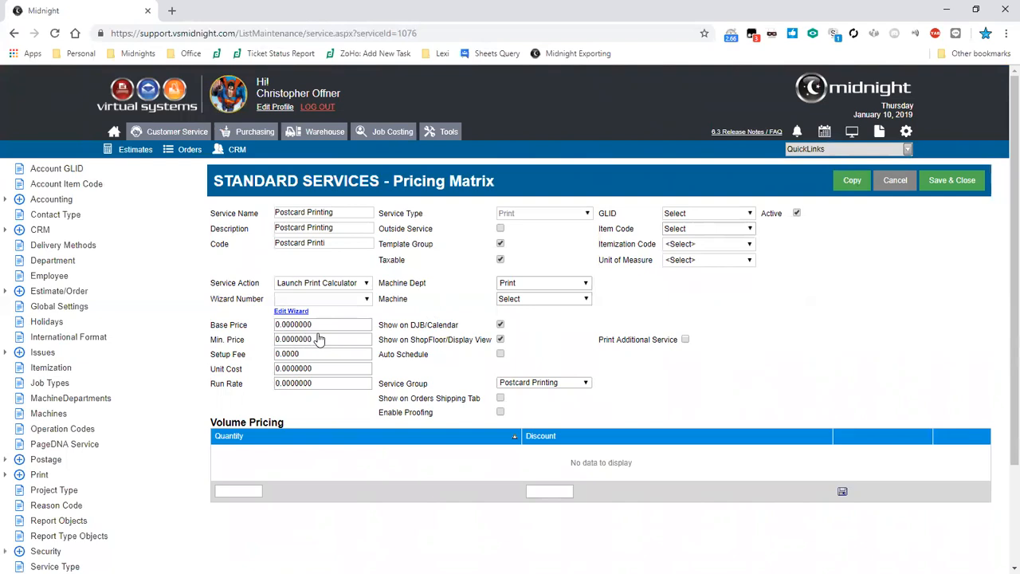
pyautogui.moveTo(313, 326); pyautogui.dragTo(266, 342)
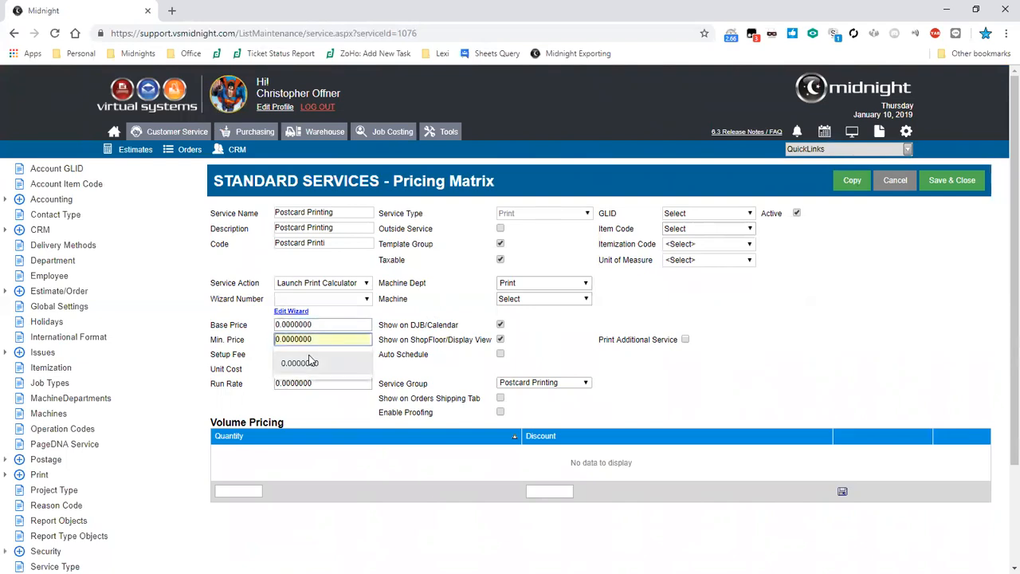
pyautogui.click(261, 344)
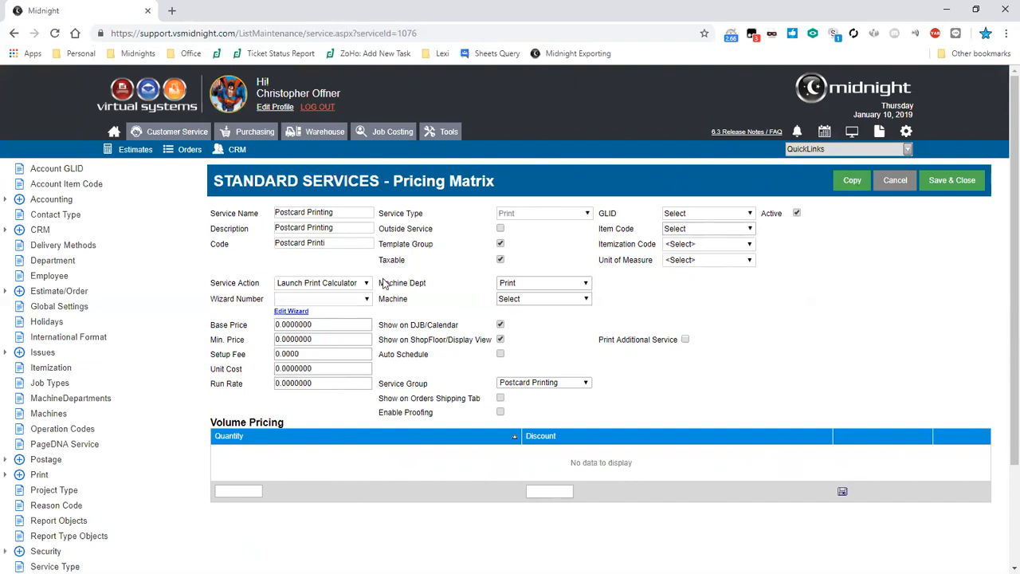
# Review the Postcard Printing service's Machine Dept, Show on DJB/Calendar and Show on ShopFloor/Display View settings.
pyautogui.moveTo(379, 283); pyautogui.dragTo(424, 283)
pyautogui.click(430, 287)
pyautogui.moveTo(380, 325); pyautogui.dragTo(461, 325)
pyautogui.moveTo(384, 339); pyautogui.dragTo(494, 344)
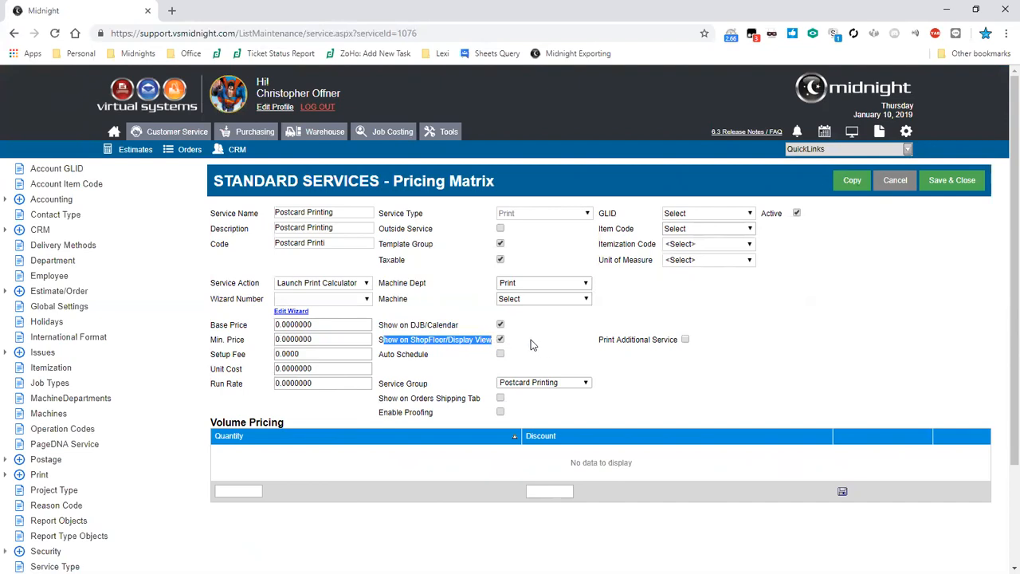
pyautogui.click(524, 338)
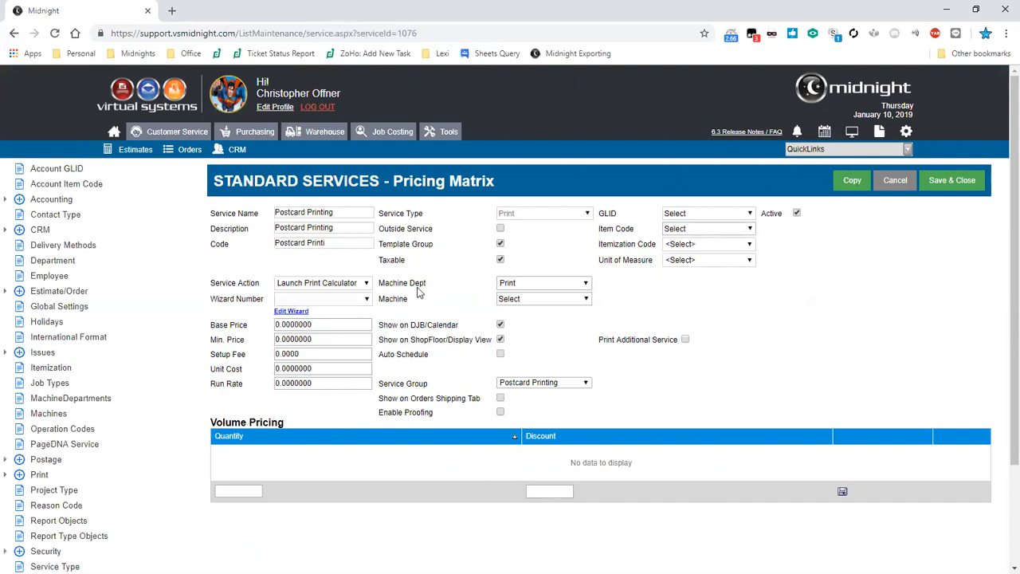
# Examine the available machine departments and machines for the Postcard Printing service without changing the selections.
pyautogui.click(512, 287)
pyautogui.click(512, 291)
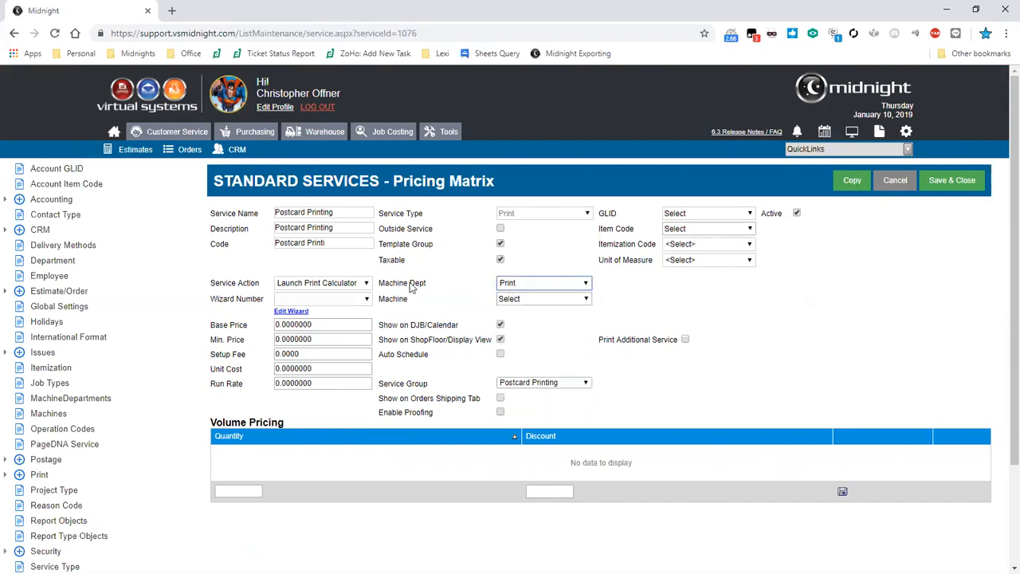
pyautogui.click(508, 284)
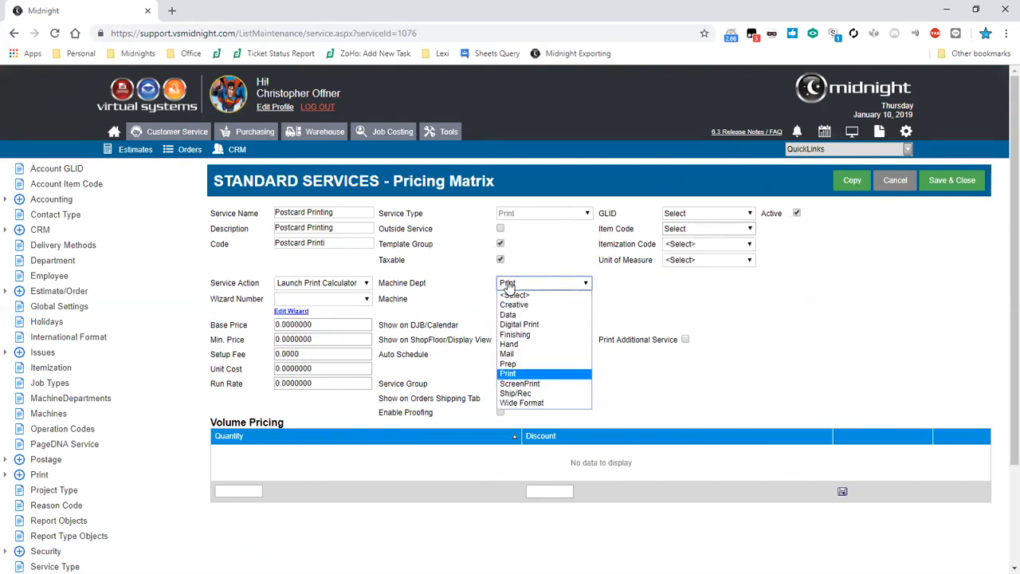
pyautogui.click(507, 285)
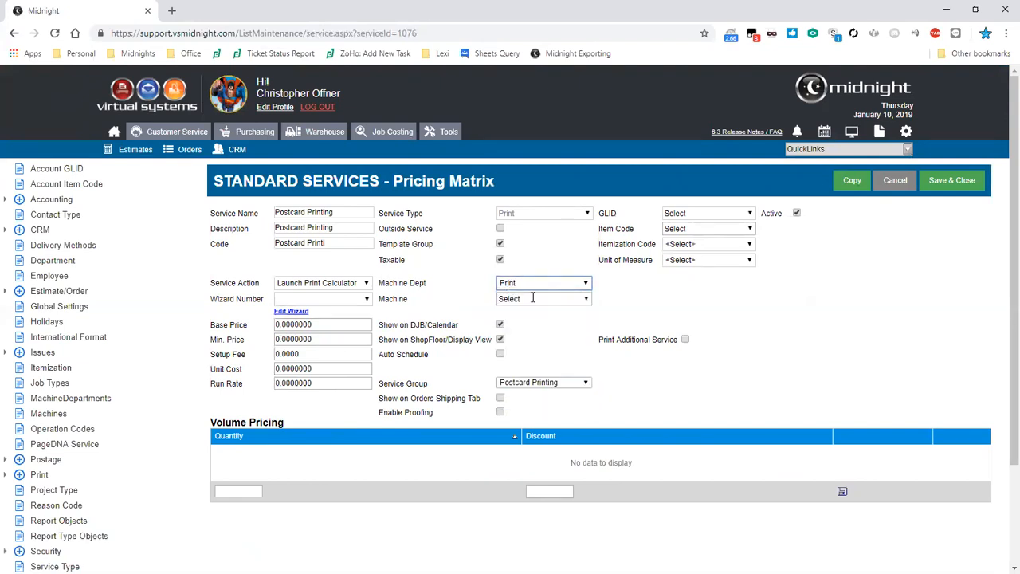
pyautogui.click(531, 296)
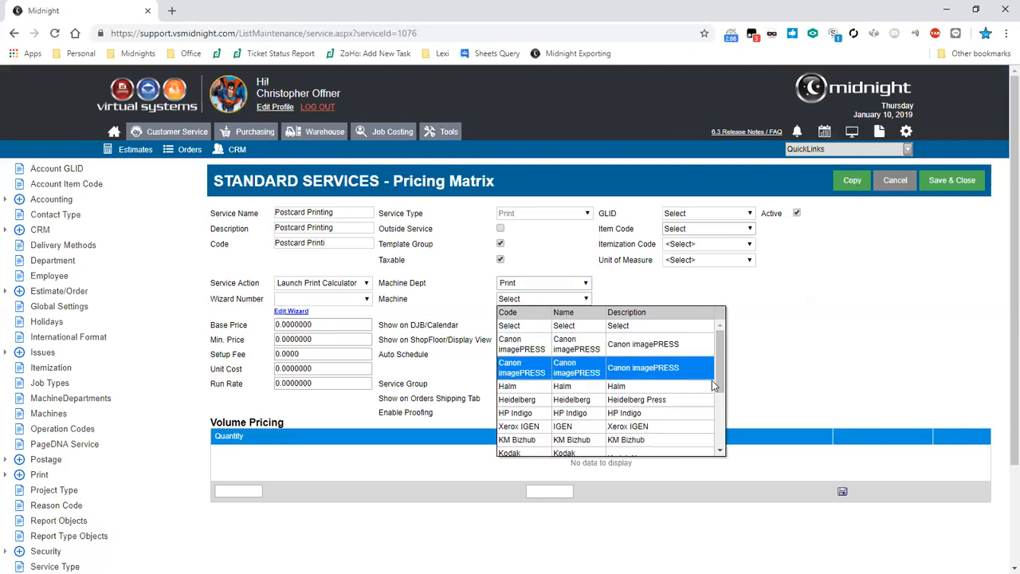
pyautogui.moveTo(721, 370)
pyautogui.mouseDown()
pyautogui.moveTo(722, 438)
pyautogui.moveTo(721, 366)
pyautogui.mouseUp()
pyautogui.click(743, 384)
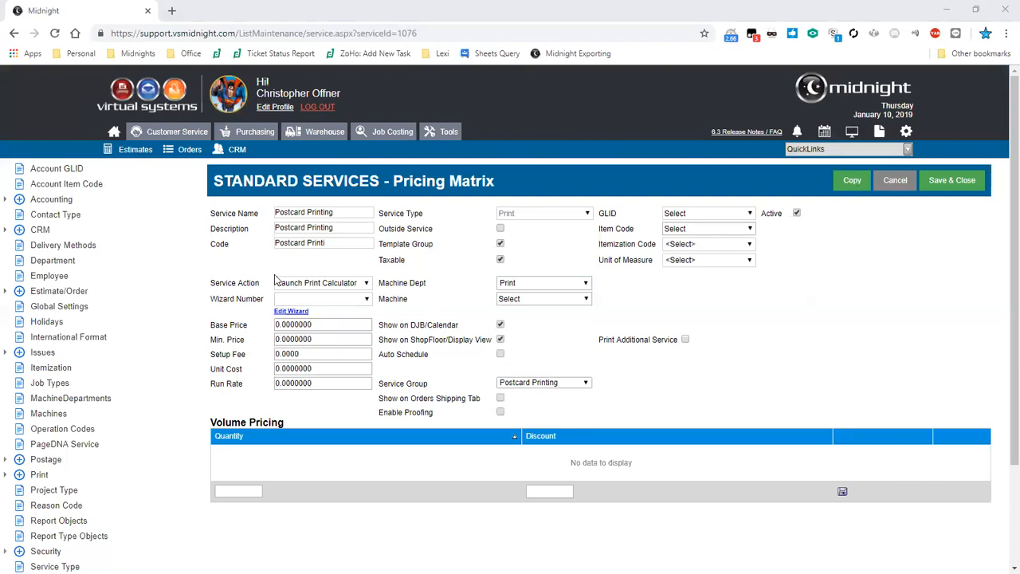
# Open the Press Standard list from the Print setup section and look through the presses and their press types.
pyautogui.scroll(-3, 276, 280)
pyautogui.click(11, 349)
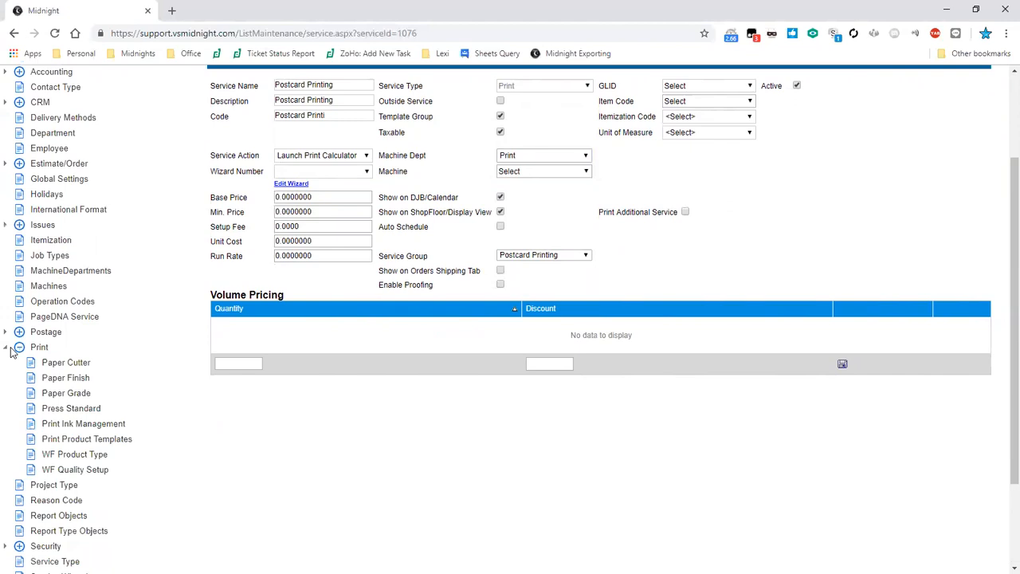
pyautogui.click(70, 408)
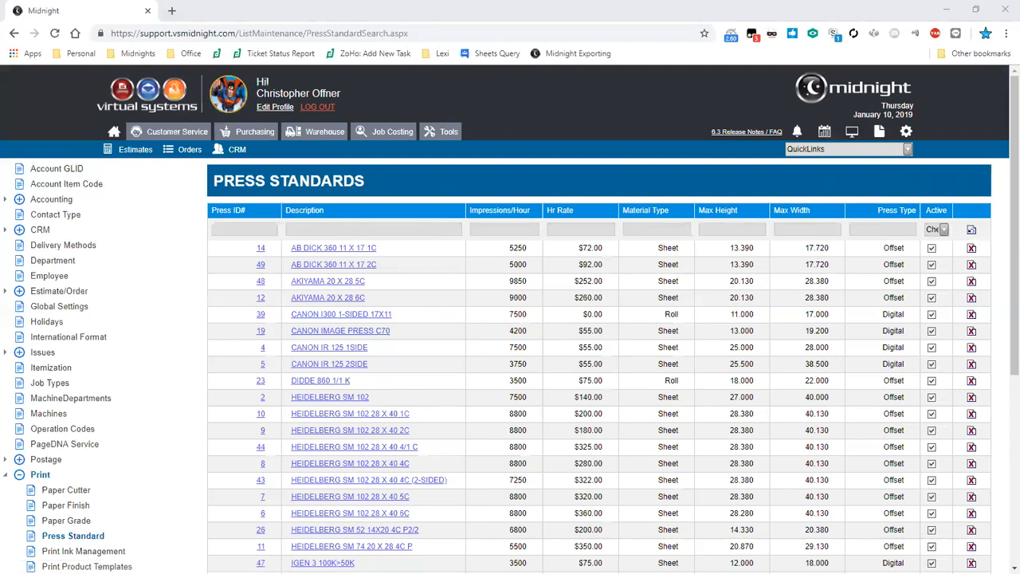
pyautogui.scroll(-4, 354, 345)
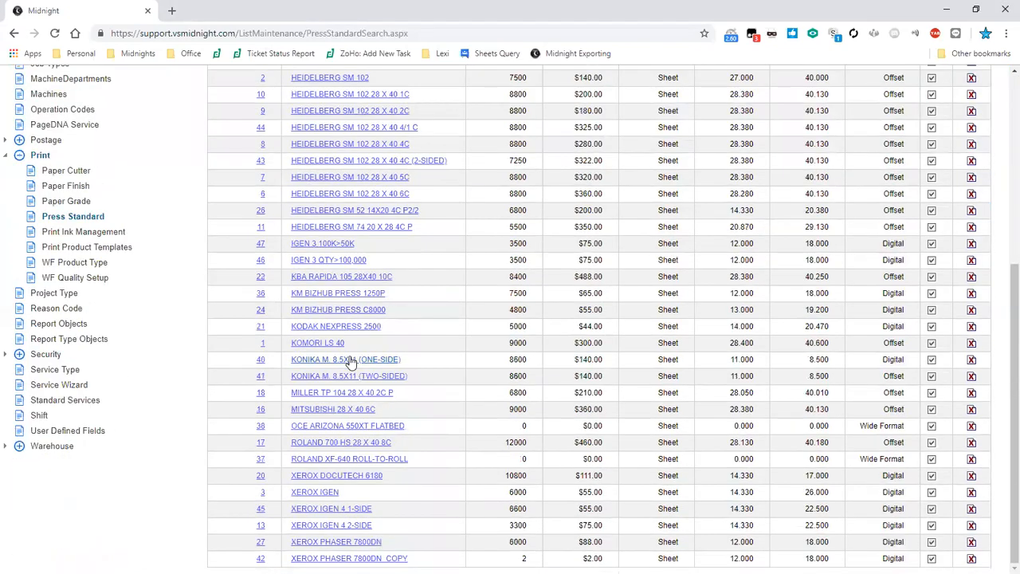
pyautogui.doubleClick(900, 345)
pyautogui.click(901, 299)
pyautogui.scroll(4, 540, 271)
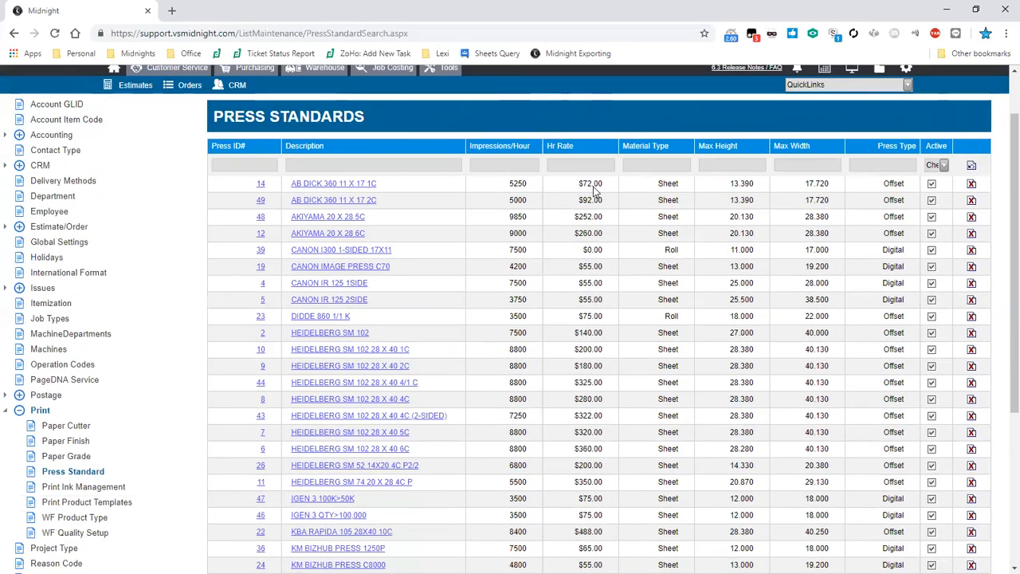
# Open the Didde 860 1/1 K press details, check the Press Type choices, and return to the press list without saving.
pyautogui.click(346, 319)
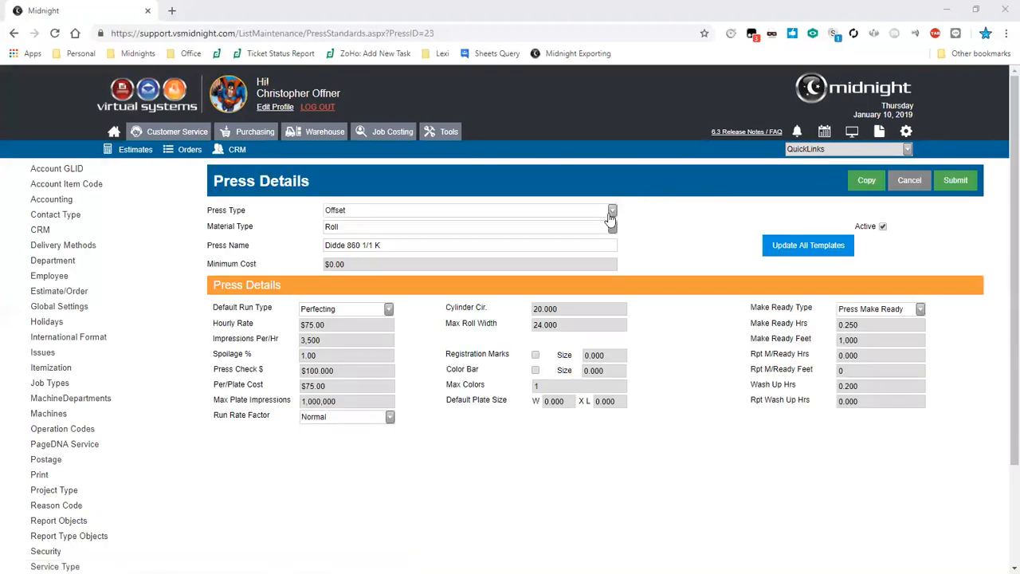
pyautogui.click(350, 213)
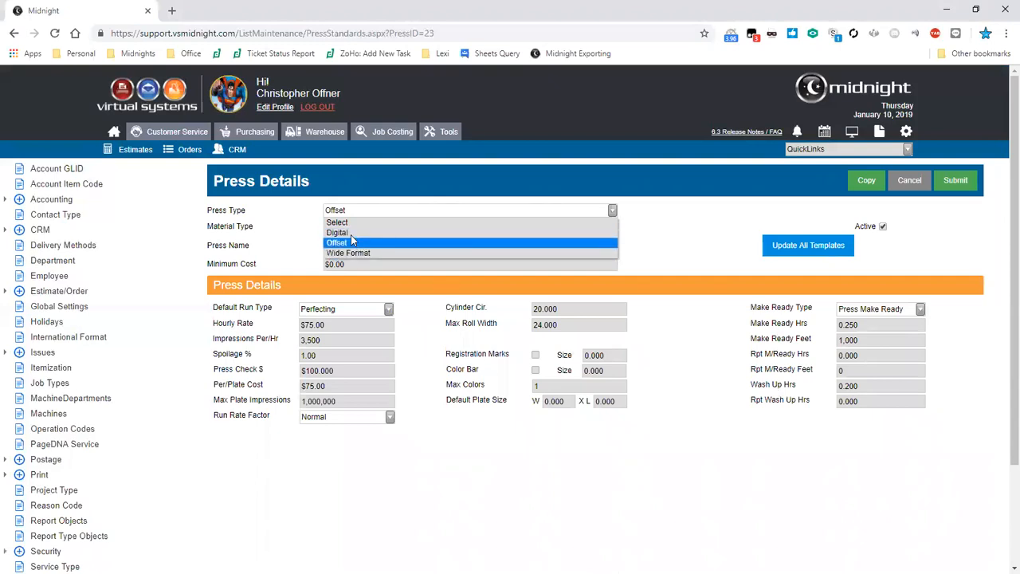
pyautogui.click(304, 241)
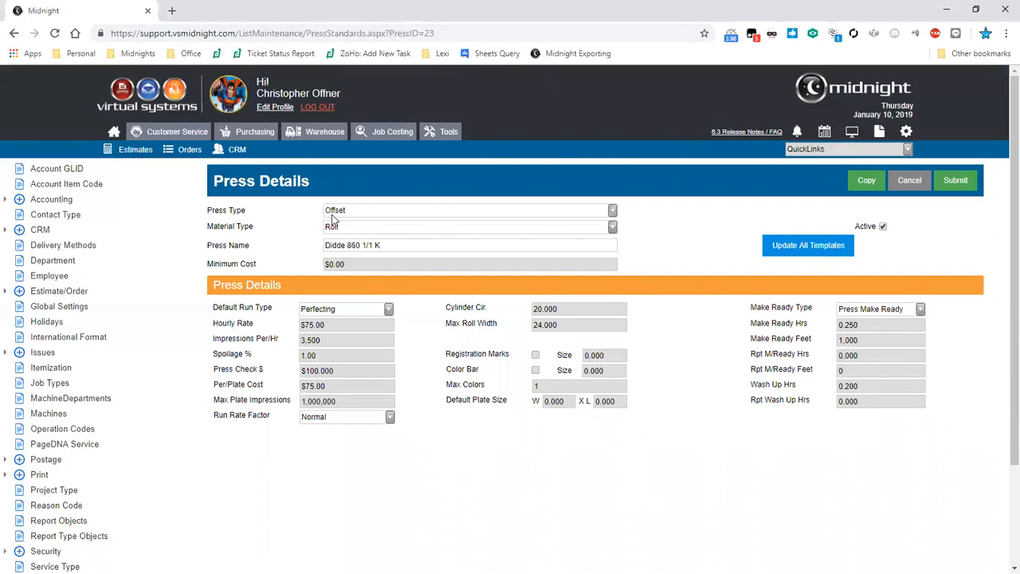
pyautogui.click(915, 195)
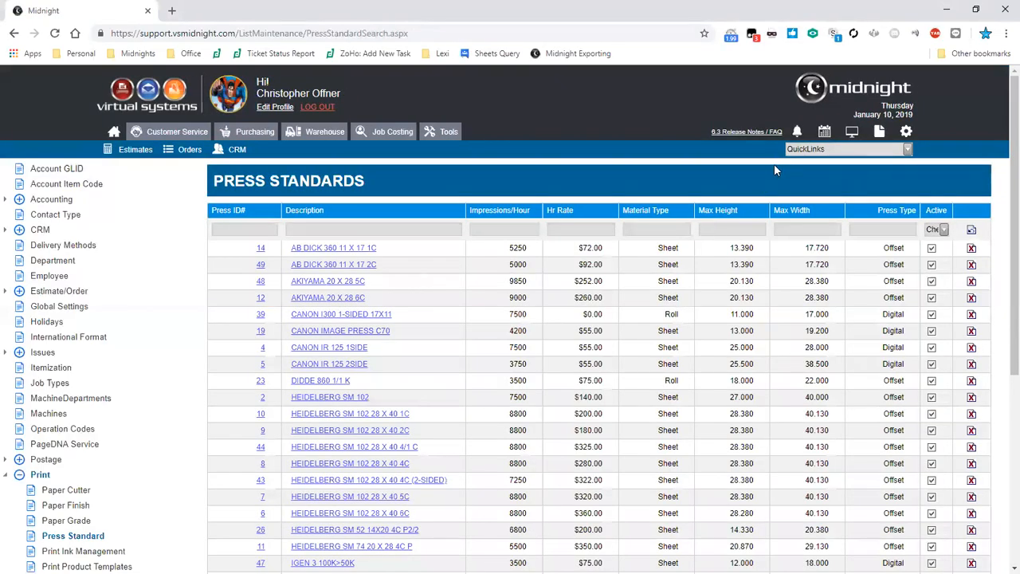
# Start a new press standard, compare the fields for the Digital and Offset press types, and set Press Type to Digital.
pyautogui.click(908, 150)
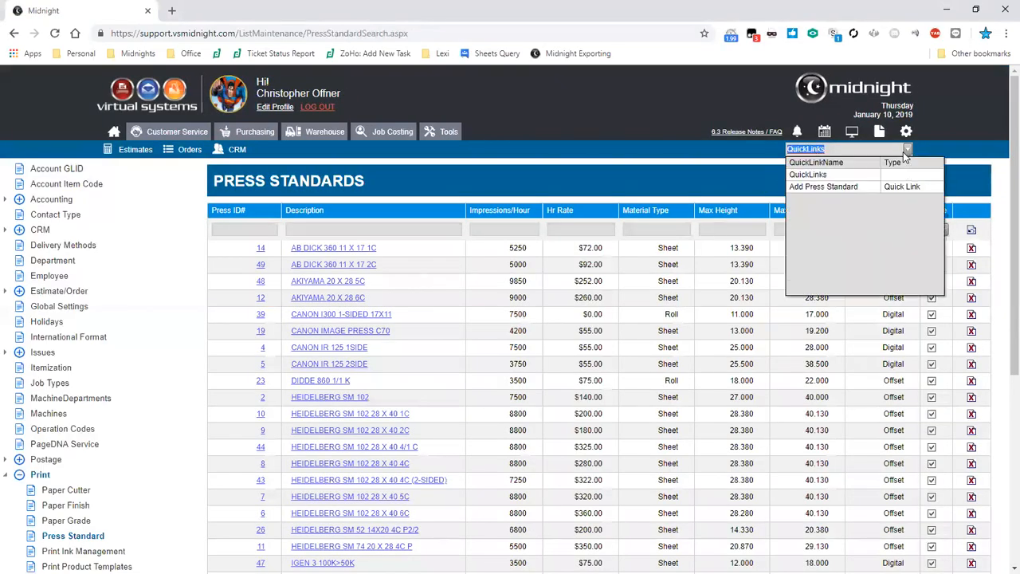
pyautogui.click(833, 187)
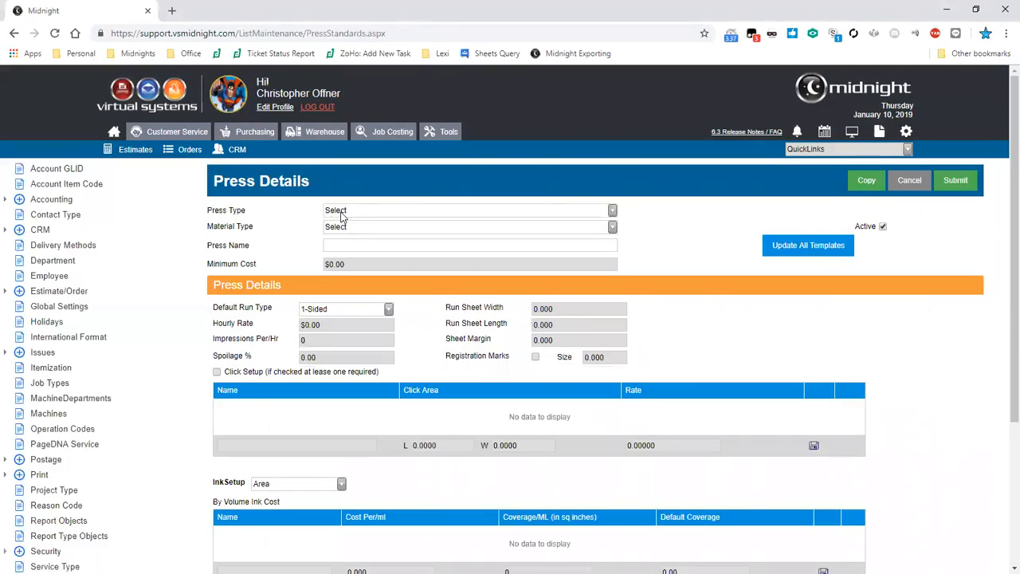
pyautogui.click(342, 213)
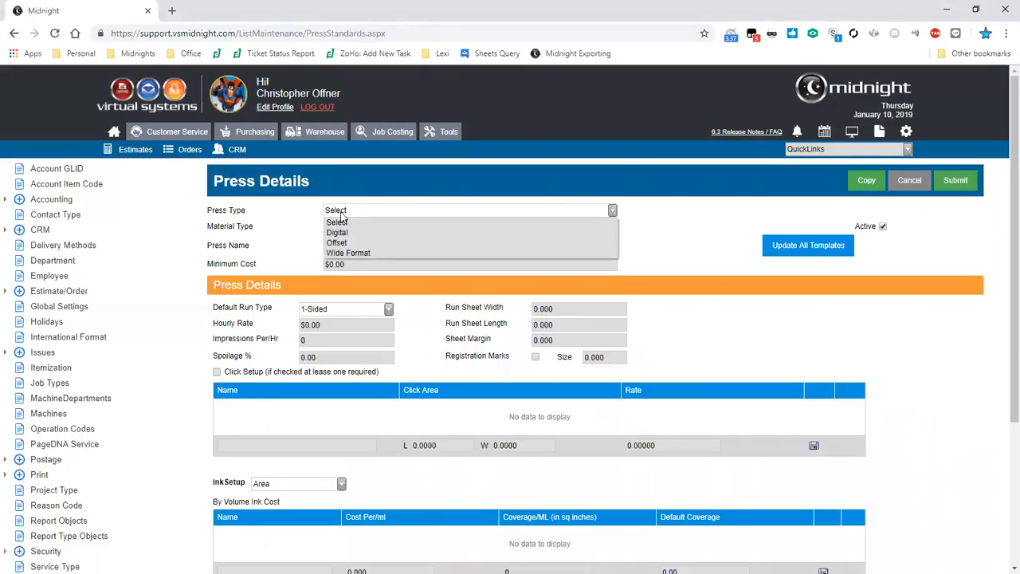
pyautogui.click(354, 234)
pyautogui.click(365, 210)
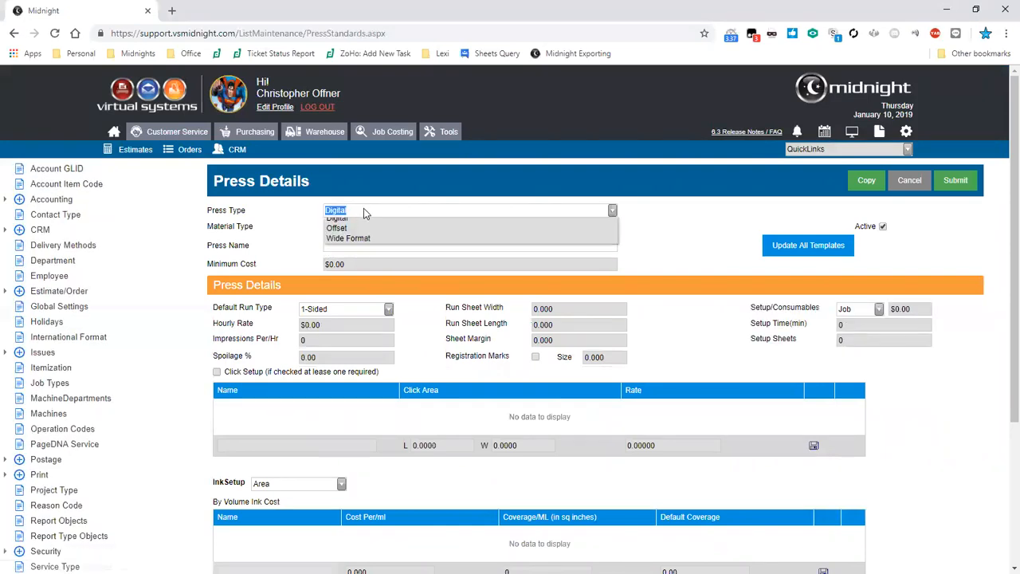
pyautogui.click(350, 238)
pyautogui.click(346, 214)
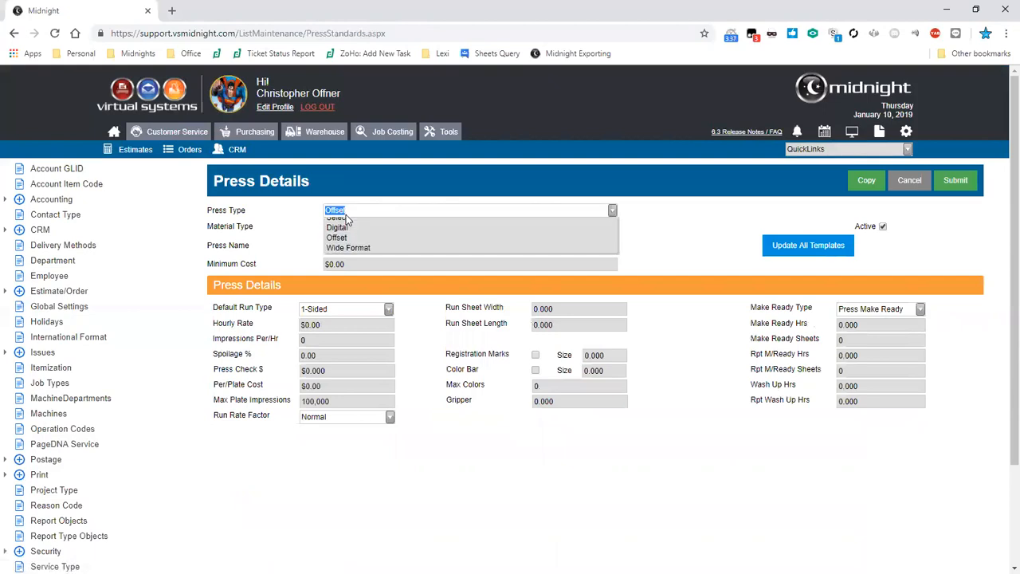
pyautogui.click(345, 232)
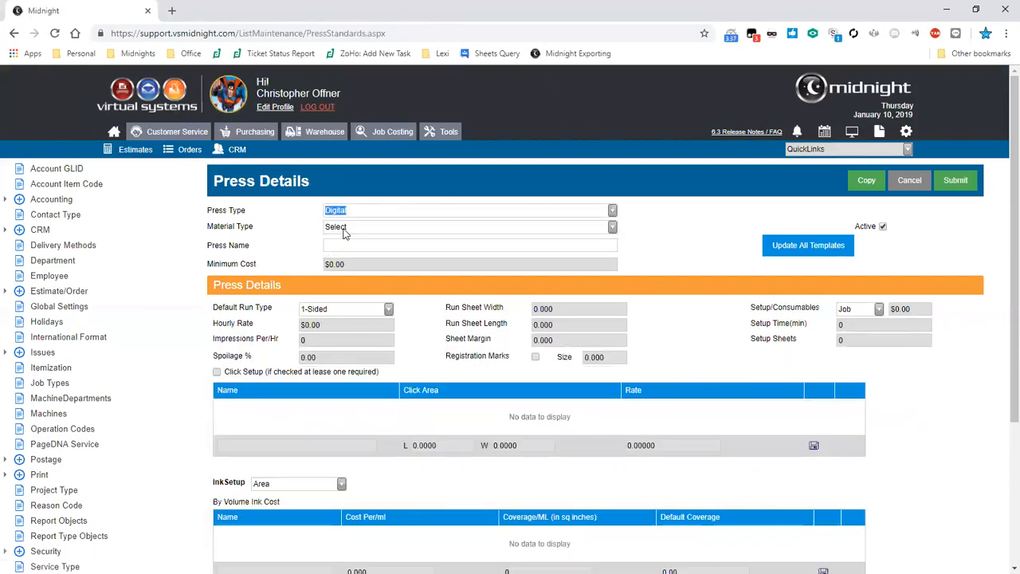
# Set the new digital press's Material Type to Sheet.
pyautogui.click(344, 229)
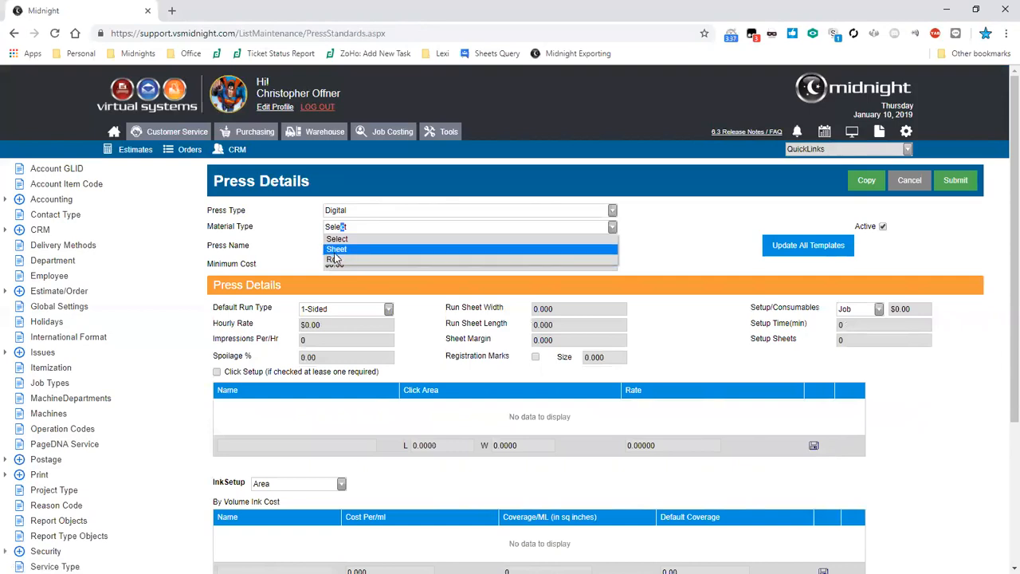
pyautogui.click(312, 253)
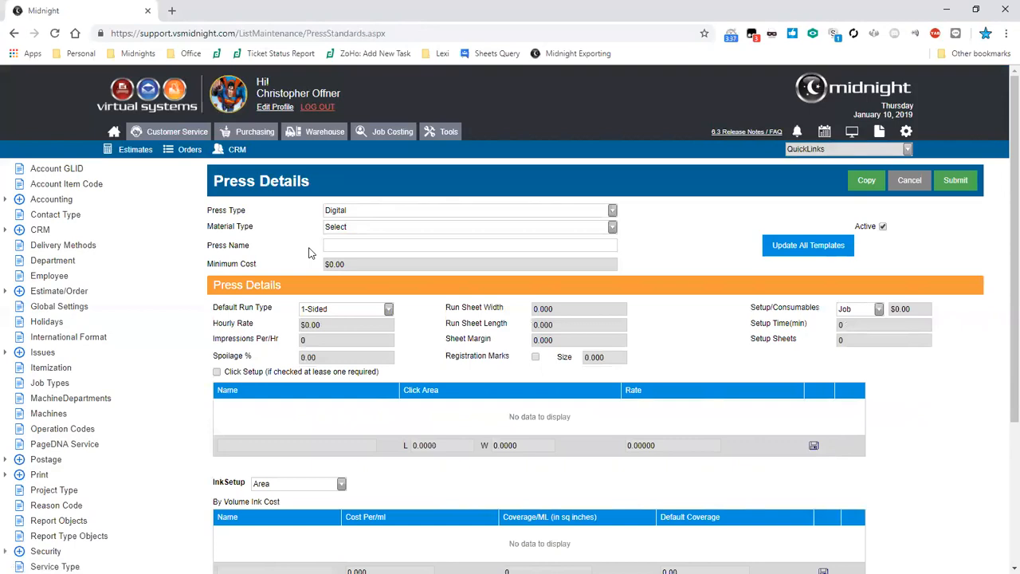
pyautogui.click(348, 233)
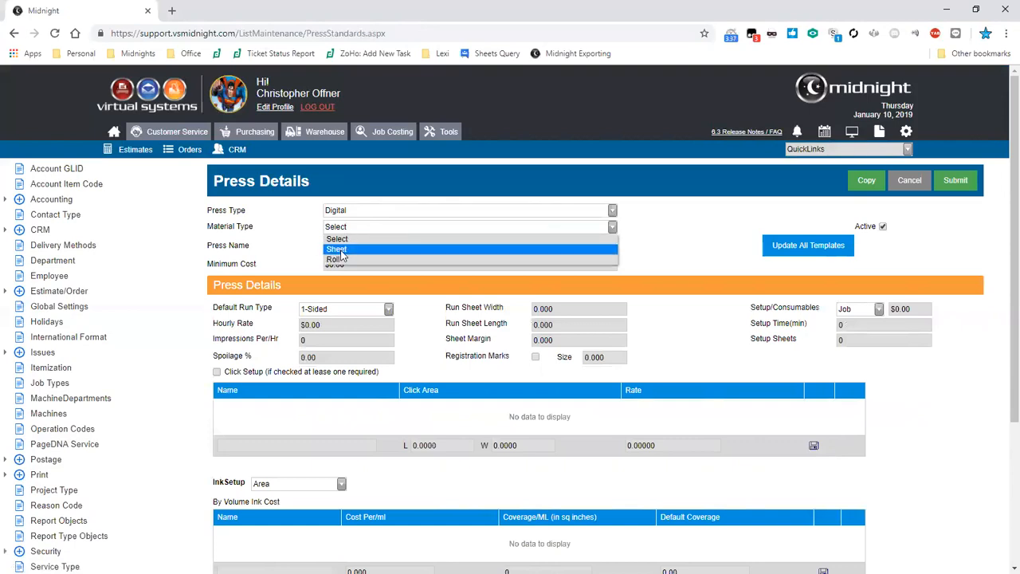
pyautogui.click(341, 249)
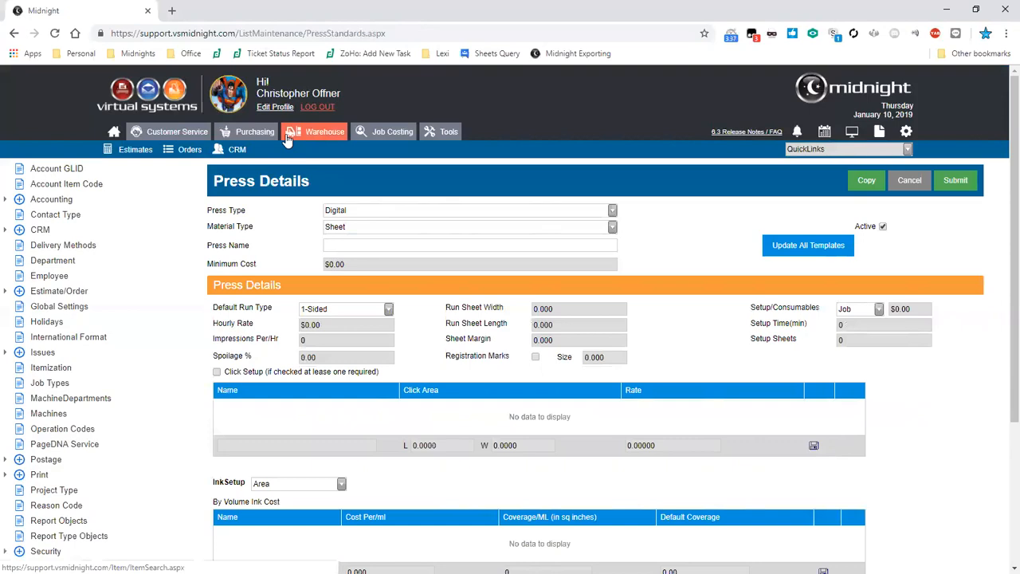
pyautogui.click(341, 227)
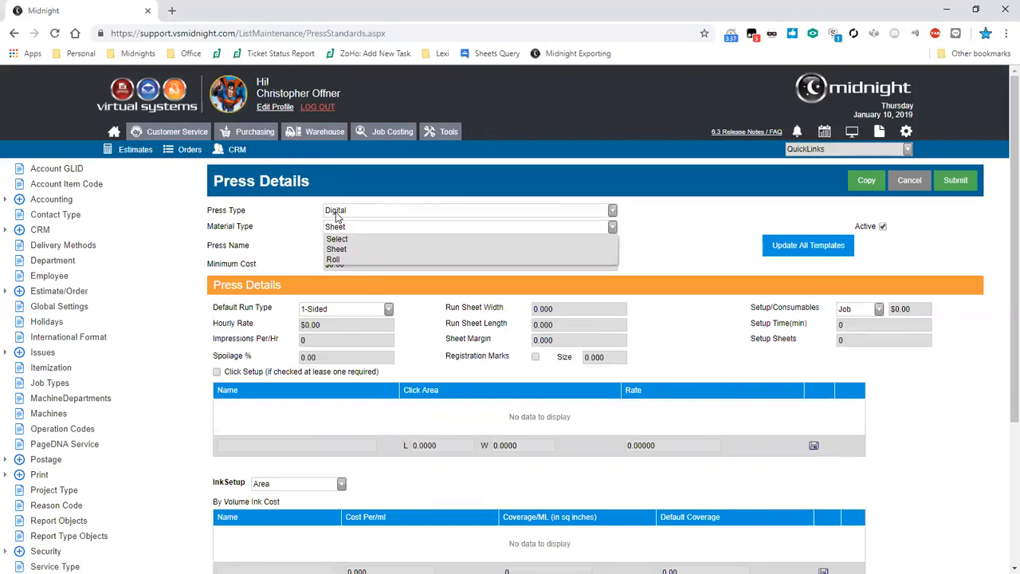
pyautogui.click(339, 212)
pyautogui.click(310, 228)
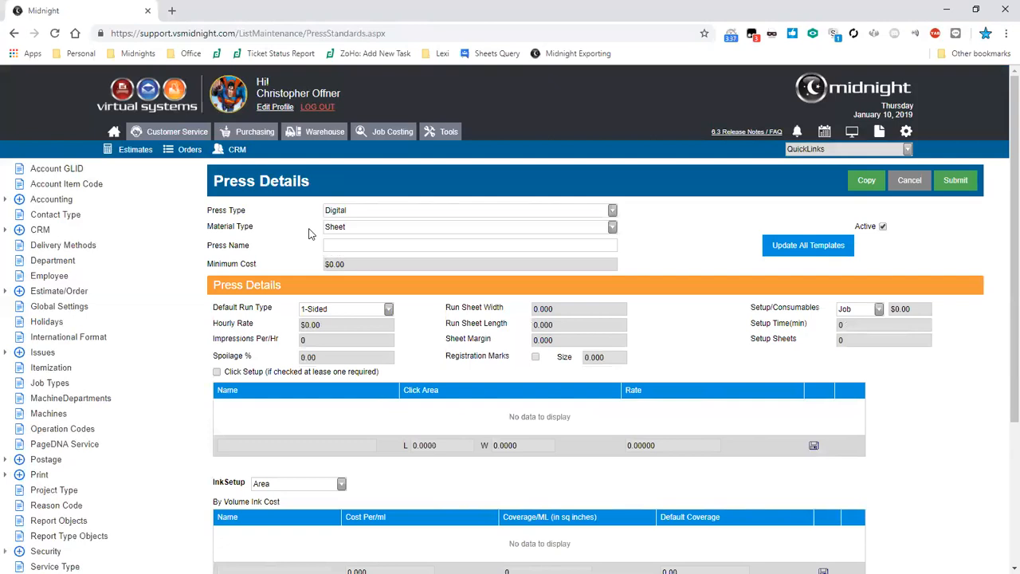
# Switch the Material Type to Roll to preview its press fields, and return it to Sheet.
pyautogui.click(359, 228)
pyautogui.click(338, 260)
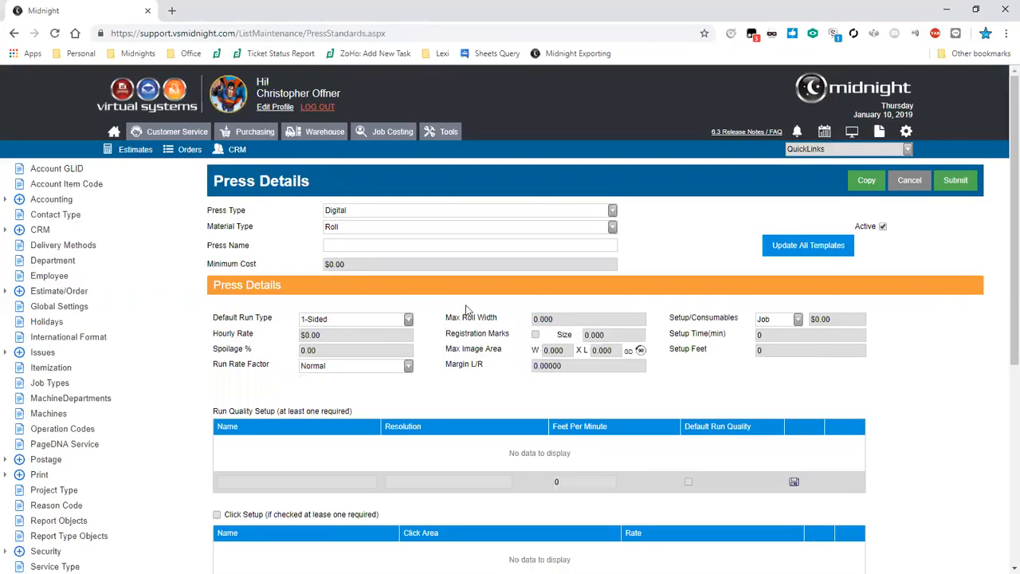
pyautogui.click(419, 228)
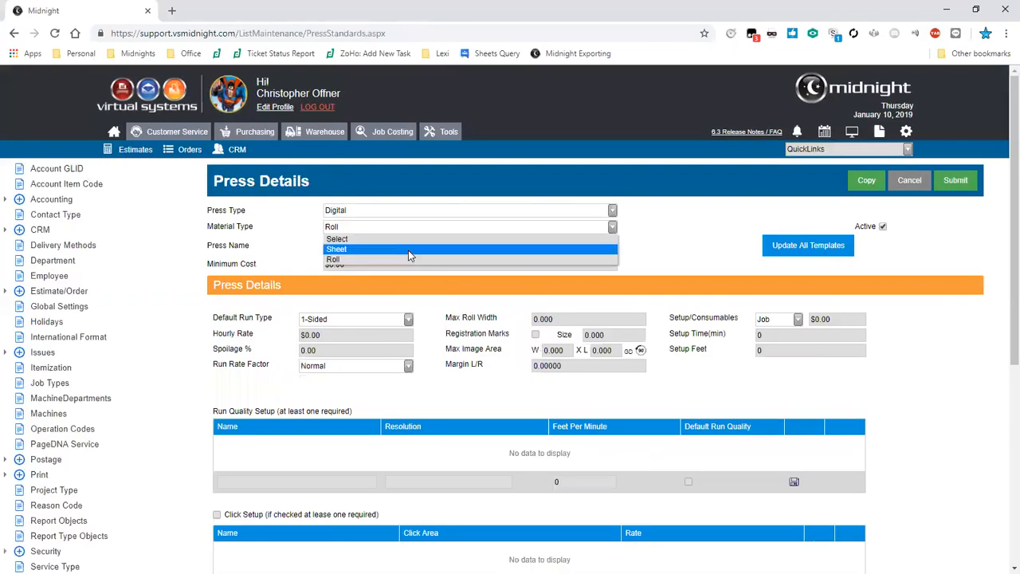
pyautogui.click(400, 248)
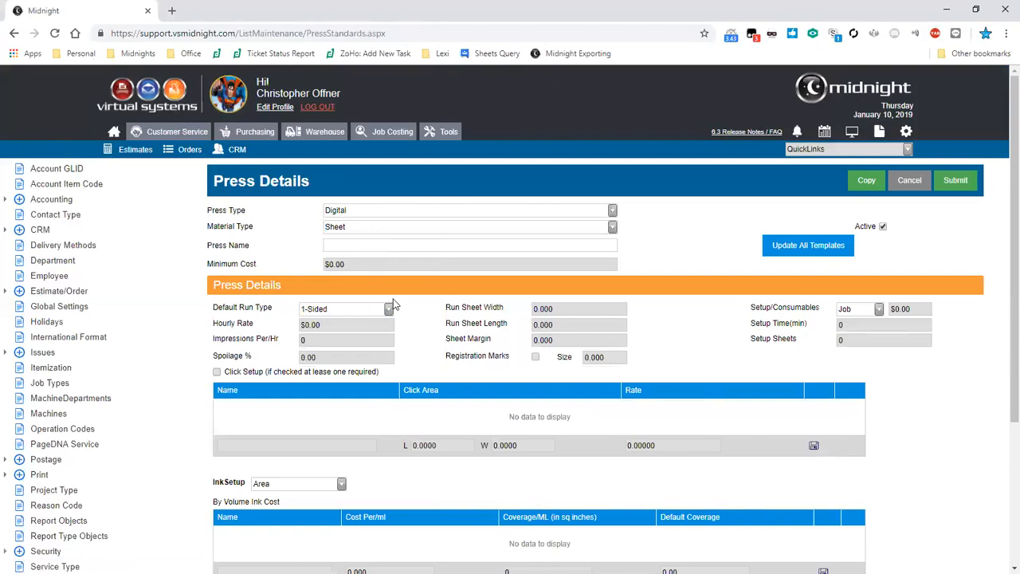
# Check the Default Run Type choices for the digital sheet press and keep 1-Sided.
pyautogui.click(388, 310)
pyautogui.click(384, 316)
pyautogui.click(335, 309)
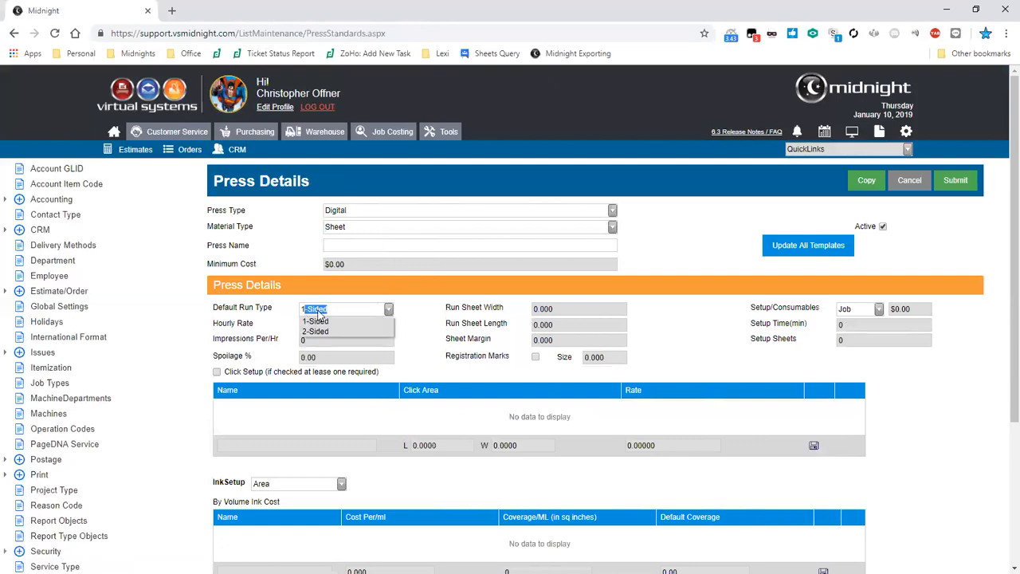
pyautogui.click(319, 321)
# Go over the Hourly Rate, Run Sheet Width and Length, Sheet Margin, Registration Marks Size and Spoilage % fields without entering values.
pyautogui.click(319, 323)
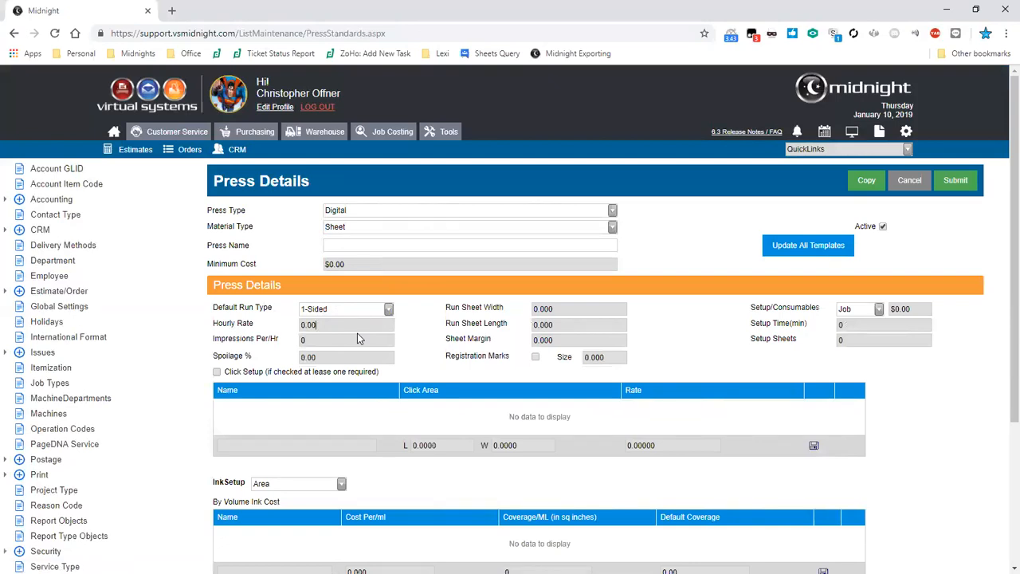
pyautogui.press('Tab')
pyautogui.click(342, 311)
pyautogui.click(279, 319)
pyautogui.click(545, 310)
pyautogui.moveTo(580, 324); pyautogui.dragTo(515, 326)
pyautogui.click(589, 326)
pyautogui.moveTo(578, 341); pyautogui.dragTo(526, 341)
pyautogui.click(606, 357)
pyautogui.click(343, 361)
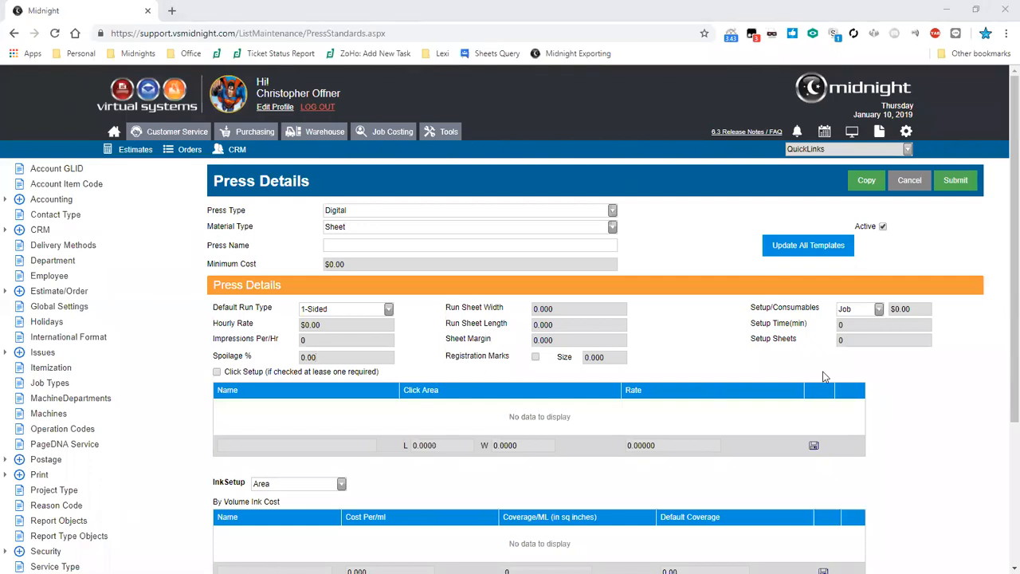
# Examine the Setup/Consumables choices and the Setup Time and Hourly Rate fields, keeping Setup/Consumables on Job.
pyautogui.click(878, 309)
pyautogui.click(880, 311)
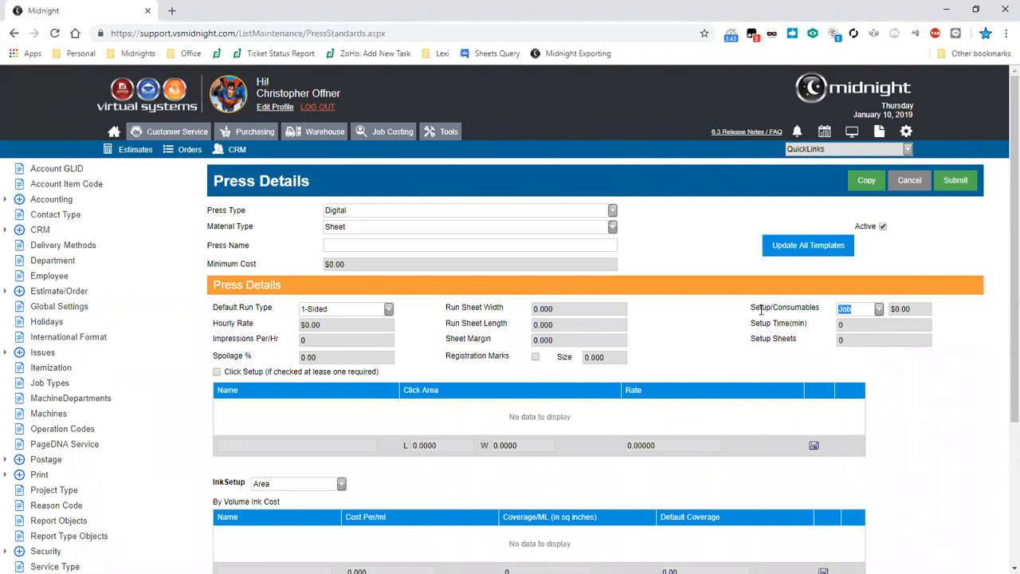
pyautogui.click(870, 324)
pyautogui.tripleClick(270, 332)
pyautogui.click(271, 336)
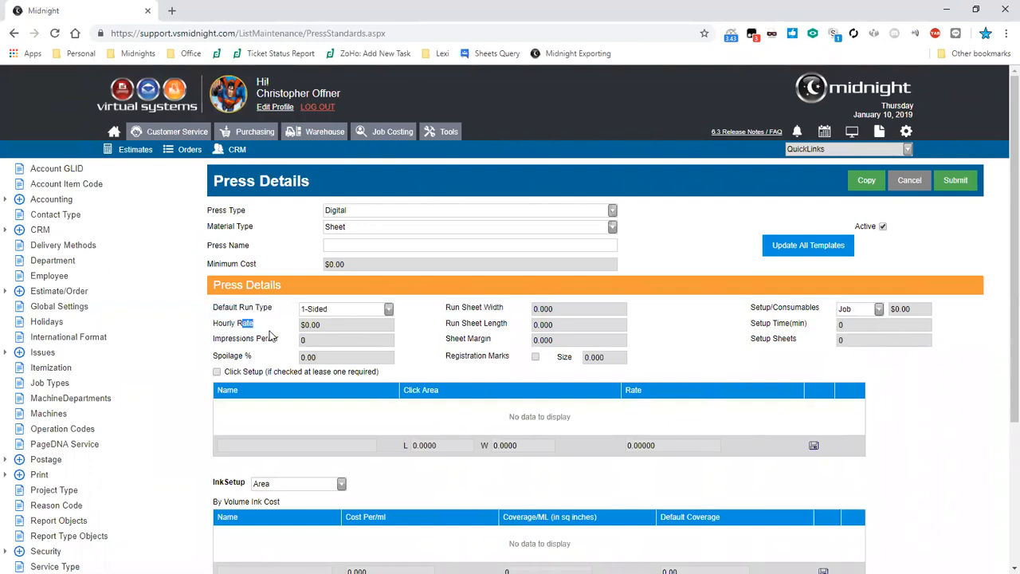
pyautogui.click(879, 310)
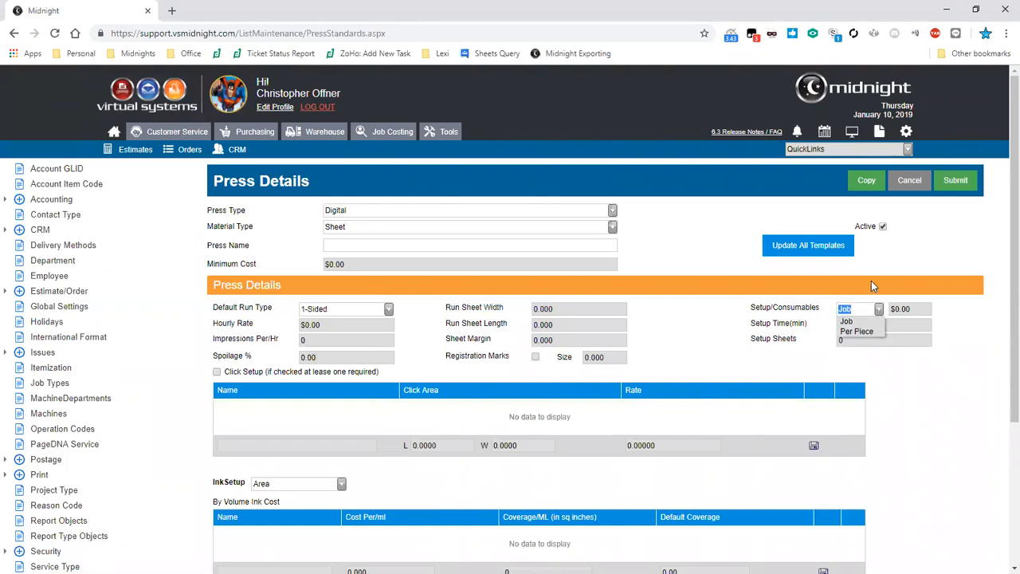
pyautogui.click(876, 321)
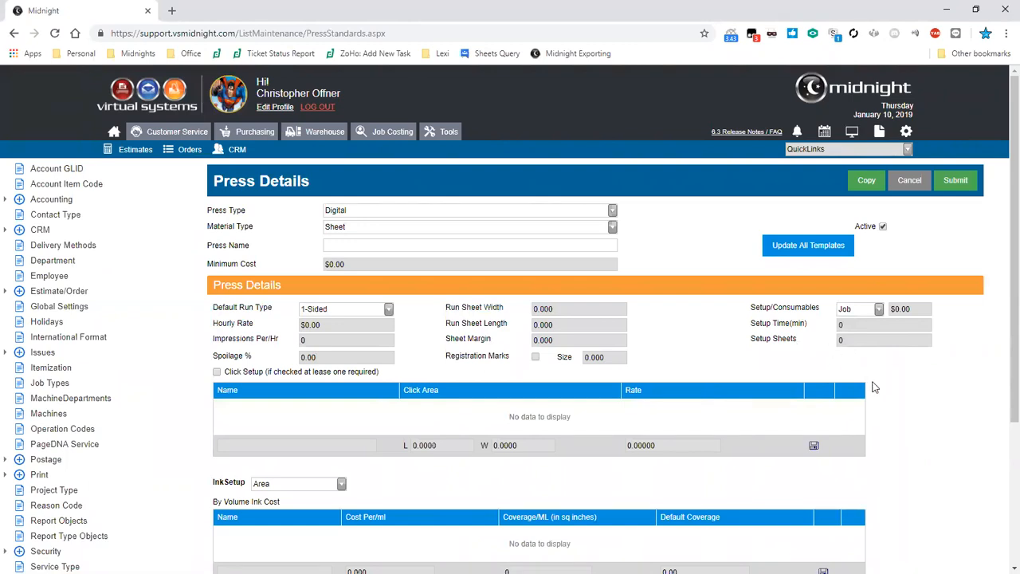
# Enter Black as the name in the new Click Setup row and look over its click area and rate fields.
pyautogui.scroll(-3, 873, 386)
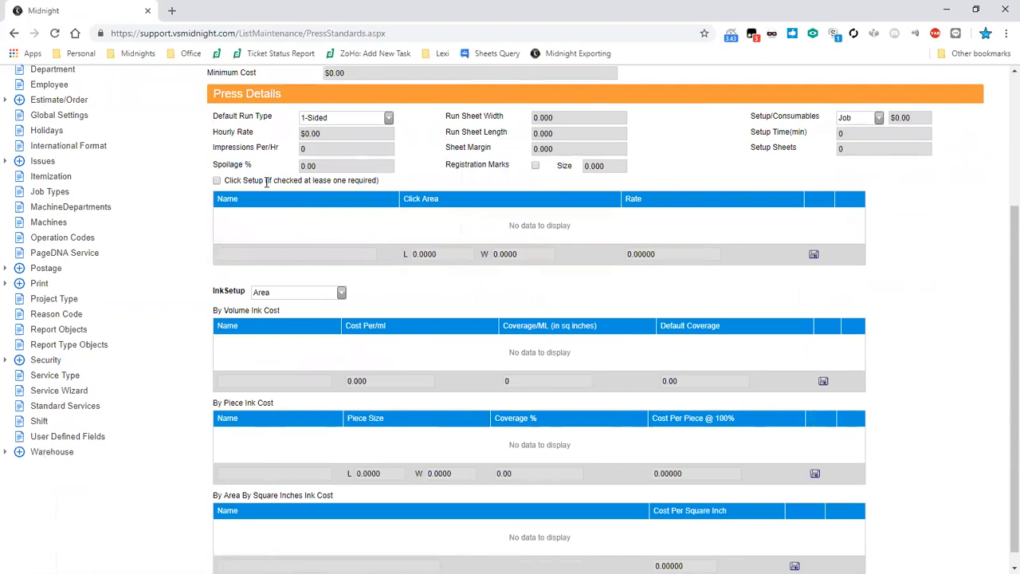
pyautogui.write('Black')
pyautogui.click(527, 253)
pyautogui.click(677, 257)
# Compare the Piece, Area and Volume ink cost tables and leave InkSetup on Volume.
pyautogui.click(342, 294)
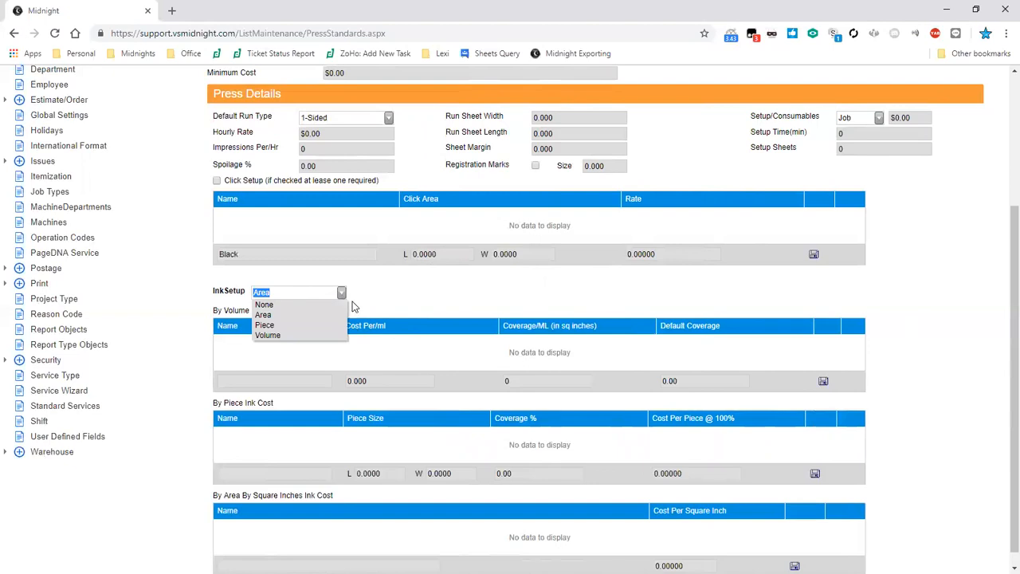
pyautogui.click(381, 301)
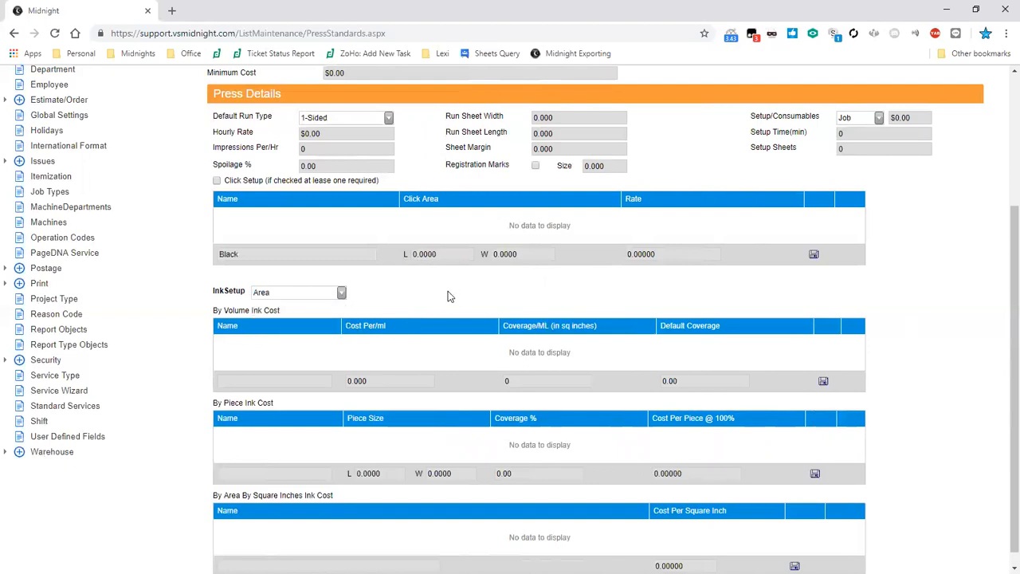
pyautogui.click(342, 293)
pyautogui.click(325, 326)
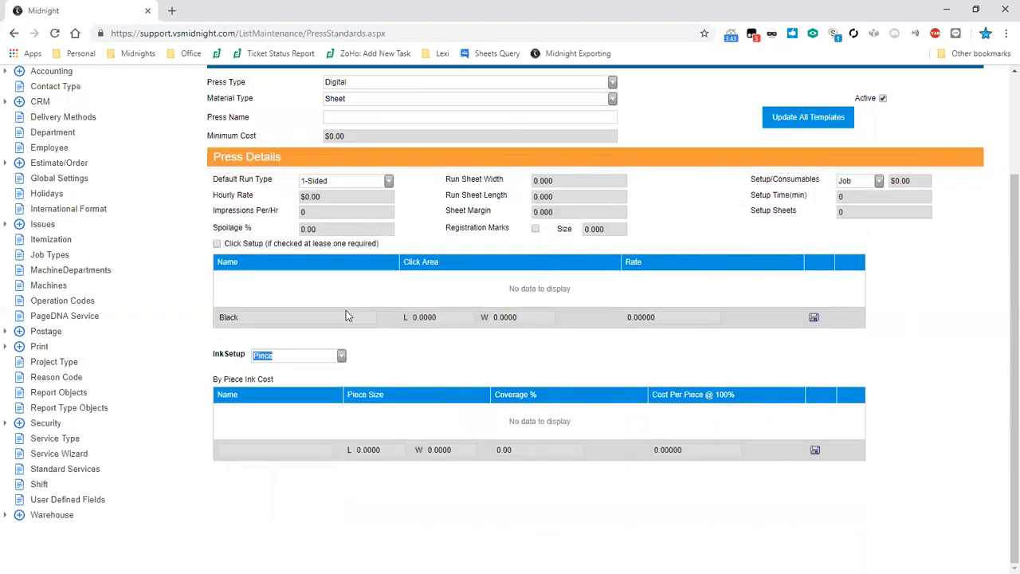
pyautogui.click(342, 356)
pyautogui.click(342, 378)
pyautogui.click(339, 358)
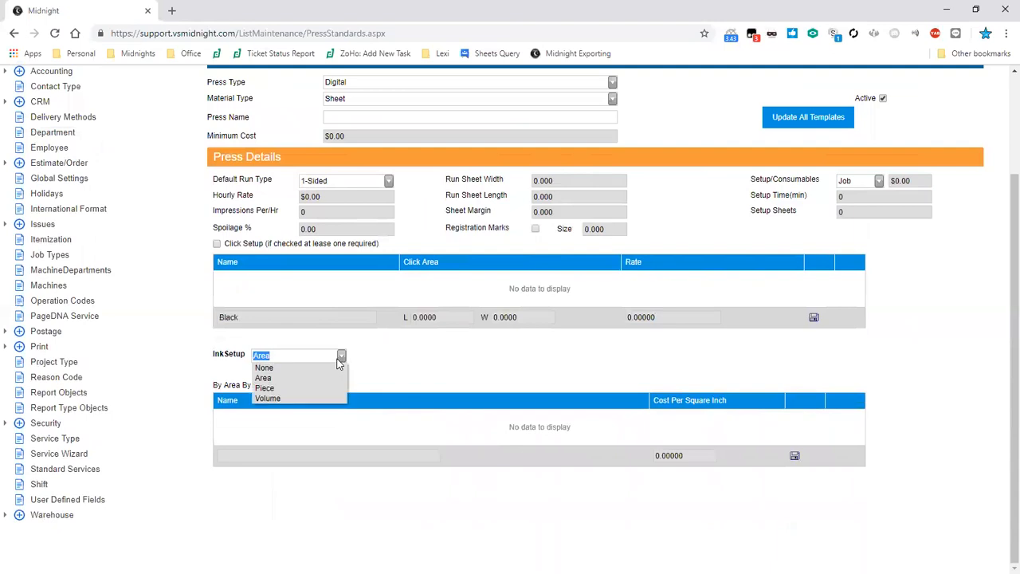
pyautogui.click(310, 395)
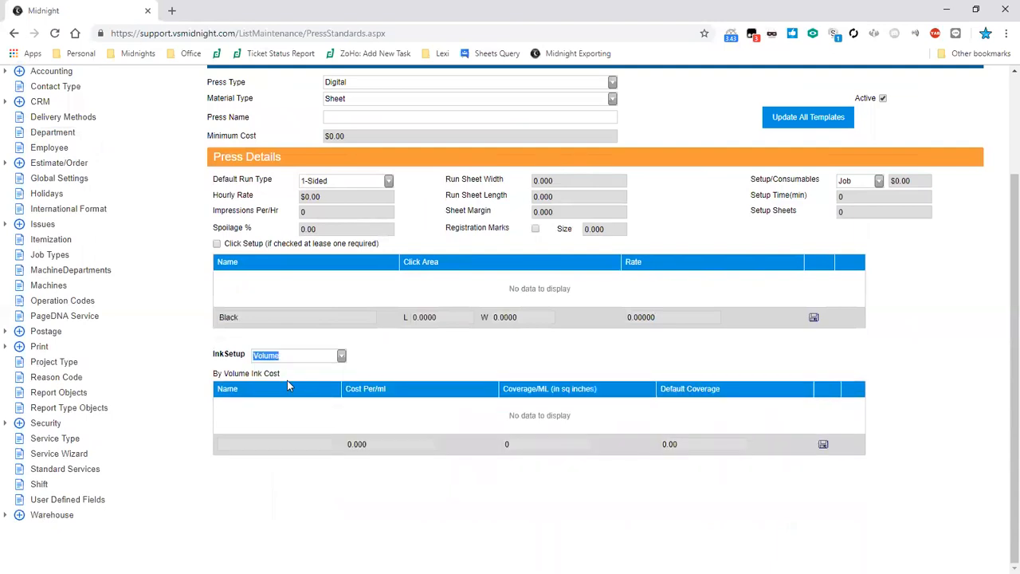
pyautogui.click(299, 446)
# Switch the digital press's Material Type to Roll and review its roll-specific fields, including Max Roll Width.
pyautogui.scroll(2, 616, 151)
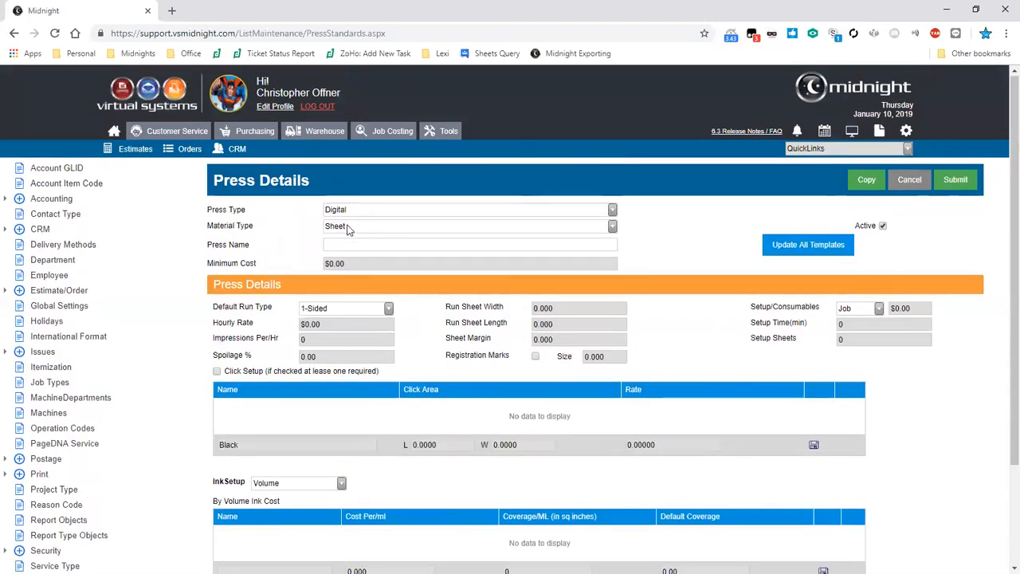
pyautogui.click(348, 230)
pyautogui.click(370, 257)
pyautogui.scroll(-1, 370, 255)
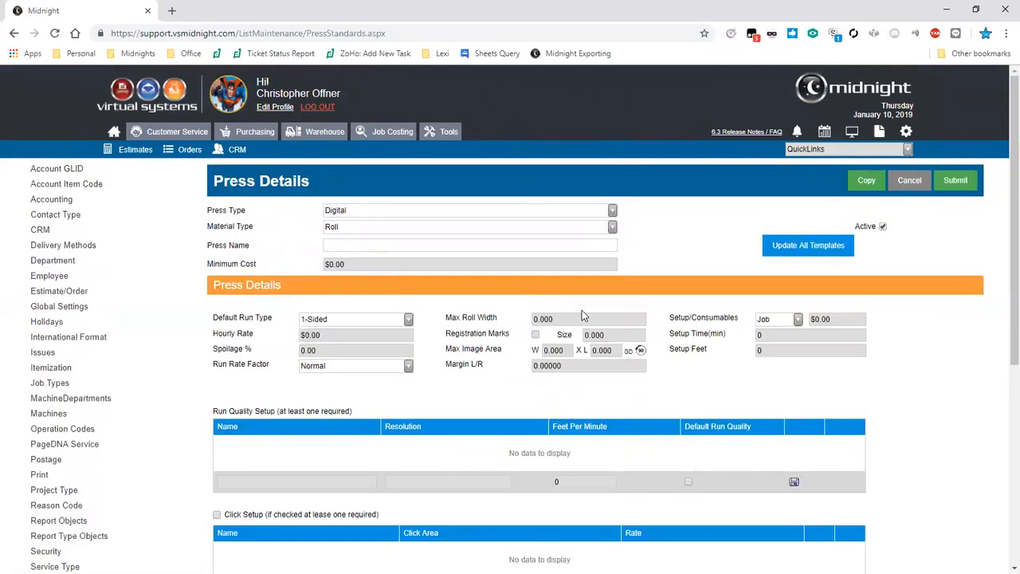
pyautogui.moveTo(558, 319); pyautogui.dragTo(526, 320)
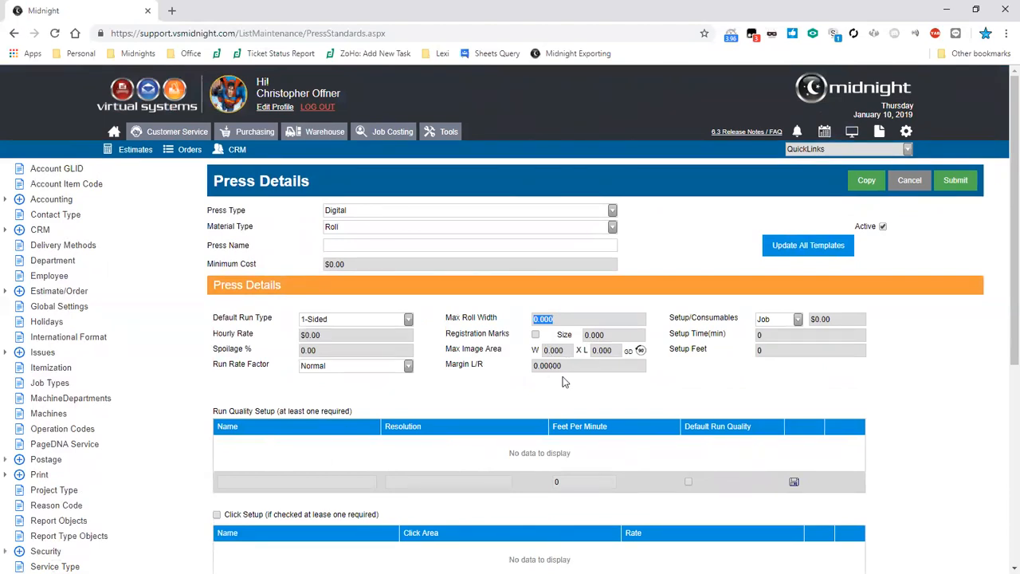
# Set Press Type to Offset and view the Default Run Type choices for roll material.
pyautogui.click(616, 211)
pyautogui.click(593, 237)
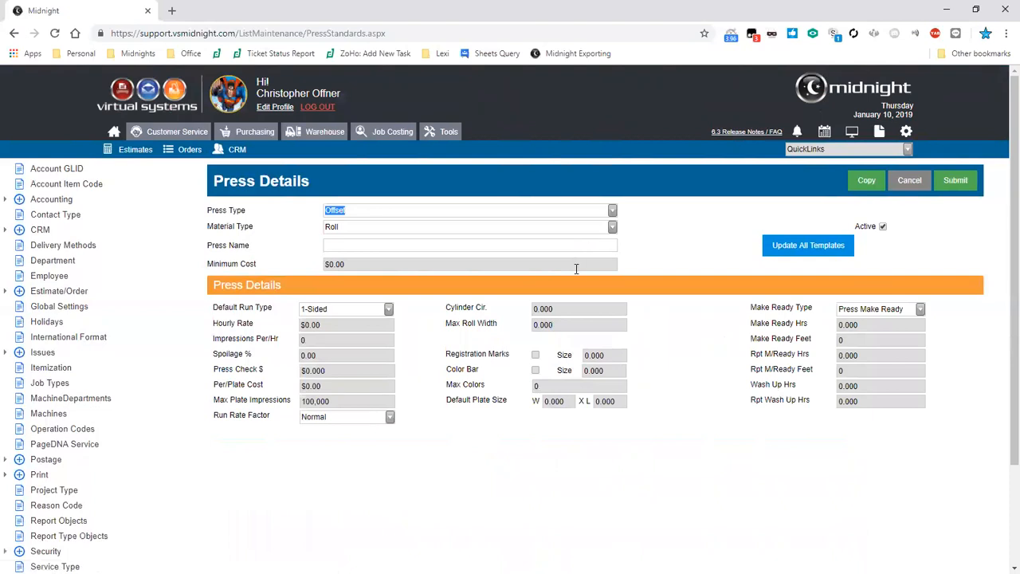
pyautogui.click(388, 310)
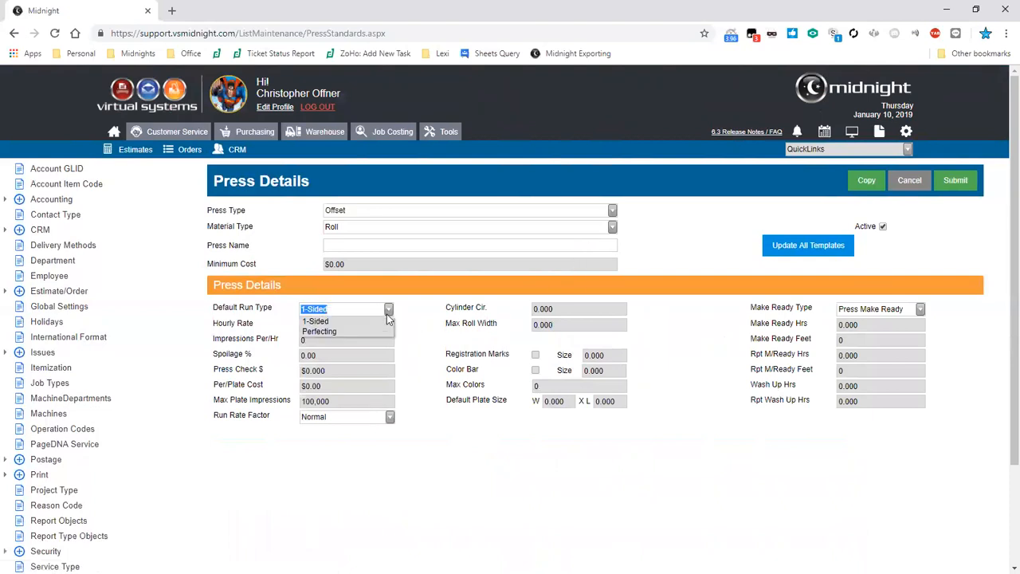
# Set the offset press's Material Type to Sheet and view the Default Run Type choices for sheet material.
pyautogui.click(380, 230)
pyautogui.click(358, 260)
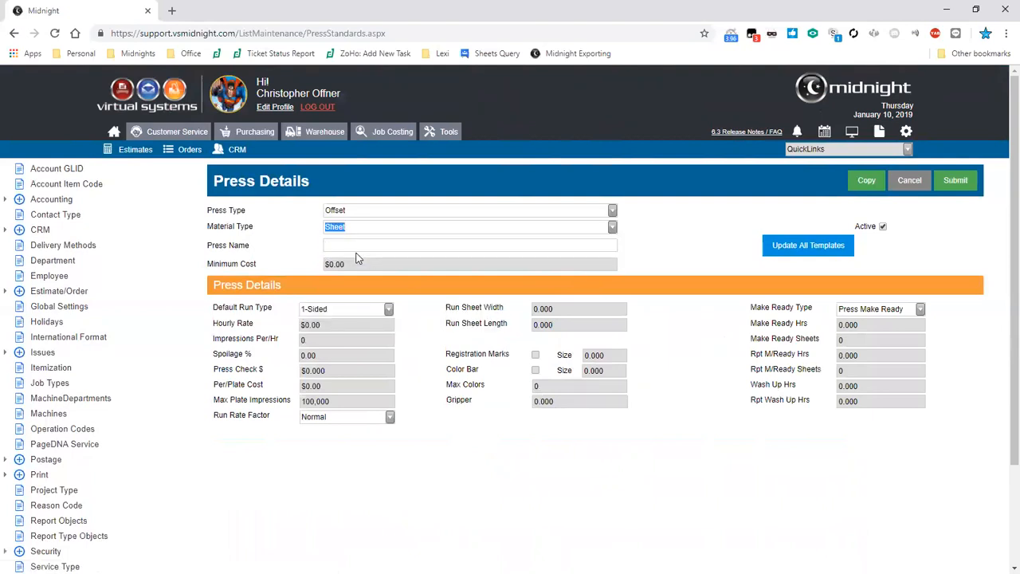
pyautogui.click(391, 315)
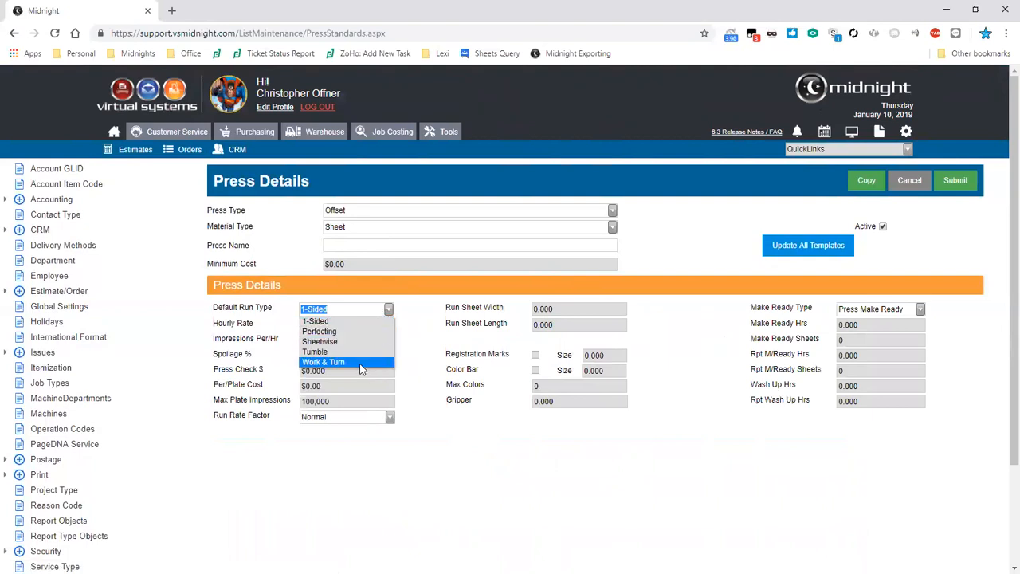
# Review the make ready hours, make ready sheets, repeat and wash up fields for the offset sheet press.
pyautogui.click(413, 337)
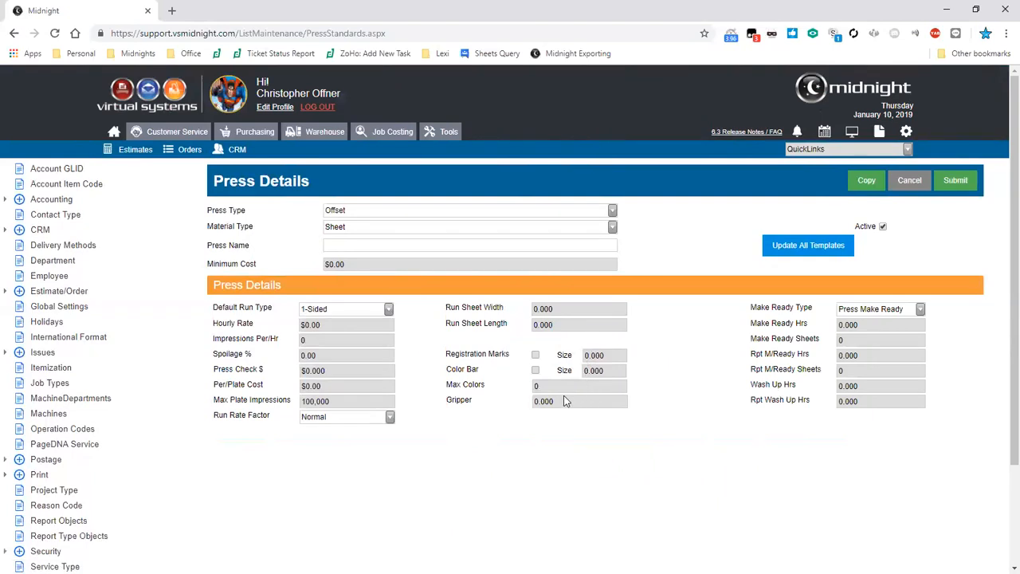
pyautogui.click(861, 328)
pyautogui.click(860, 353)
pyautogui.click(871, 400)
pyautogui.click(863, 387)
pyautogui.click(866, 415)
pyautogui.click(851, 340)
pyautogui.click(859, 370)
pyautogui.click(844, 504)
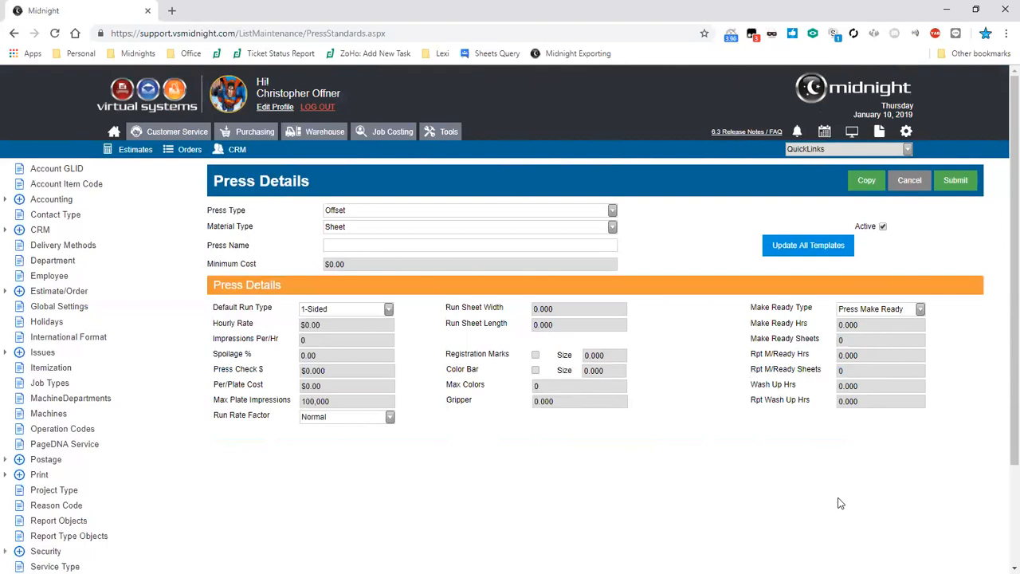
# Set the offset press's Make Ready Type to Color Unit Make Ready and its Make Ready Sheets to 10.
pyautogui.click(921, 310)
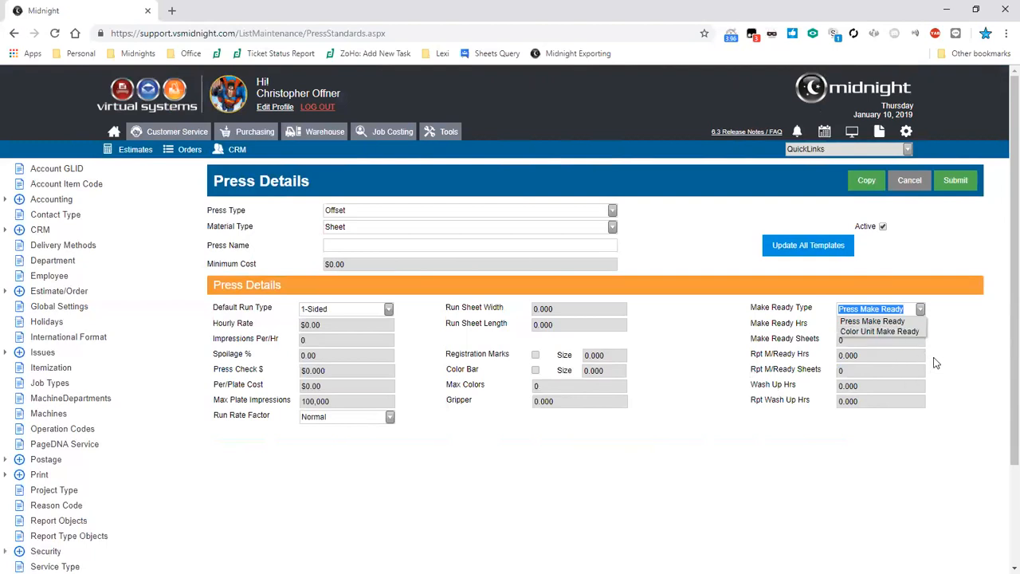
pyautogui.click(869, 331)
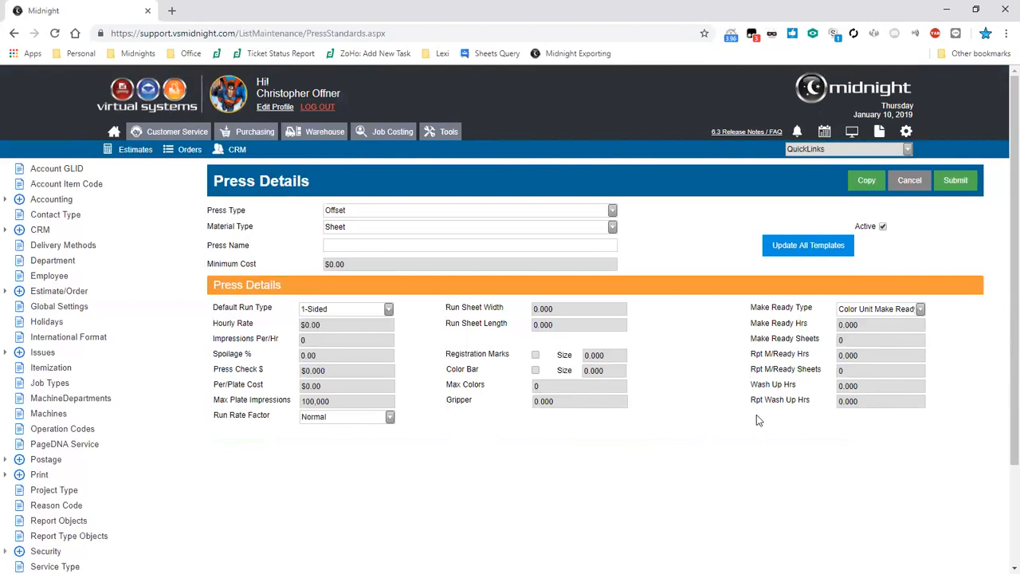
pyautogui.click(867, 340)
pyautogui.write('10')
# Look over the run sheet size and gripper fields, and set the offset press's Per/Plate Cost to $10.00.
pyautogui.click(583, 311)
pyautogui.click(576, 325)
pyautogui.click(505, 403)
pyautogui.click(323, 386)
pyautogui.press('Tab')
pyautogui.hotkey('shift', 'Tab')
pyautogui.write('10')
pyautogui.moveTo(329, 388); pyautogui.dragTo(263, 387)
# Open Print Ink Management and review the Ink Setup list, including the blank row for adding a new ink.
pyautogui.click(6, 474)
pyautogui.scroll(-2, 10, 476)
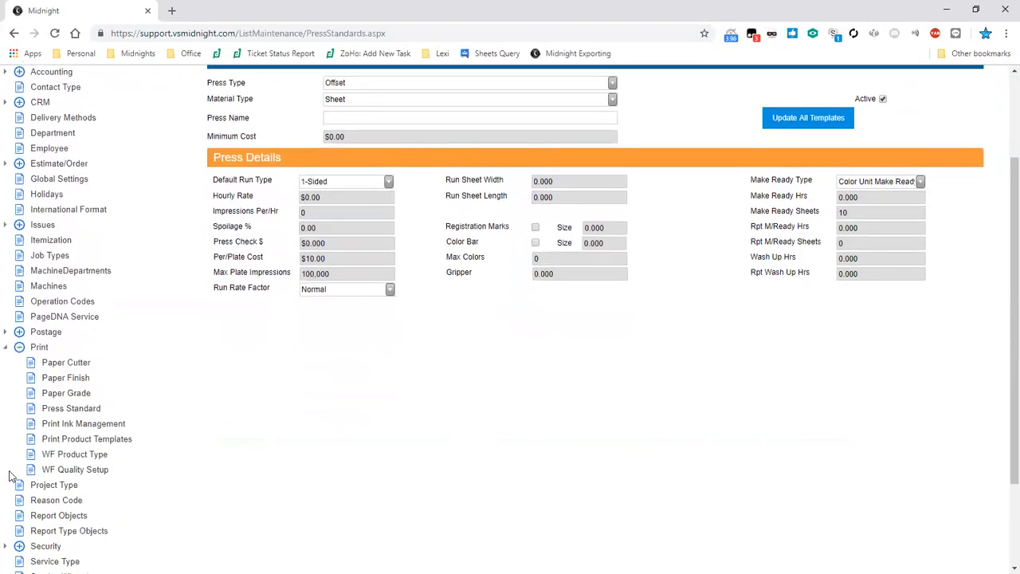
pyautogui.click(83, 424)
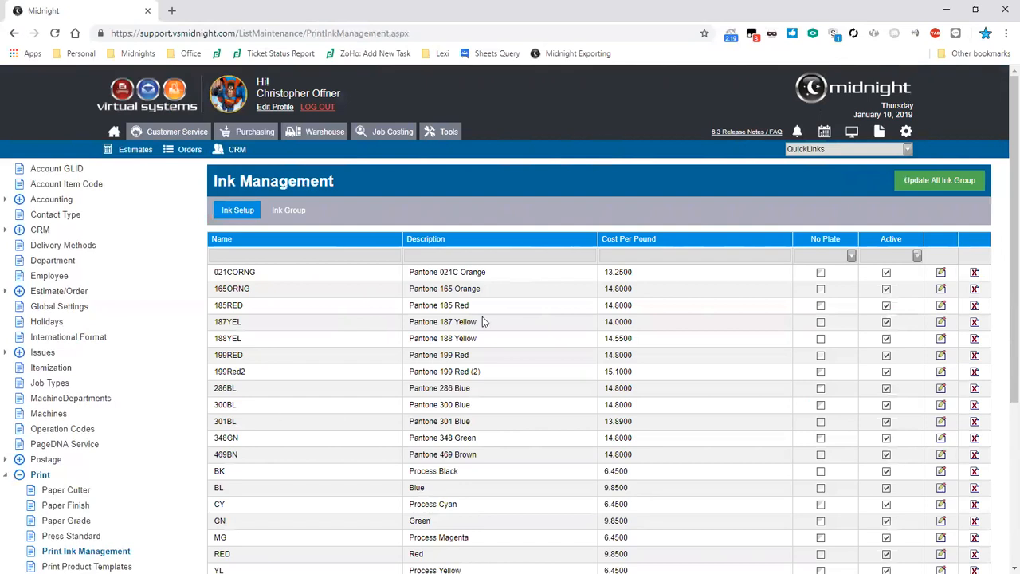
pyautogui.scroll(-1, 610, 314)
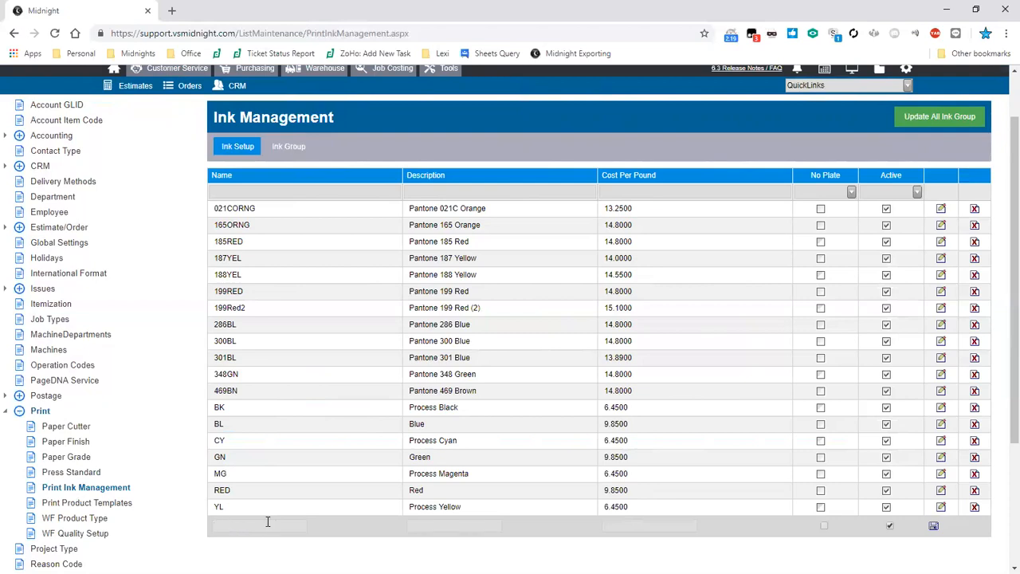
pyautogui.click(242, 523)
pyautogui.click(616, 519)
# Open the CMYK ink group, review the cost per pound of its inks and submit the group.
pyautogui.click(298, 148)
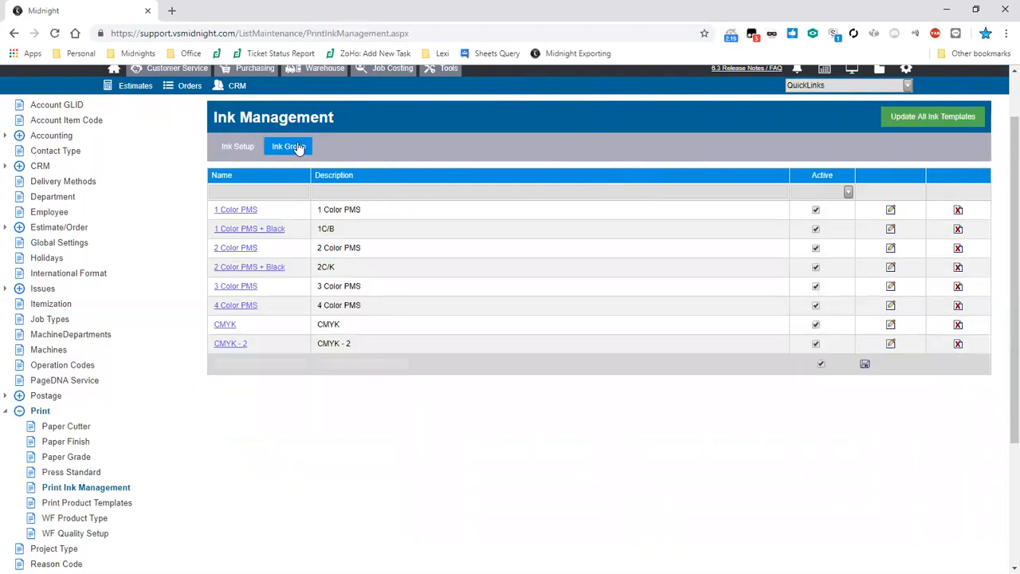
pyautogui.click(274, 235)
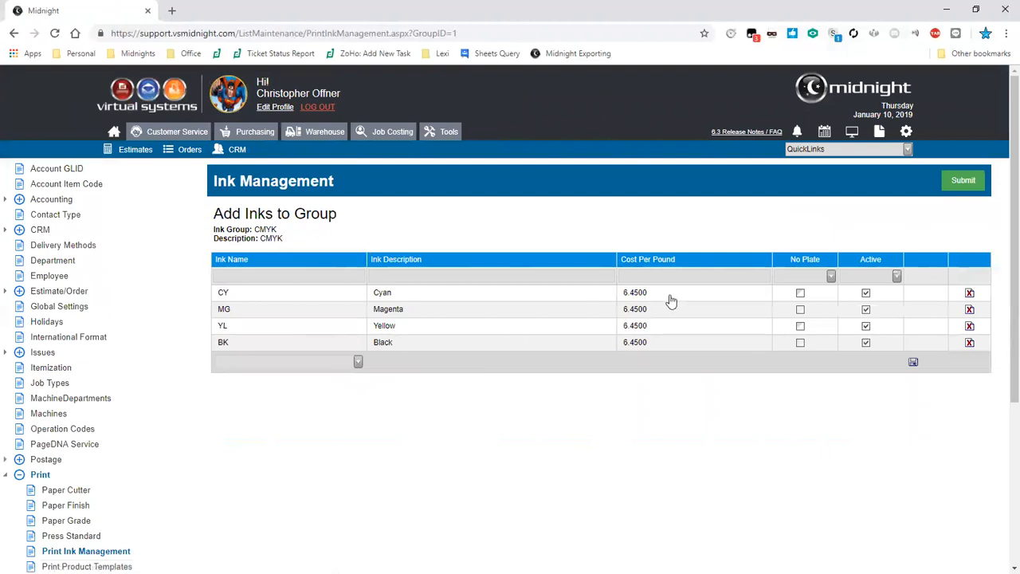
pyautogui.click(624, 296)
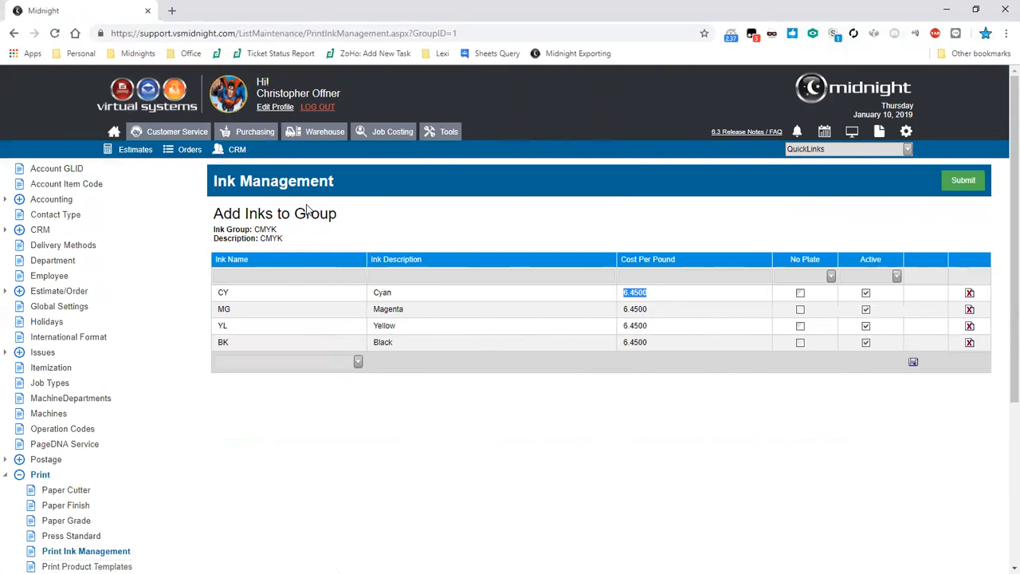
pyautogui.click(476, 389)
pyautogui.click(949, 189)
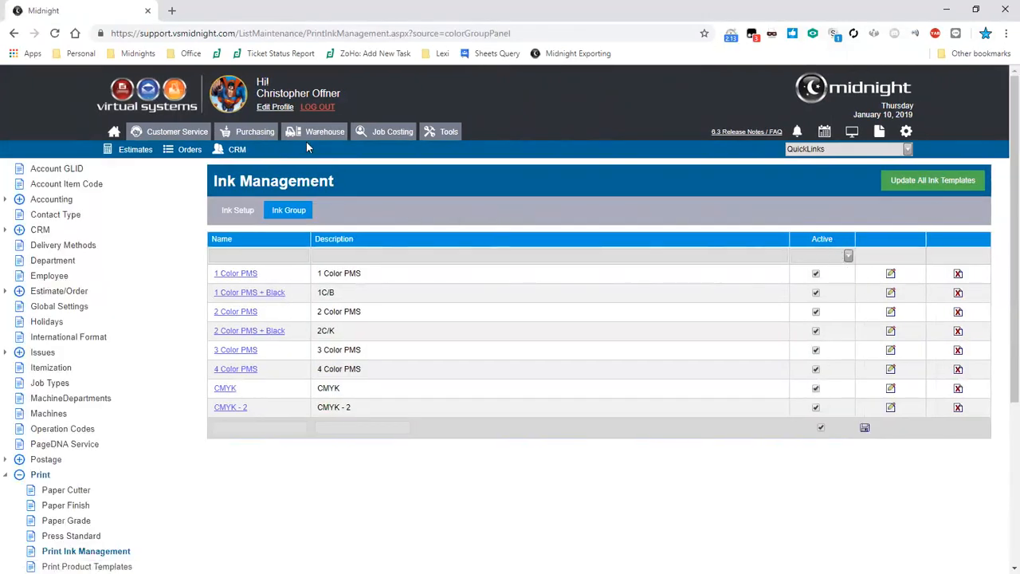
# Open the Canary Yellow 11x17 80# item from the warehouse inventory and view its Item Type choices.
pyautogui.click(286, 142)
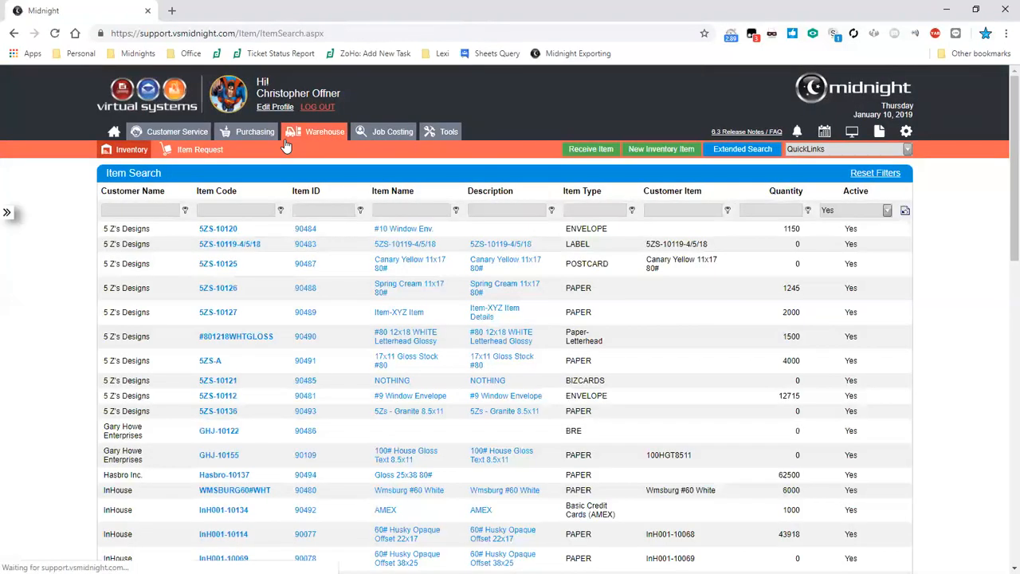
pyautogui.click(383, 270)
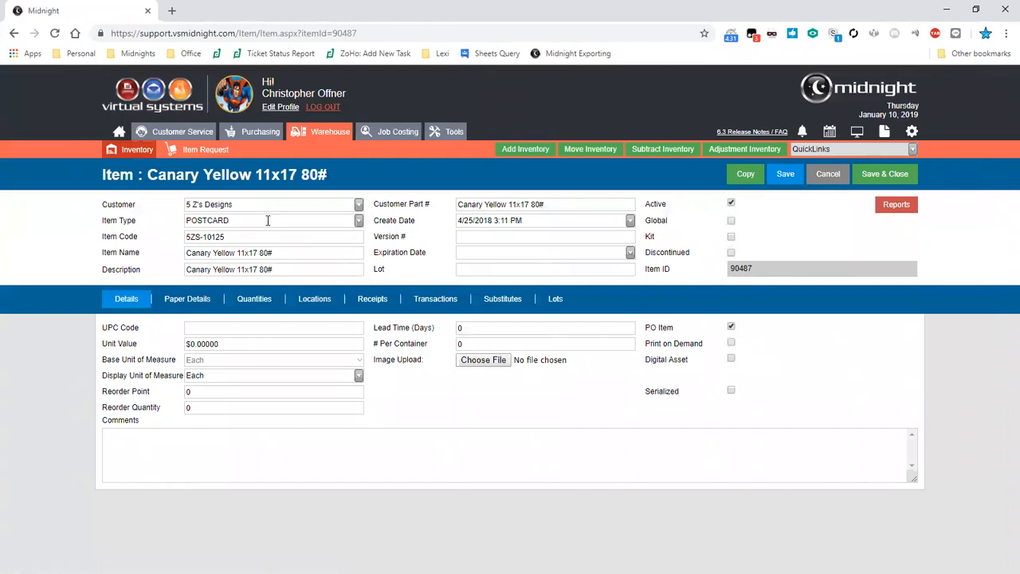
pyautogui.click(359, 220)
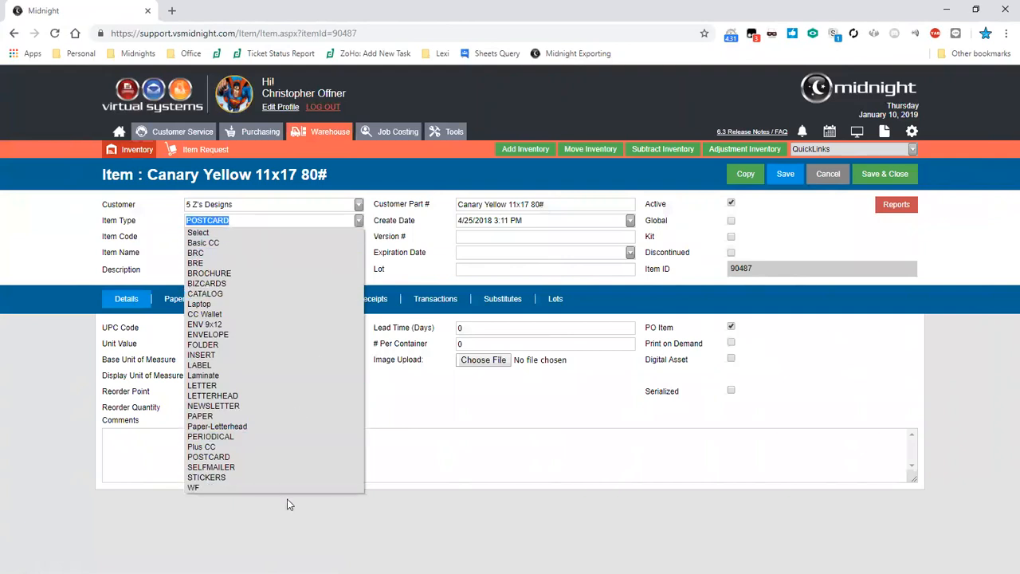
pyautogui.click(401, 257)
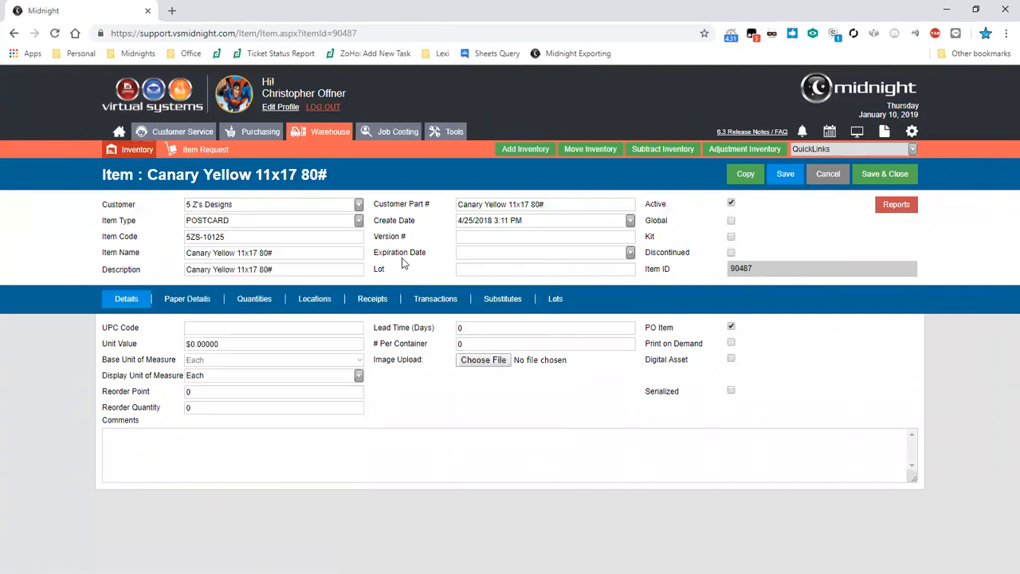
# Open the warehouse Item Types list and examine which types, such as ENVELOPE, are flagged as Print Type.
pyautogui.click(913, 133)
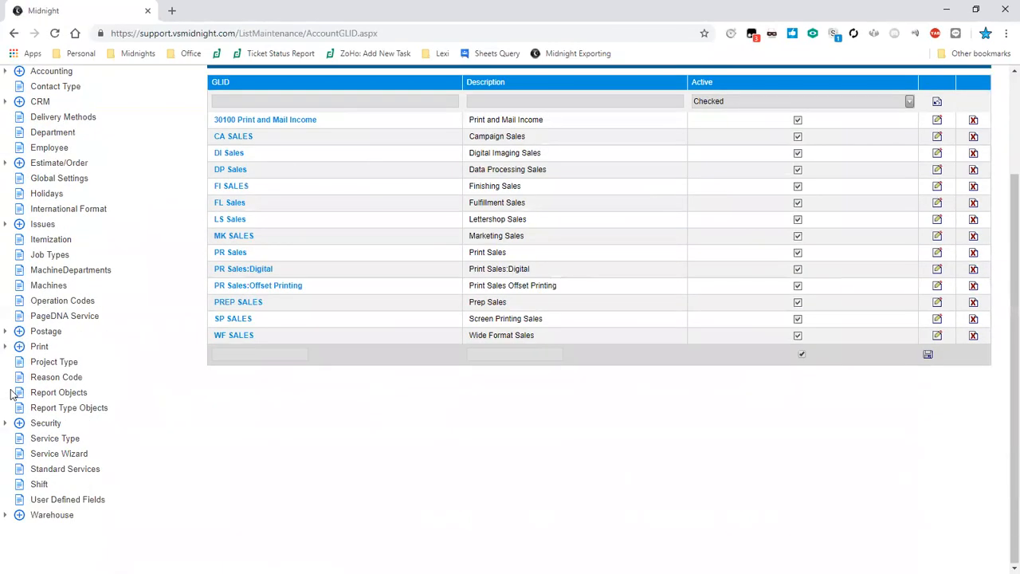
pyautogui.click(8, 515)
pyautogui.scroll(-2, 16, 487)
pyautogui.click(63, 424)
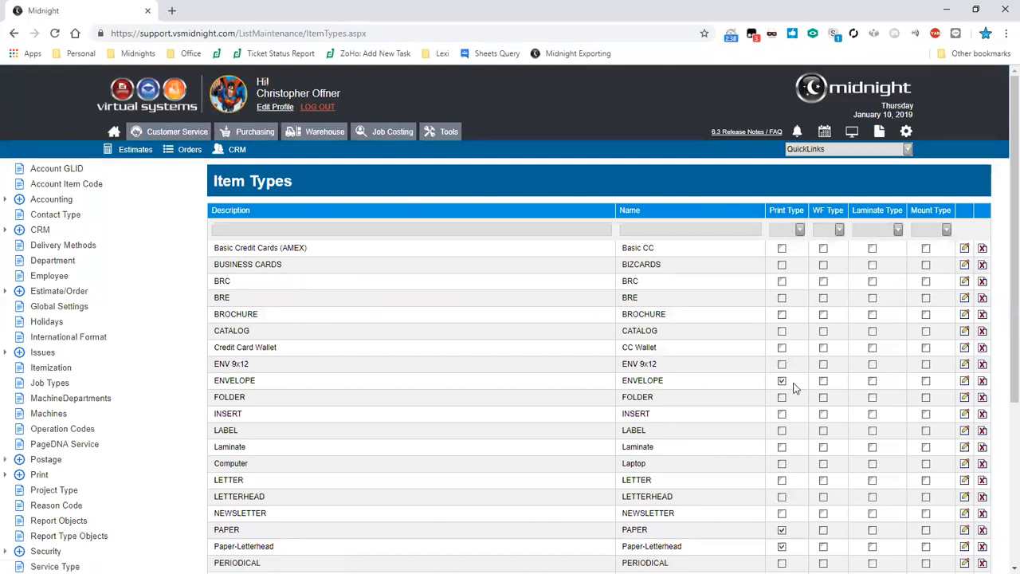
pyautogui.doubleClick(637, 382)
pyautogui.click(480, 342)
# Reopen the Canary Yellow 11x17 80# item and, in its paper details, view the Material Type choices, keeping Sheet.
pyautogui.click(302, 137)
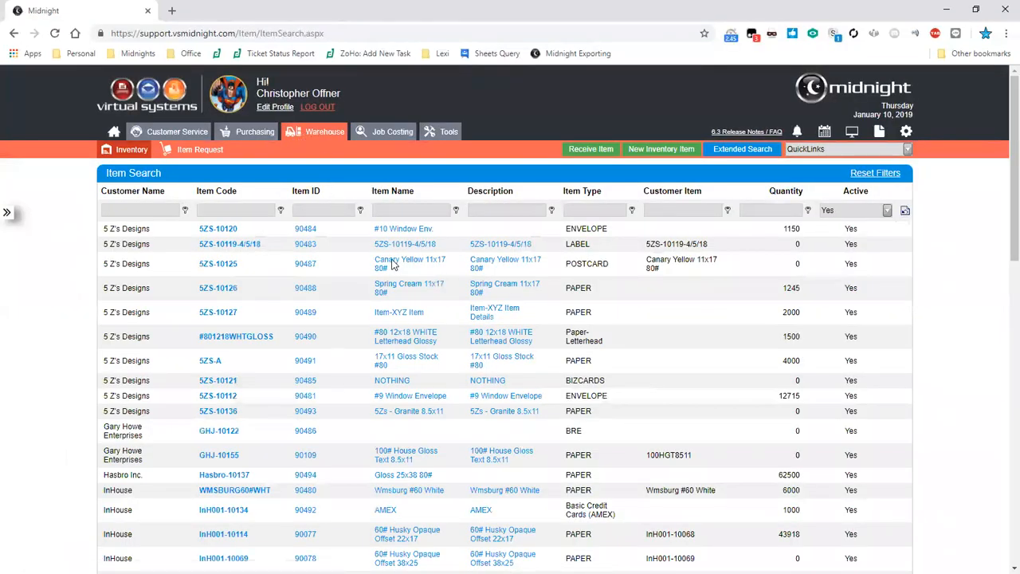
pyautogui.click(392, 265)
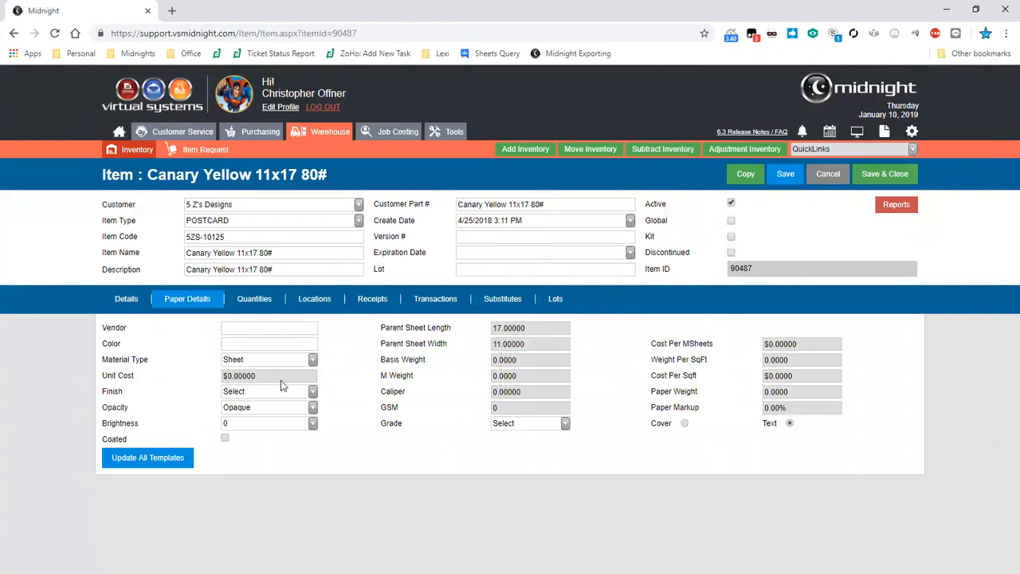
pyautogui.click(310, 363)
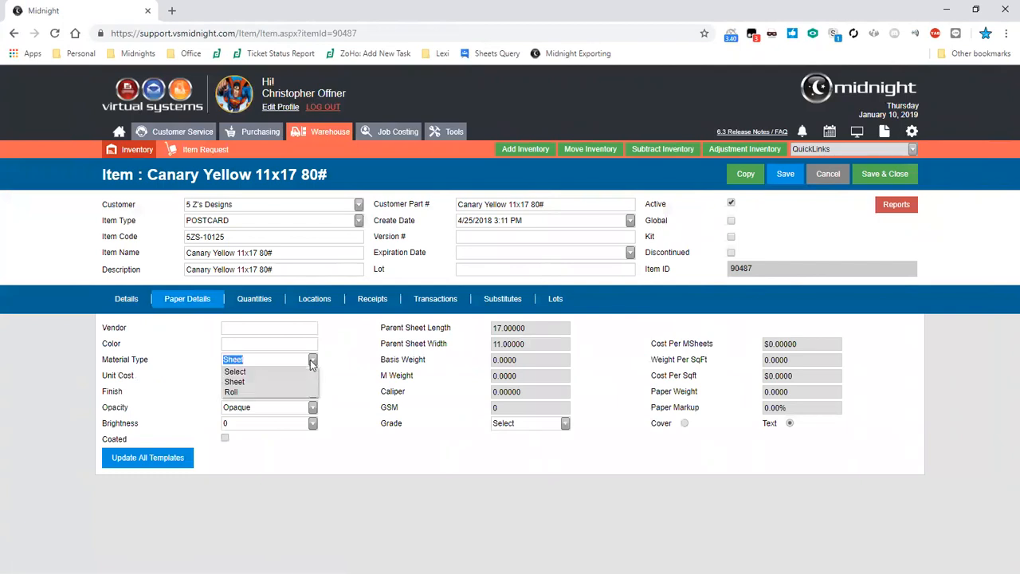
pyautogui.click(266, 382)
# Review the sheet item's parent sheet size, caliper, Cost Per MSheets and Paper Markup fields.
pyautogui.moveTo(536, 327); pyautogui.dragTo(418, 341)
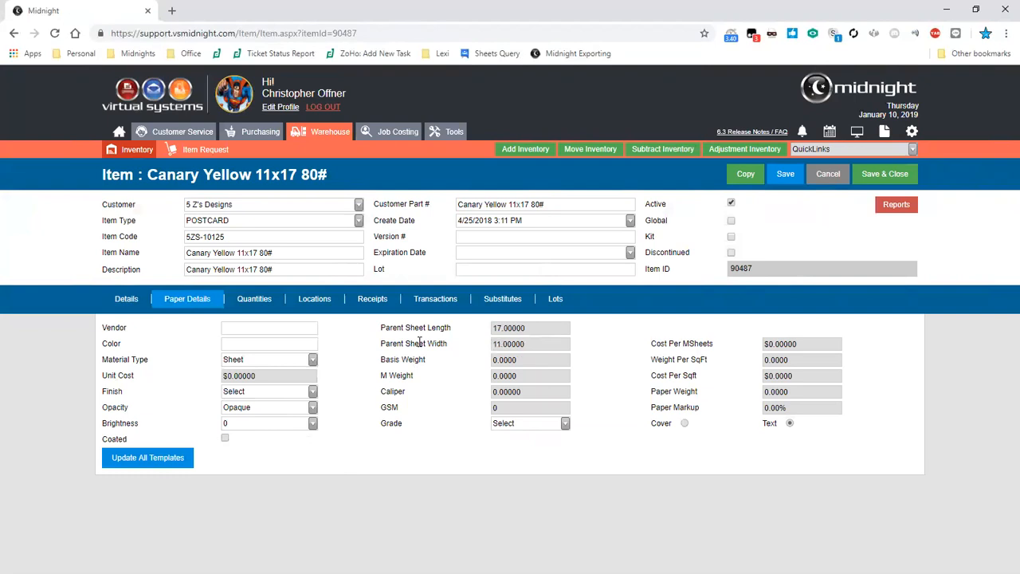
pyautogui.moveTo(539, 392); pyautogui.dragTo(458, 394)
pyautogui.click(633, 485)
pyautogui.moveTo(811, 343); pyautogui.dragTo(735, 348)
pyautogui.click(701, 453)
pyautogui.moveTo(778, 410); pyautogui.dragTo(743, 416)
pyautogui.click(825, 442)
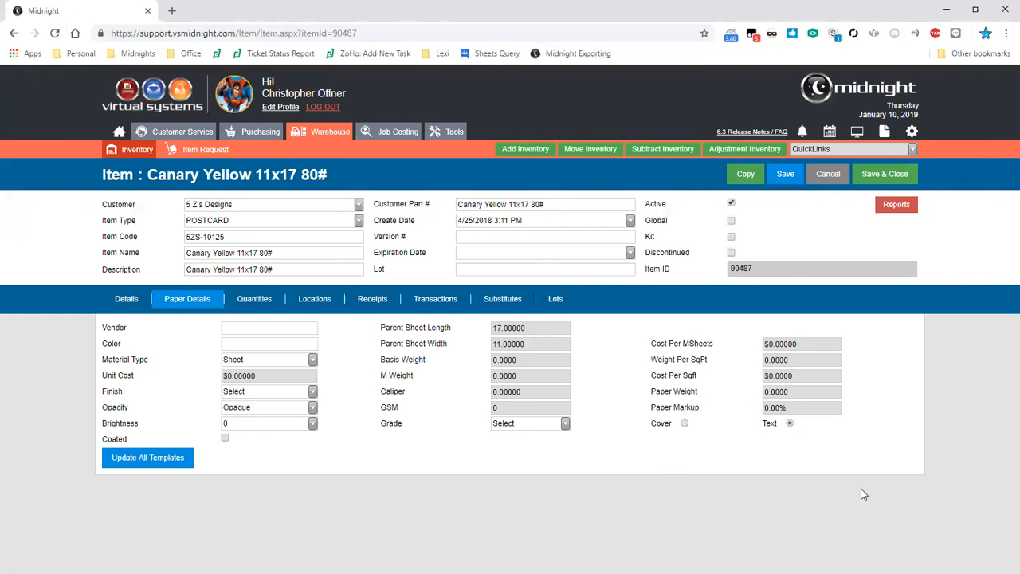
# Switch the item's Material Type to Roll and review its roll-specific fields, including Cost Per Roll and Cost Per Foot.
pyautogui.click(313, 360)
pyautogui.click(270, 392)
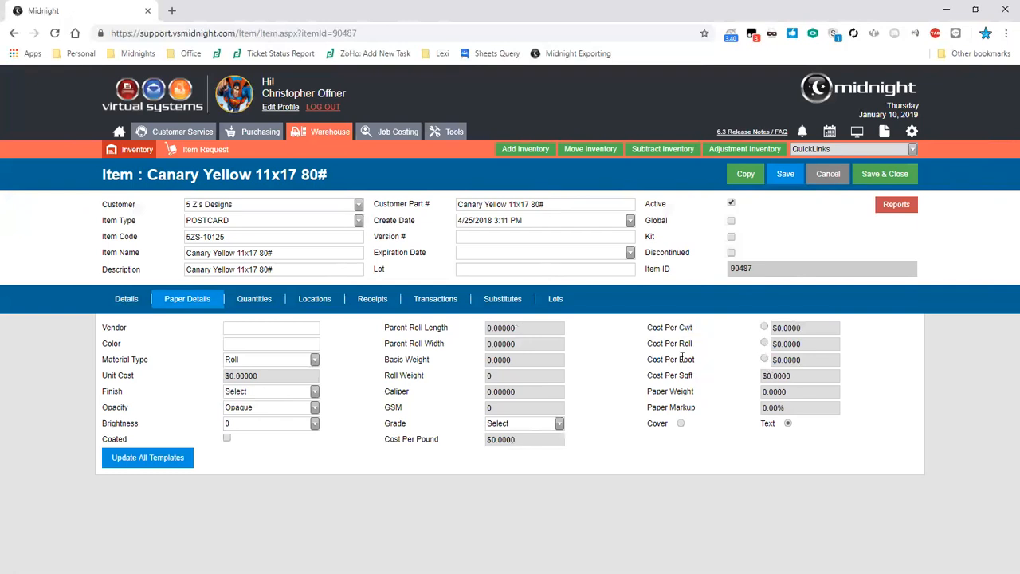
pyautogui.moveTo(680, 360); pyautogui.dragTo(696, 362)
pyautogui.moveTo(673, 348); pyautogui.dragTo(692, 351)
pyautogui.click(694, 353)
# Review the item's Active and Global flags and the PO Item flag in its general details.
pyautogui.doubleClick(648, 205)
pyautogui.click(759, 205)
pyautogui.moveTo(645, 222); pyautogui.dragTo(669, 225)
pyautogui.click(754, 226)
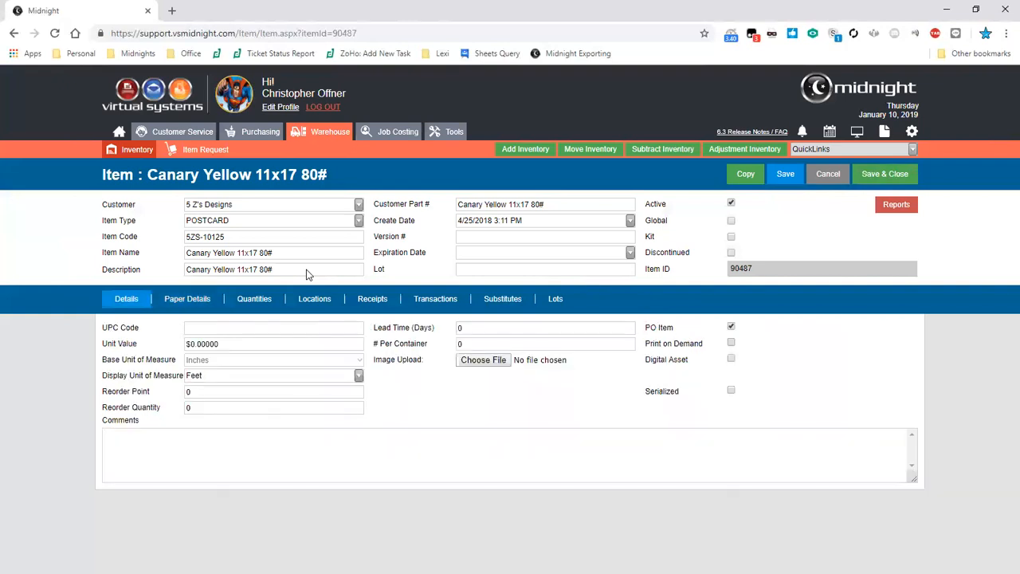
pyautogui.moveTo(646, 328); pyautogui.dragTo(675, 336)
pyautogui.click(675, 336)
# Leave the item without saving its changes and start a new estimate.
pyautogui.click(297, 174)
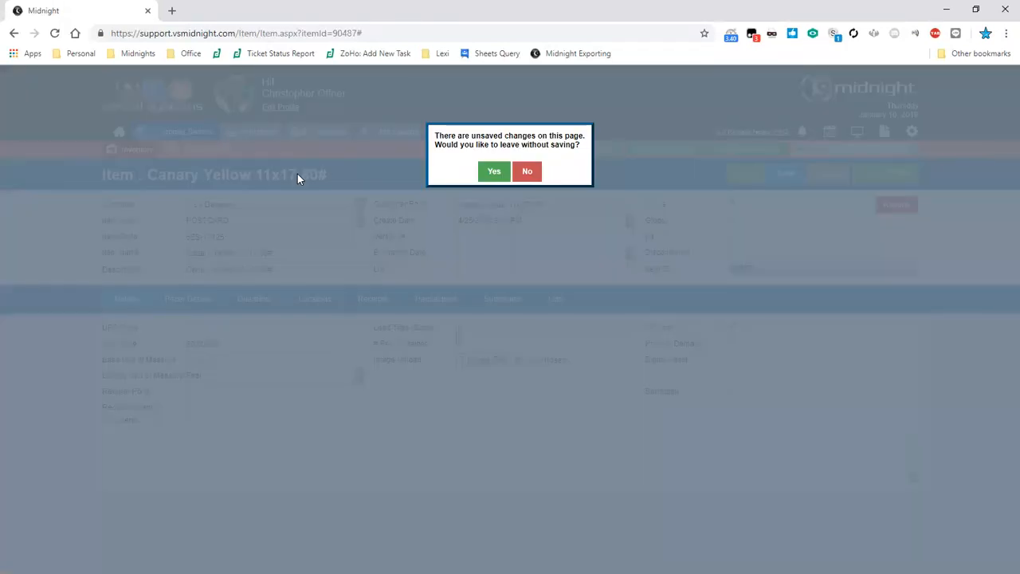
pyautogui.click(492, 171)
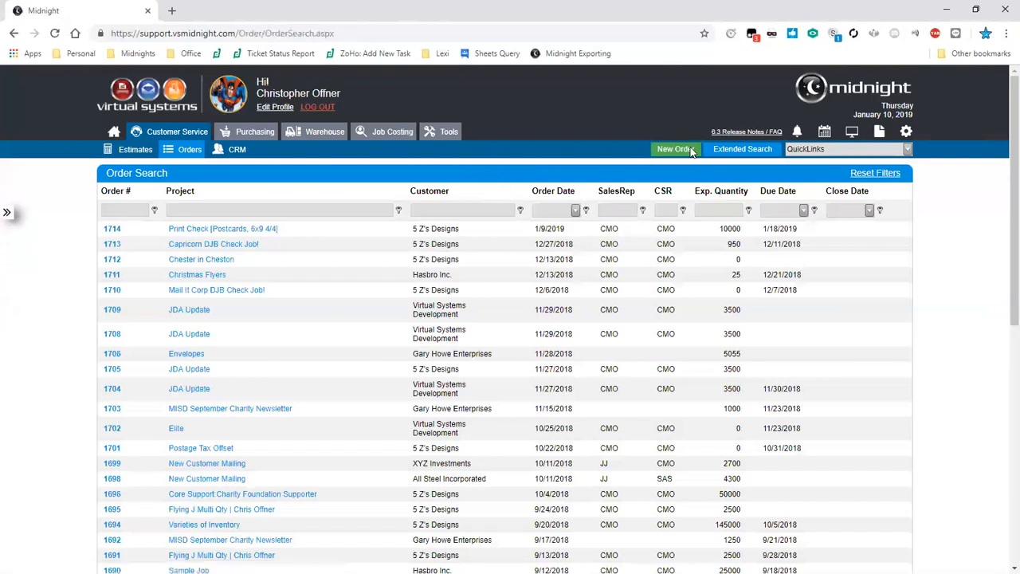
pyautogui.click(133, 149)
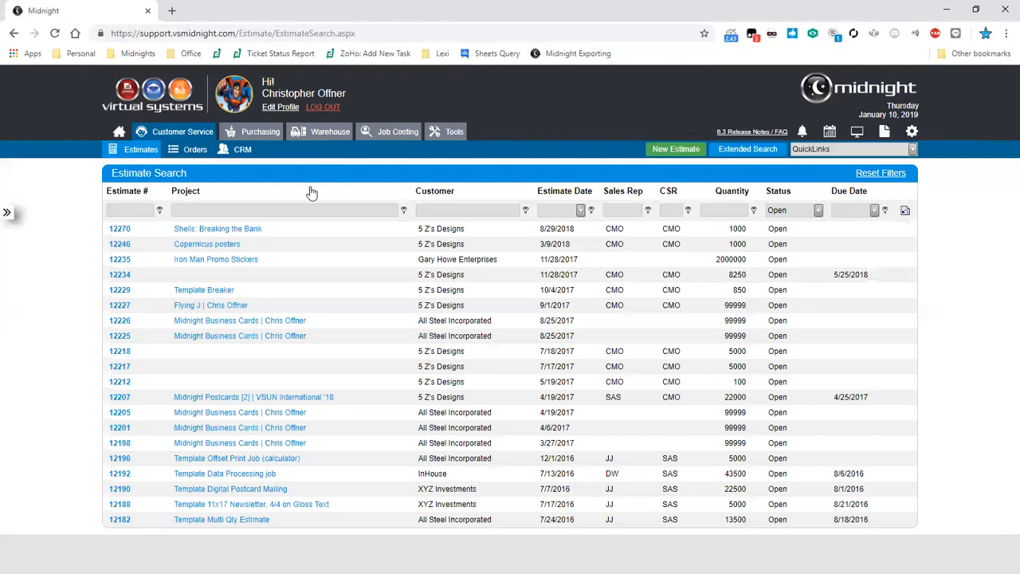
pyautogui.click(676, 150)
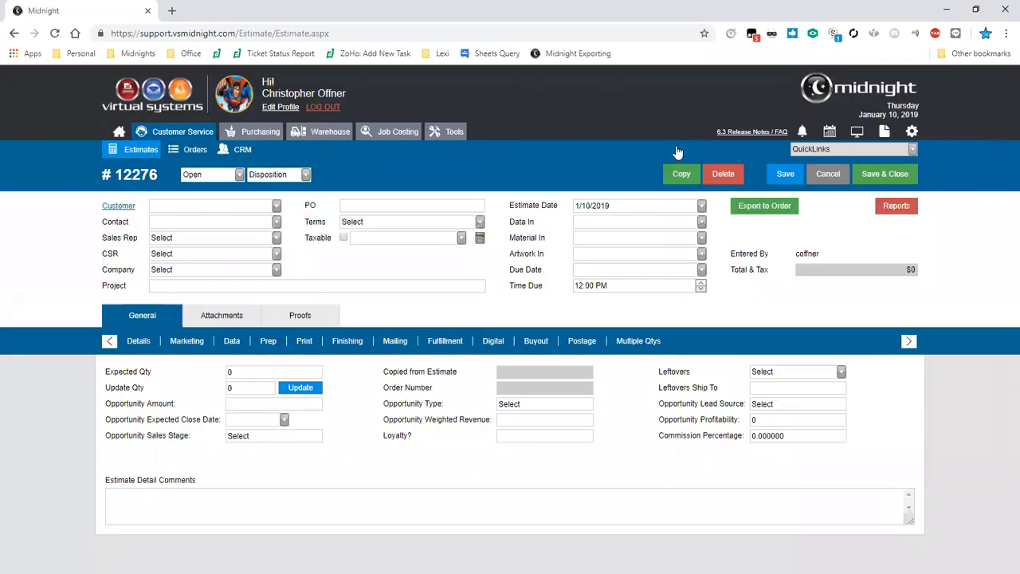
# Choose 5 Z's Designs as the estimate's customer and name the project "Postcards for Valentine's Day".
pyautogui.click(276, 207)
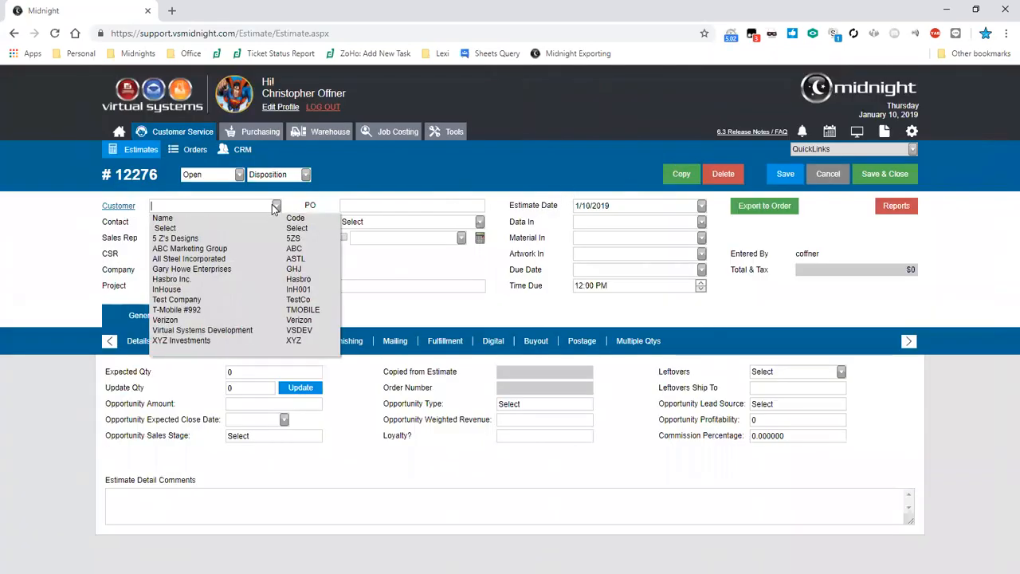
pyautogui.press('Return')
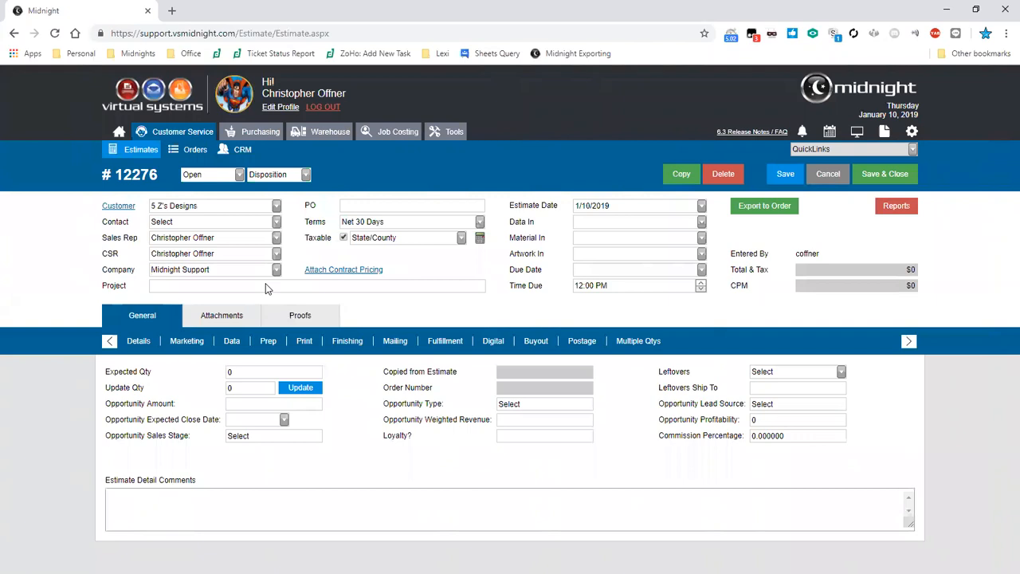
pyautogui.write("Postcards for Valentine's Day")
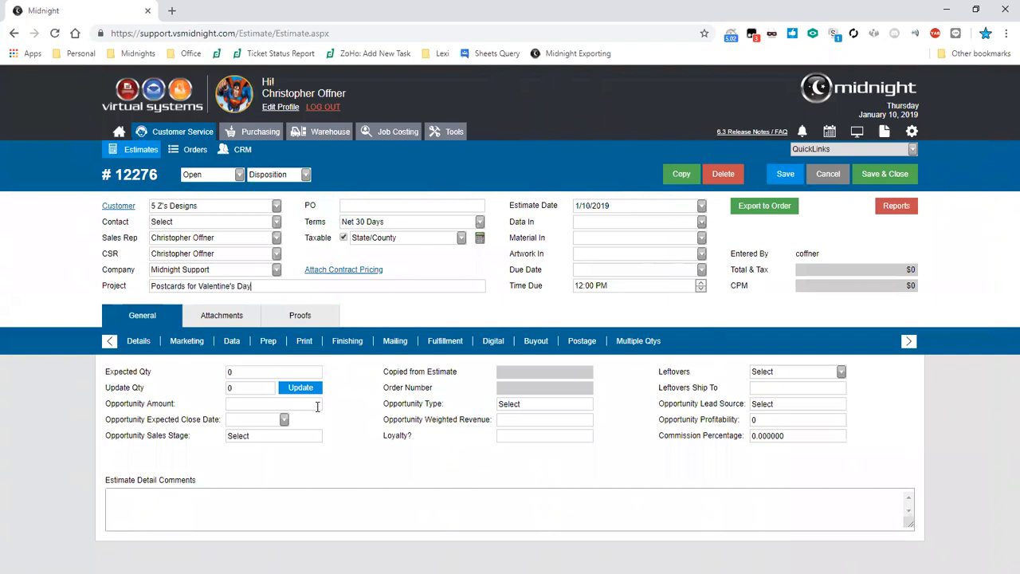
# Set the estimate's Expected Qty to 10,000 and its Due Date to 1/25/2019.
pyautogui.click(267, 372)
pyautogui.write('10,000')
pyautogui.click(702, 271)
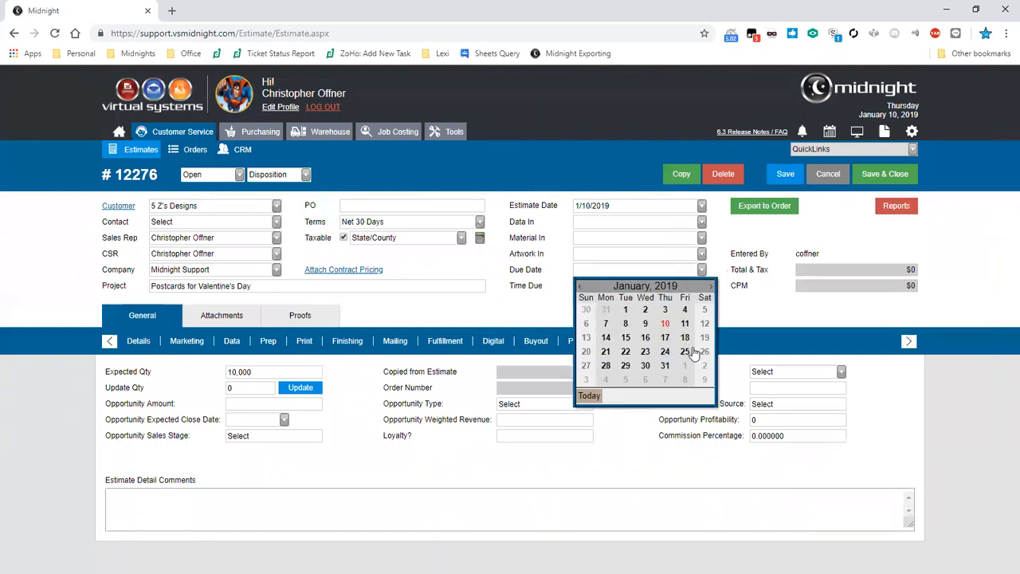
pyautogui.click(687, 353)
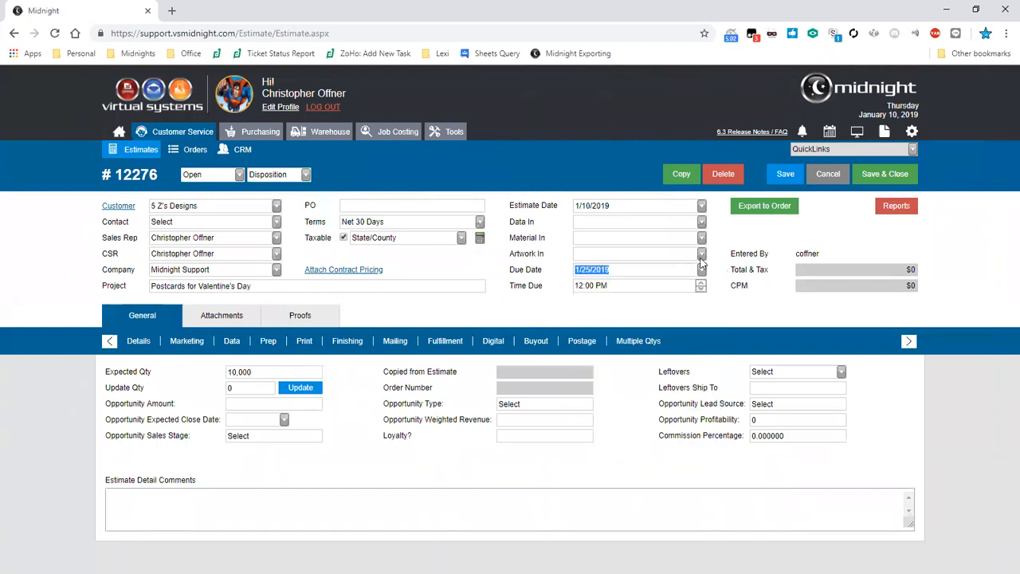
pyautogui.click(739, 313)
# Add the Print Product service, which uses the Print Calculator, to the estimate's Print services.
pyautogui.click(309, 342)
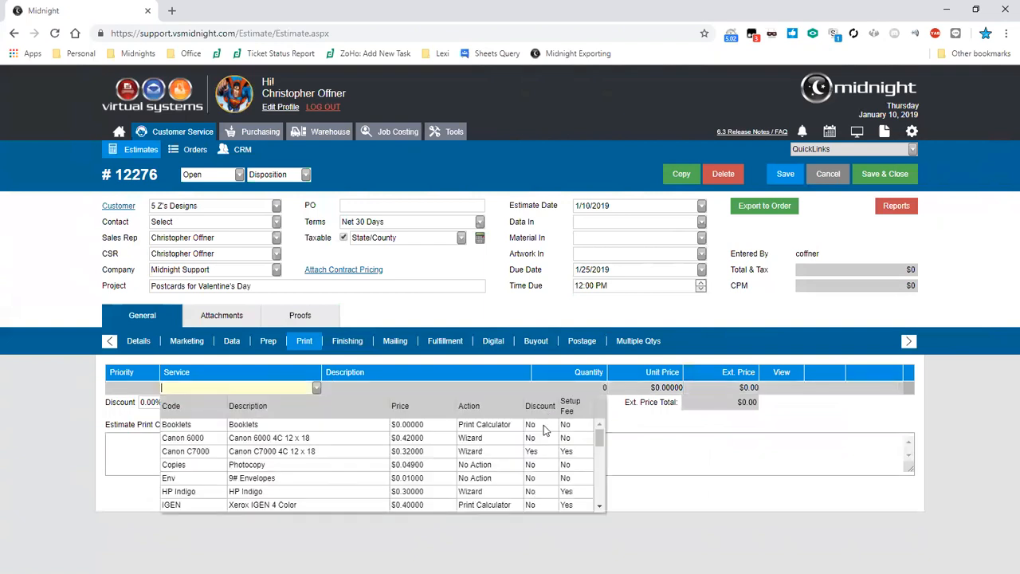
pyautogui.scroll(-5, 594, 443)
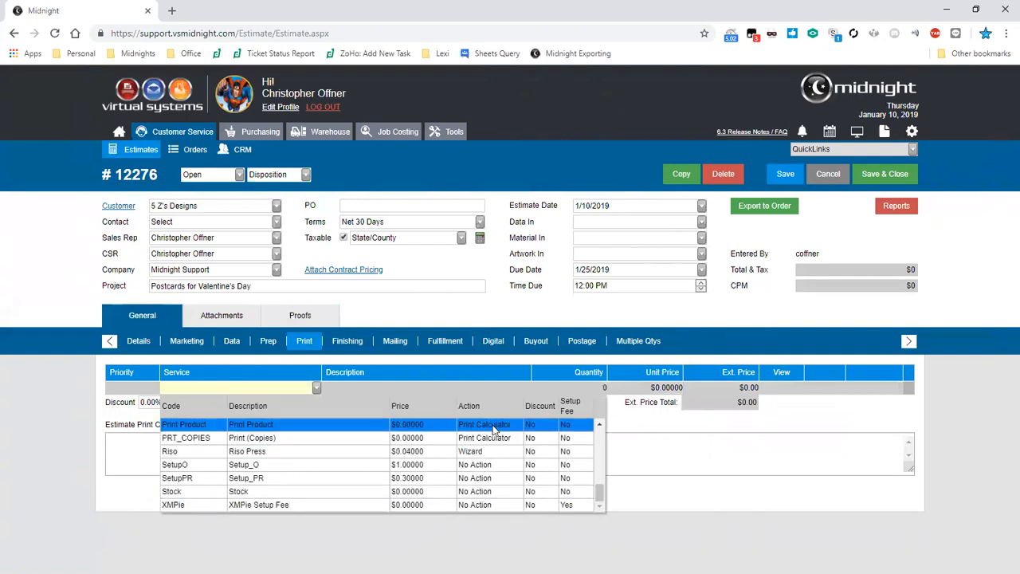
pyautogui.click(494, 429)
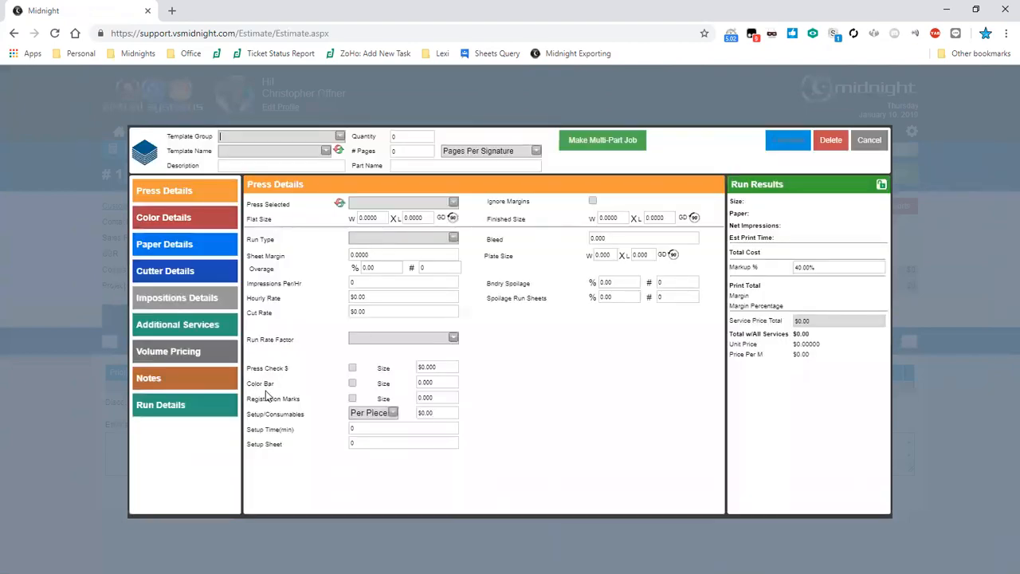
# Enter "6x9 Postcards 4/4 Gloss" as the print product's description.
pyautogui.click(340, 168)
pyautogui.hotkey('ctrl', '+')
pyautogui.hotkey('ctrl', '+')
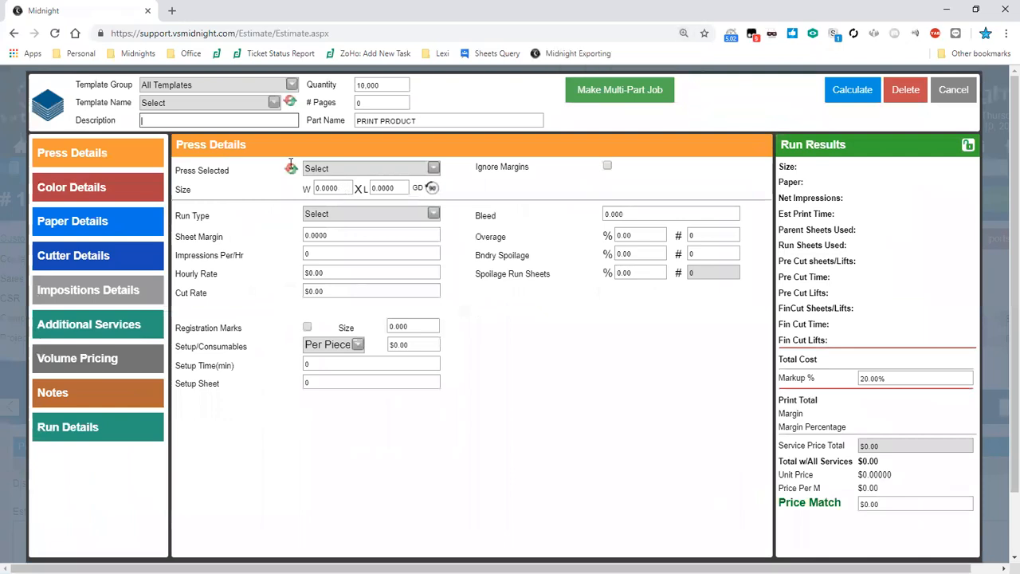
pyautogui.press('BackSpace')
pyautogui.press('BackSpace')
pyautogui.write('6x9 Postcards 4/4 Gloss')
pyautogui.click(495, 205)
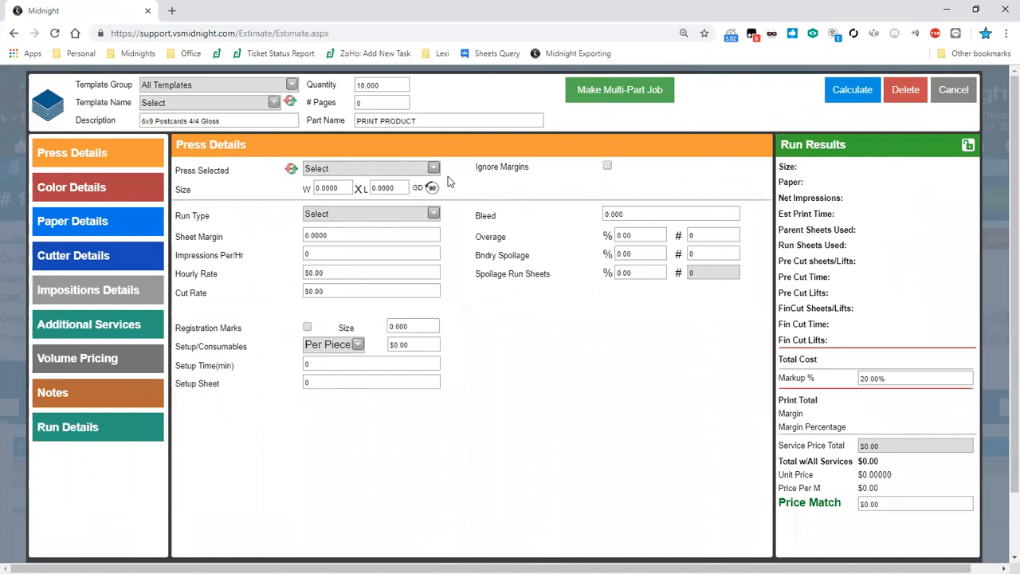
# Set the postcard size to 6 wide by 9 long in the press details.
pyautogui.click(349, 187)
pyautogui.write('6')
pyautogui.press('Tab')
pyautogui.write('9')
# Try the Heidelberg SM 102 28 x 40 4C press and review its press and color details.
pyautogui.click(435, 168)
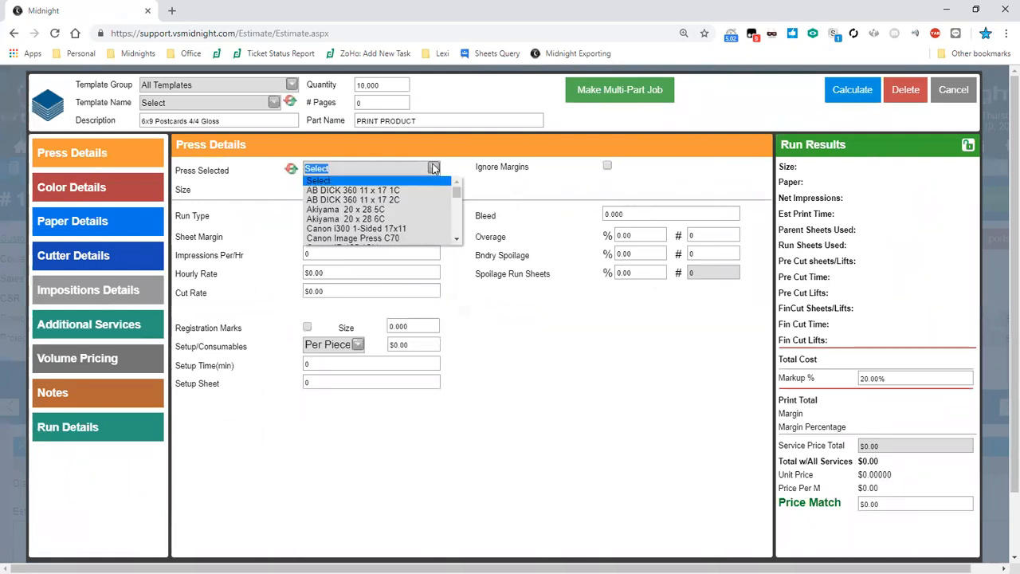
pyautogui.moveTo(457, 195); pyautogui.dragTo(468, 208)
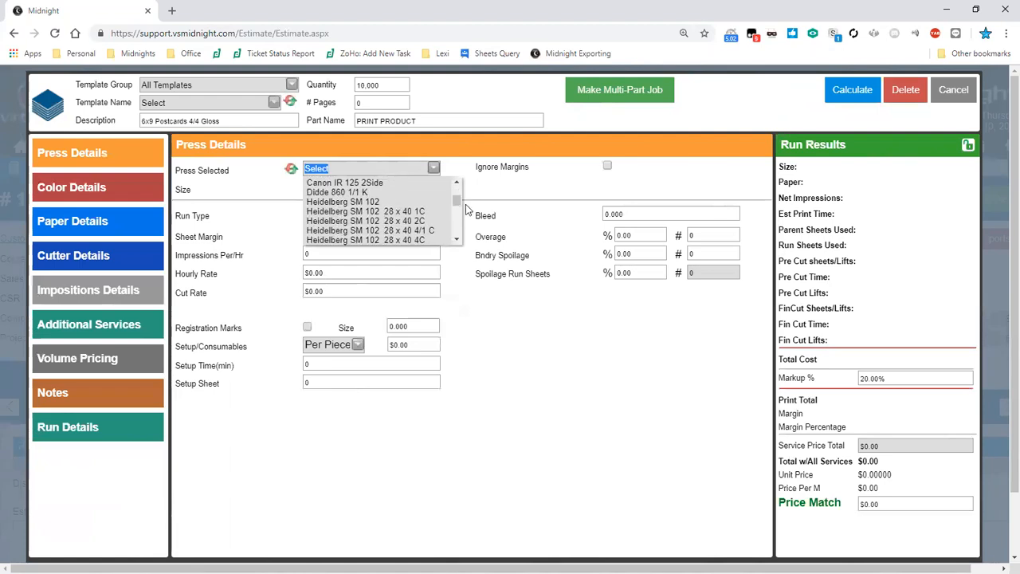
pyautogui.scroll(-1, 439, 223)
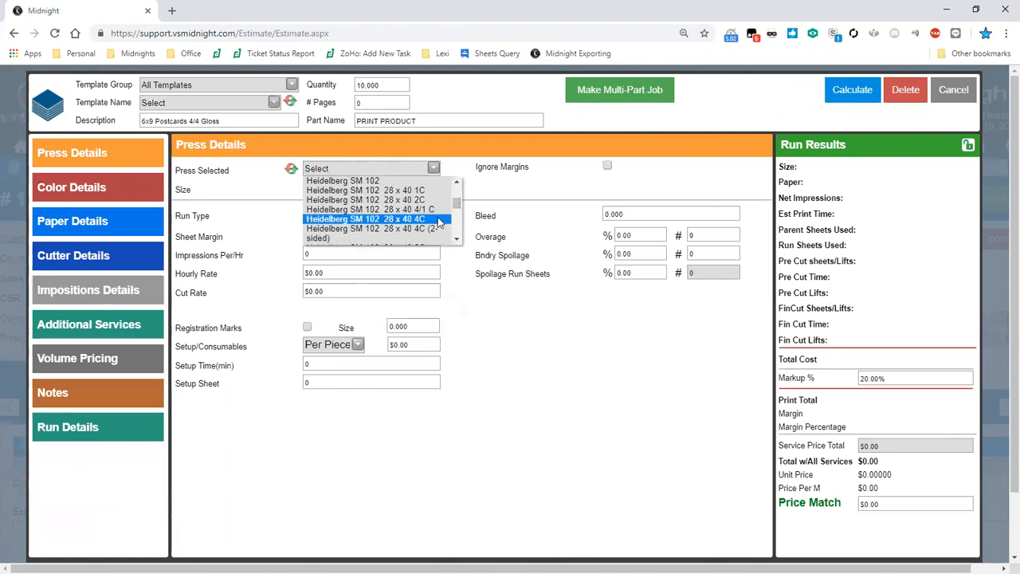
pyautogui.click(439, 222)
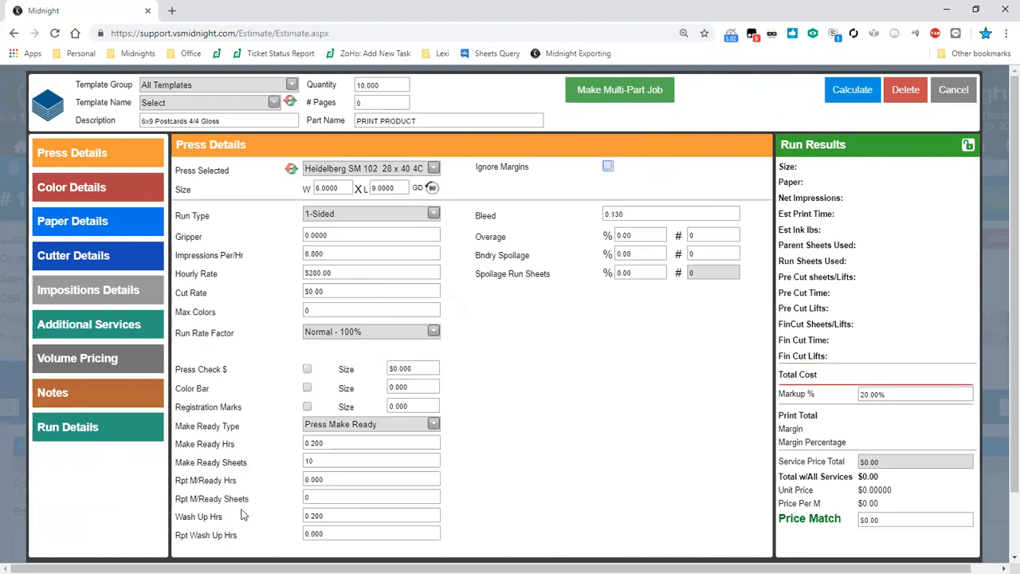
pyautogui.scroll(-1, 292, 475)
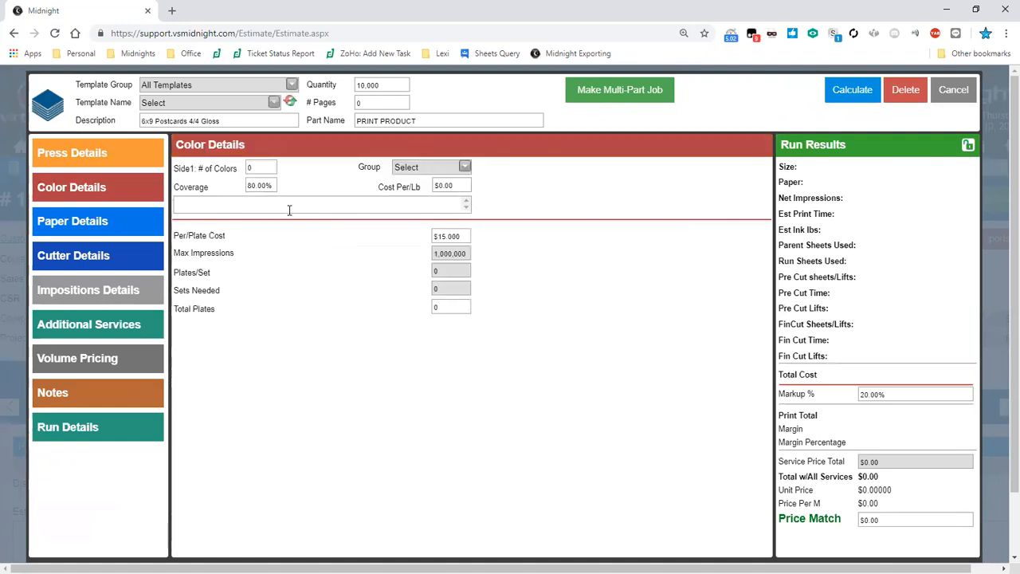
pyautogui.scroll(1, 414, 175)
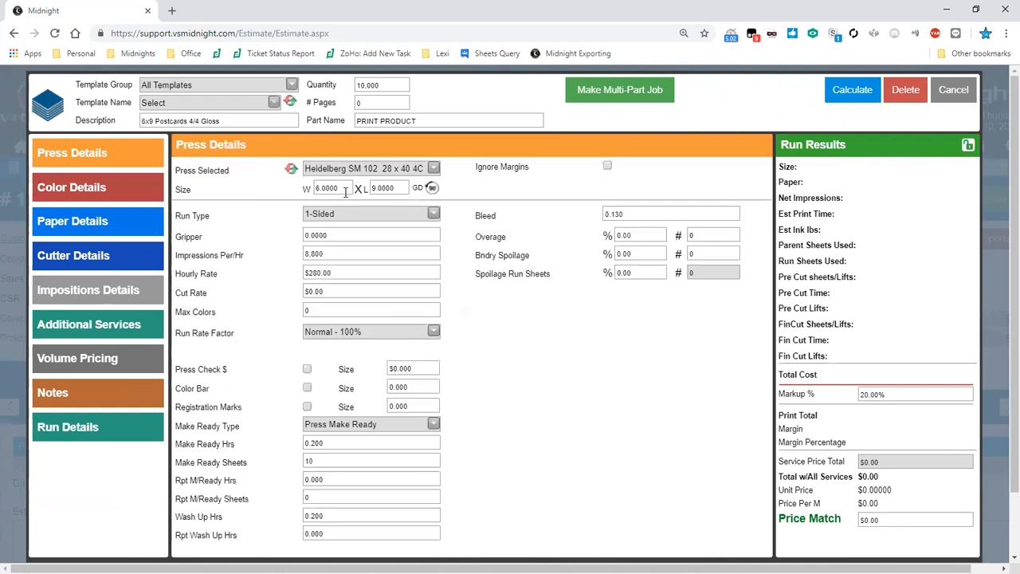
# Try the Didde 860 1/1 K as the selected press to compare its press details.
pyautogui.click(433, 169)
pyautogui.scroll(2, 437, 217)
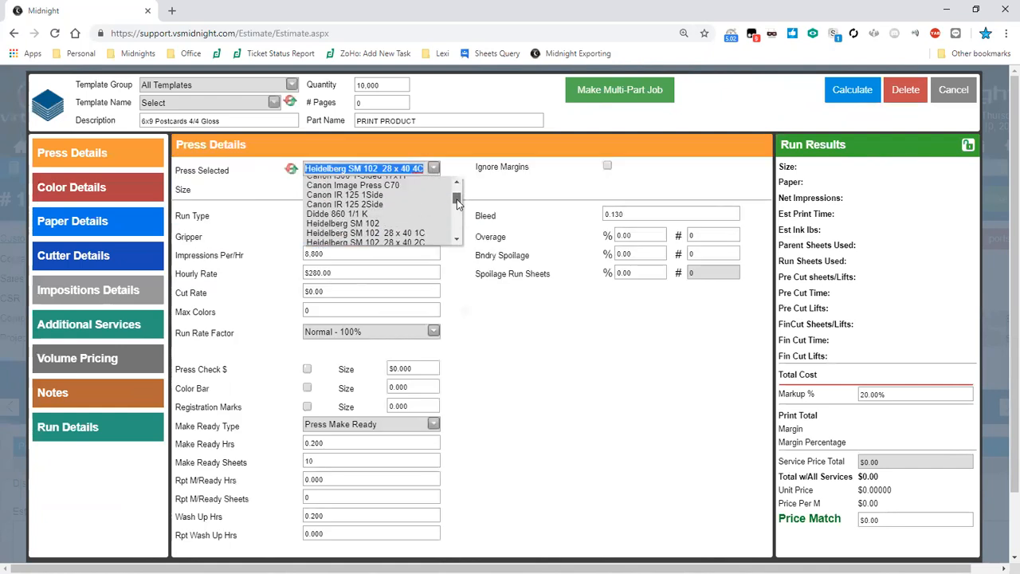
pyautogui.click(437, 215)
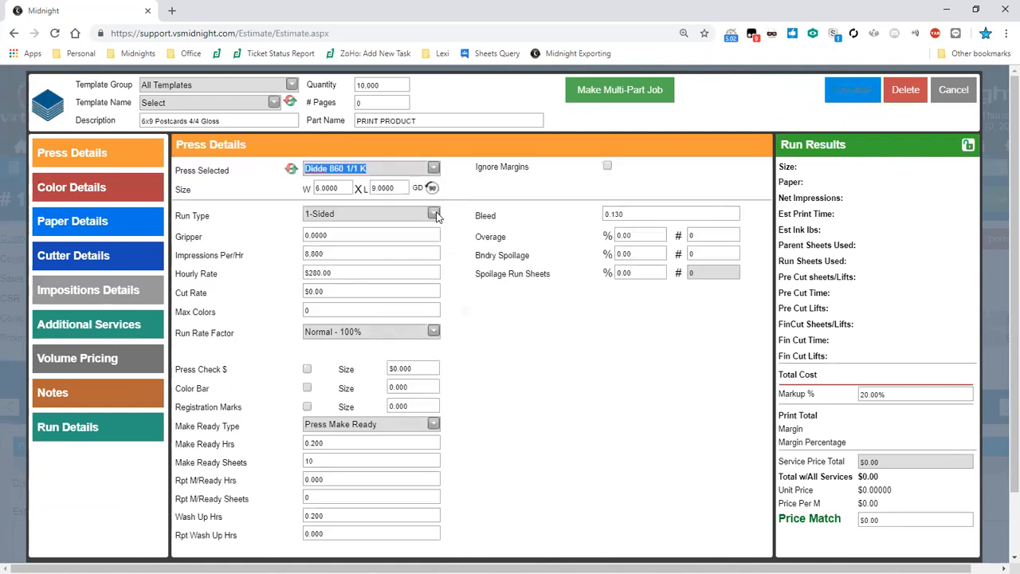
# Select the Canon IR 125 1Side press and check its Side 1 click rate options.
pyautogui.click(434, 170)
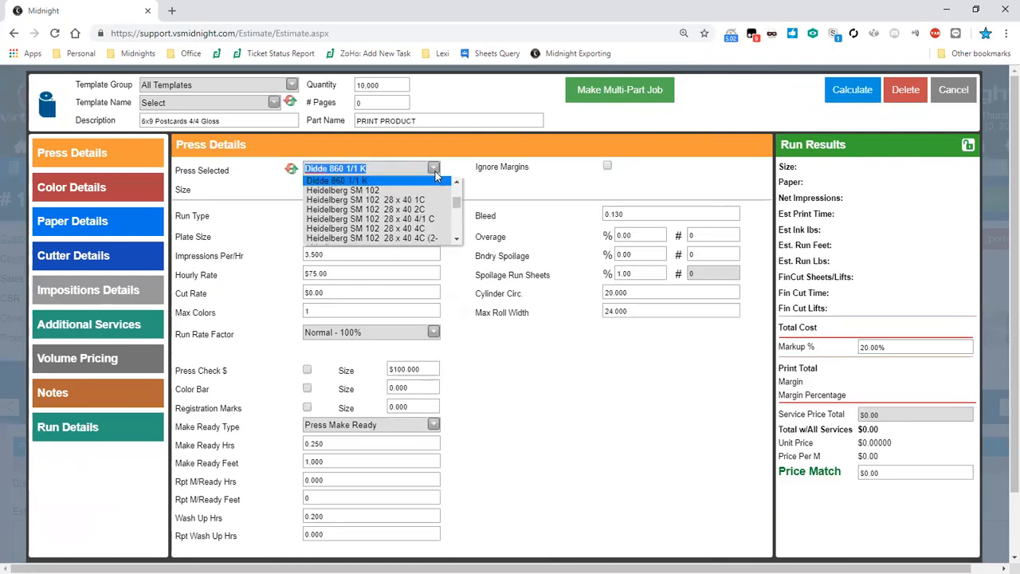
pyautogui.scroll(2, 429, 193)
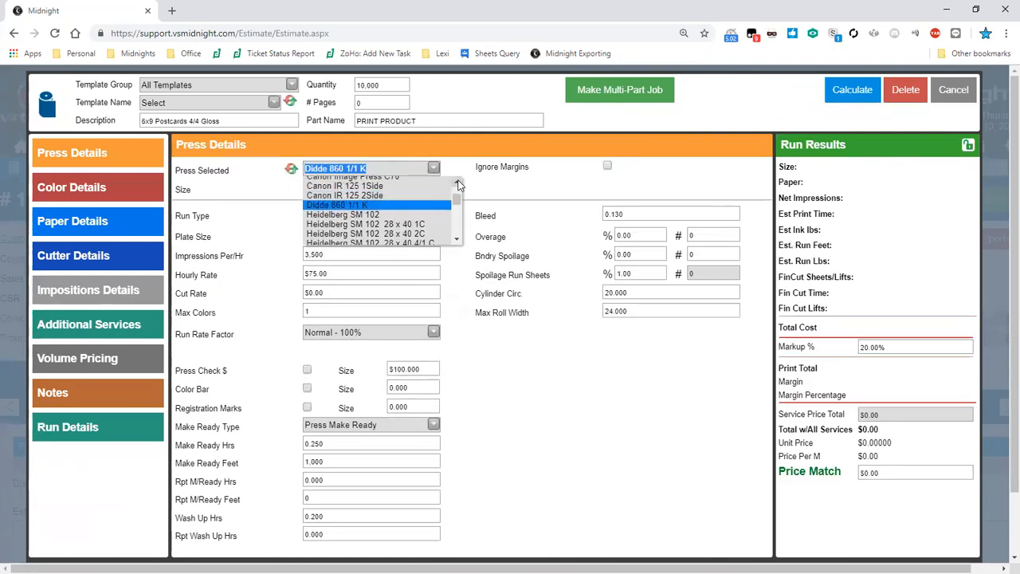
pyautogui.click(429, 188)
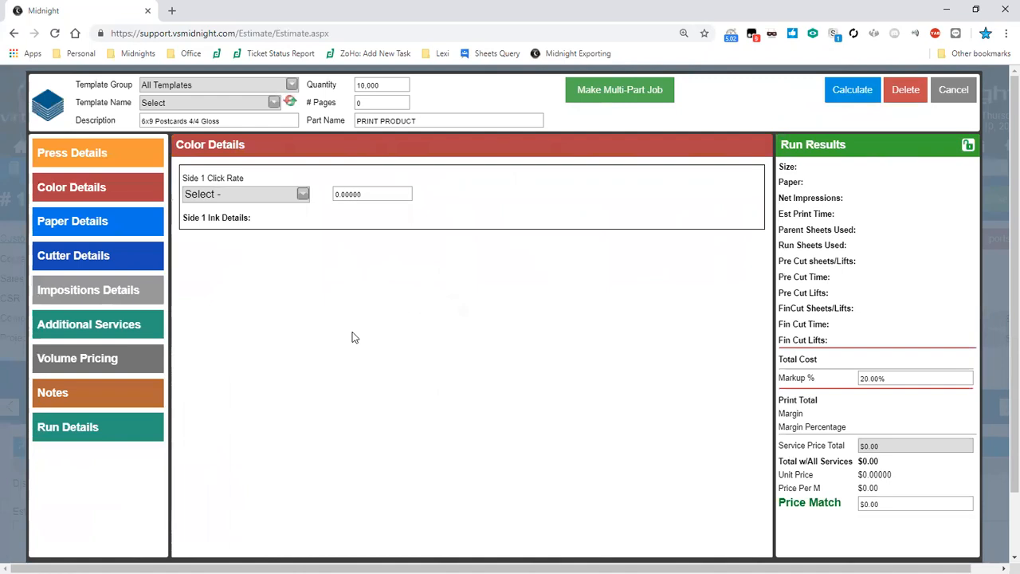
pyautogui.press('Tab')
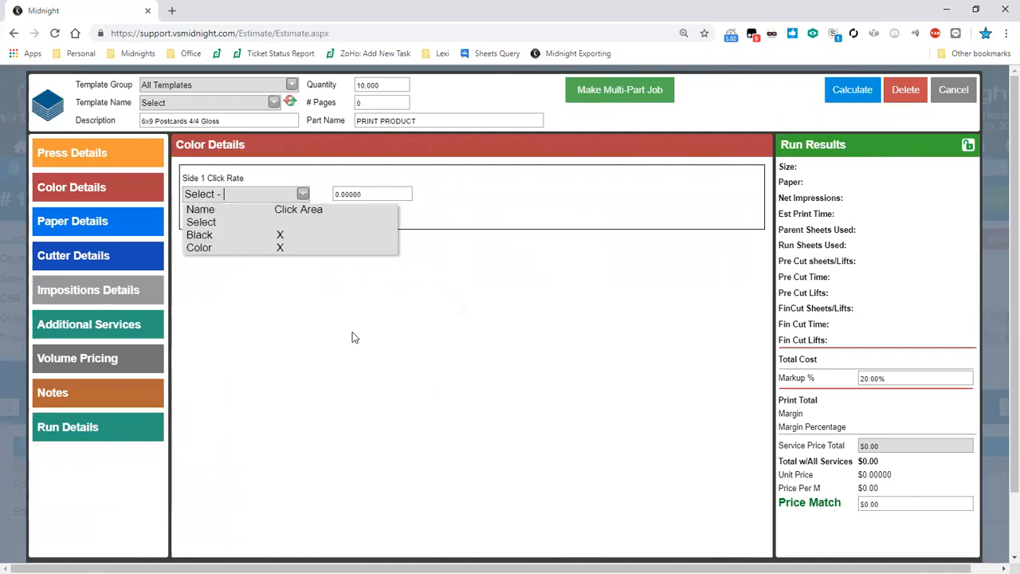
pyautogui.click(352, 338)
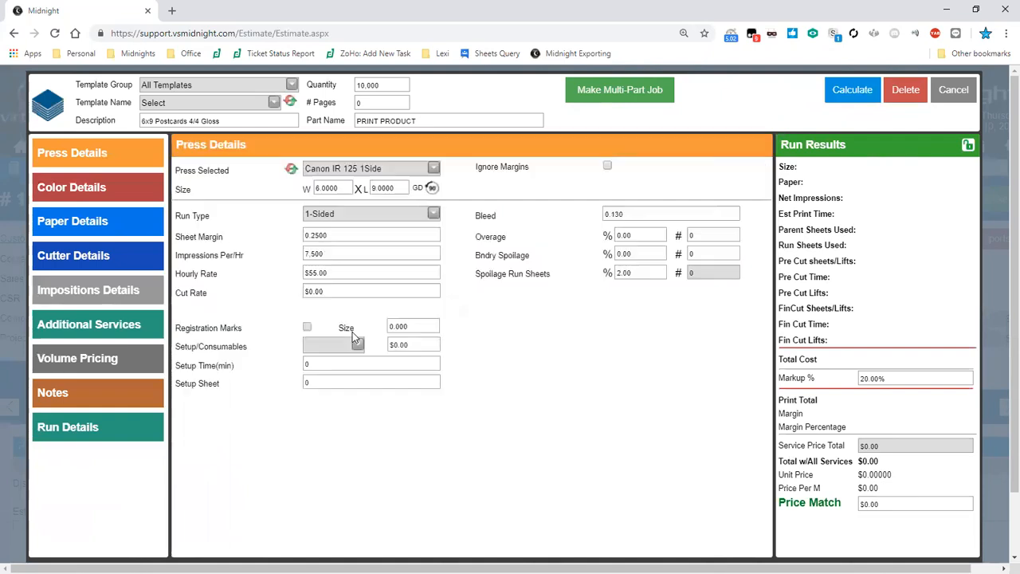
# Set the Run Type to 2-Sided and review the press's sheet margin, impressions per hour and hourly rate.
pyautogui.click(430, 215)
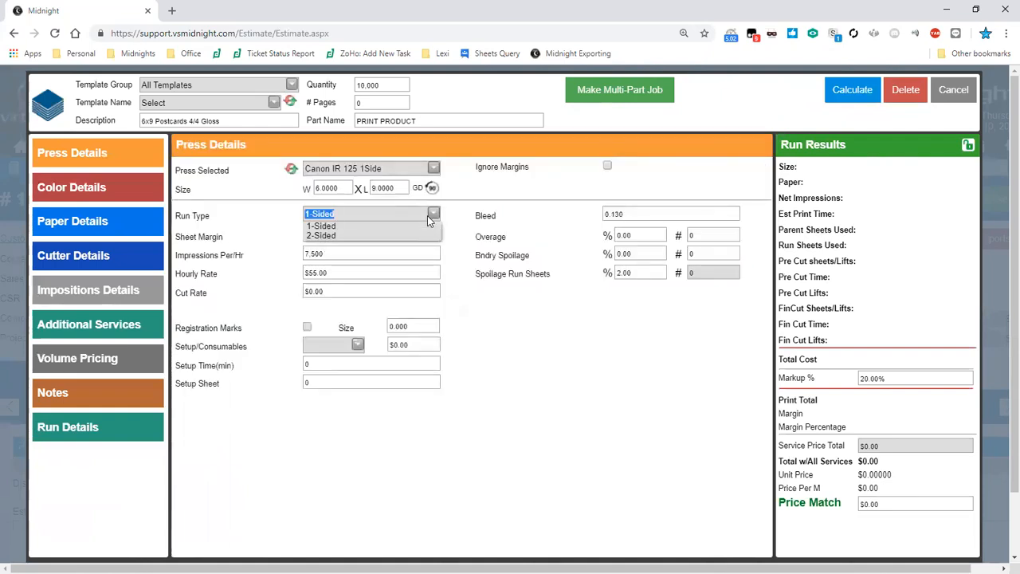
pyautogui.click(377, 237)
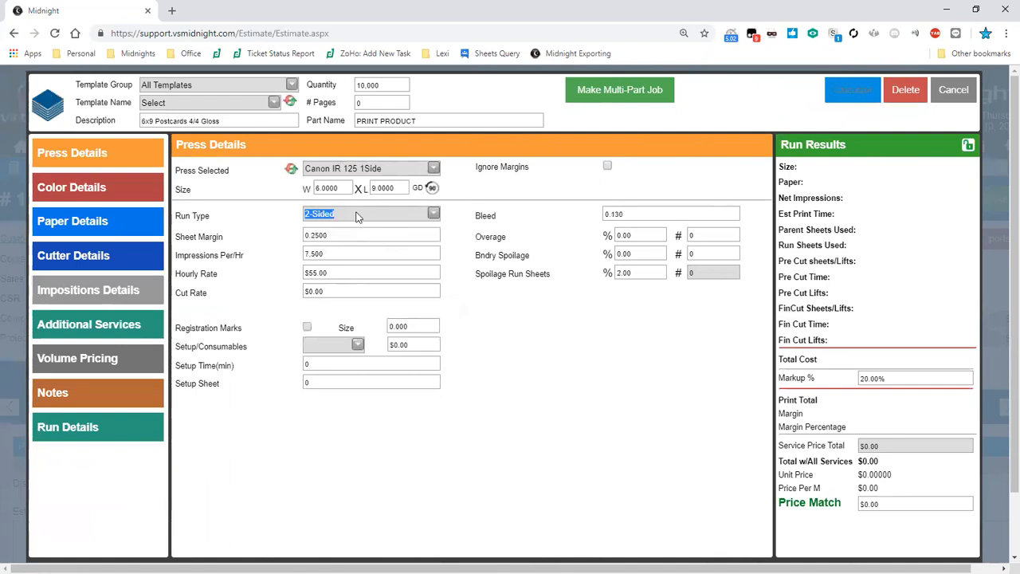
pyautogui.click(307, 235)
pyautogui.click(342, 251)
pyautogui.click(327, 238)
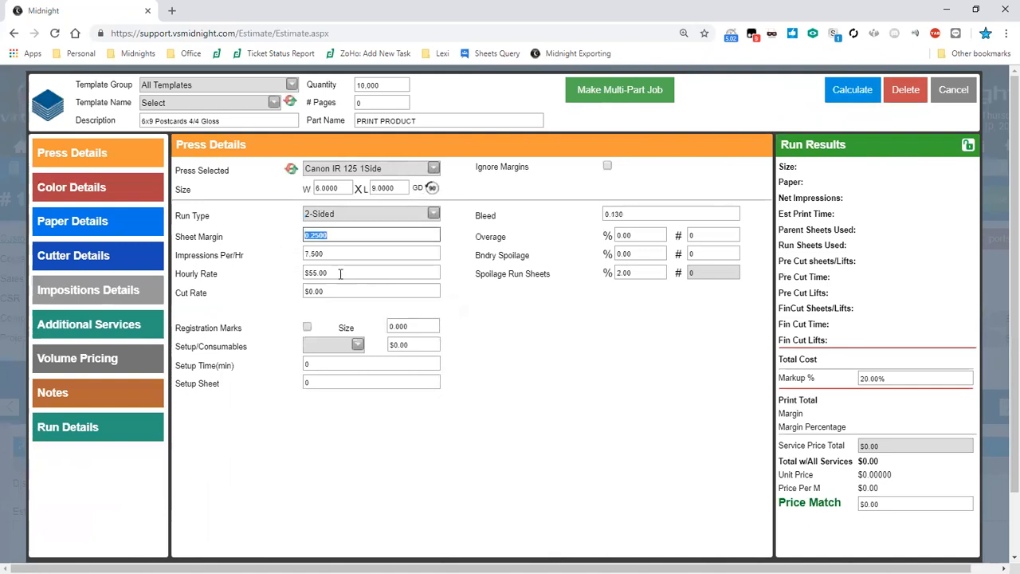
pyautogui.click(341, 275)
pyautogui.click(499, 326)
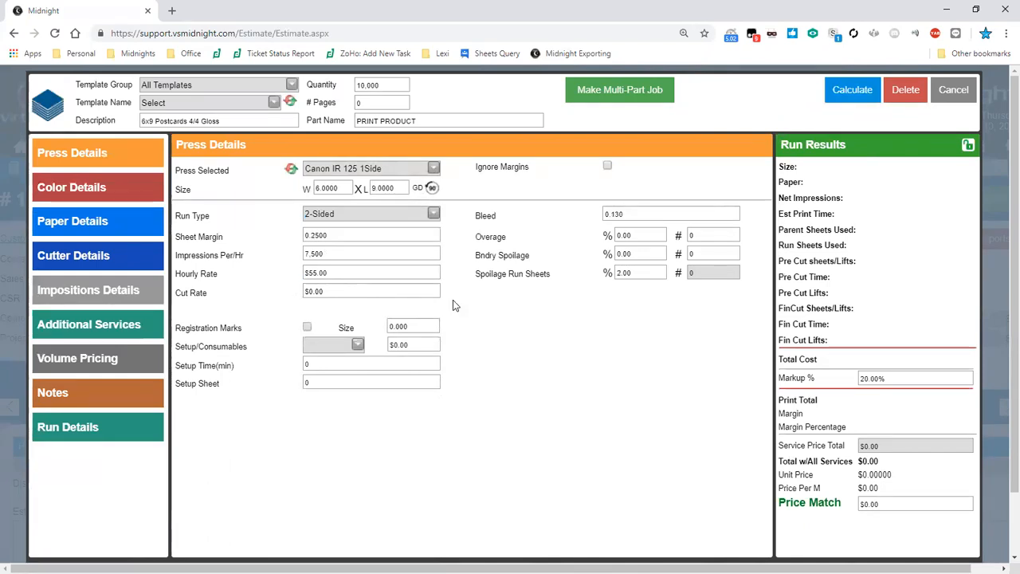
# Set both the Side 1 and Side 2 click rates to Color.
pyautogui.click(306, 196)
pyautogui.click(301, 247)
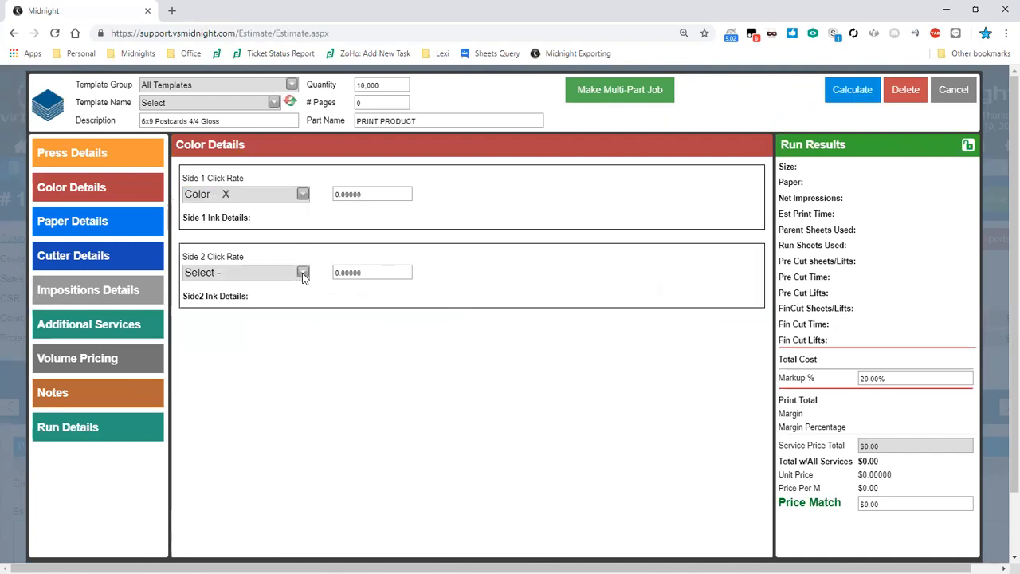
pyautogui.click(302, 273)
pyautogui.click(268, 325)
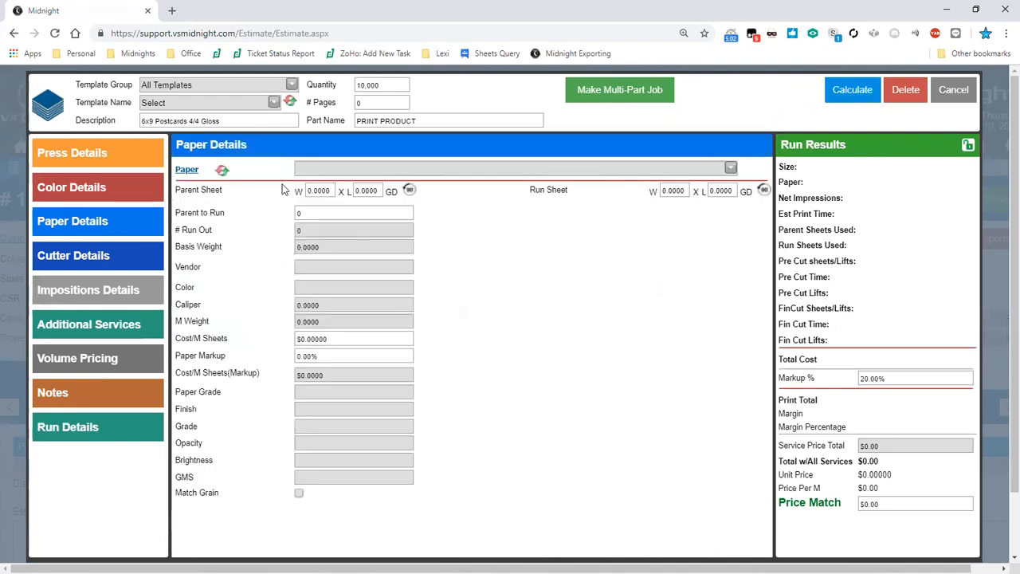
# Search the paper list for 22x17 and choose the 80# Husky Opaque Offset 22x17 stock.
pyautogui.click(730, 169)
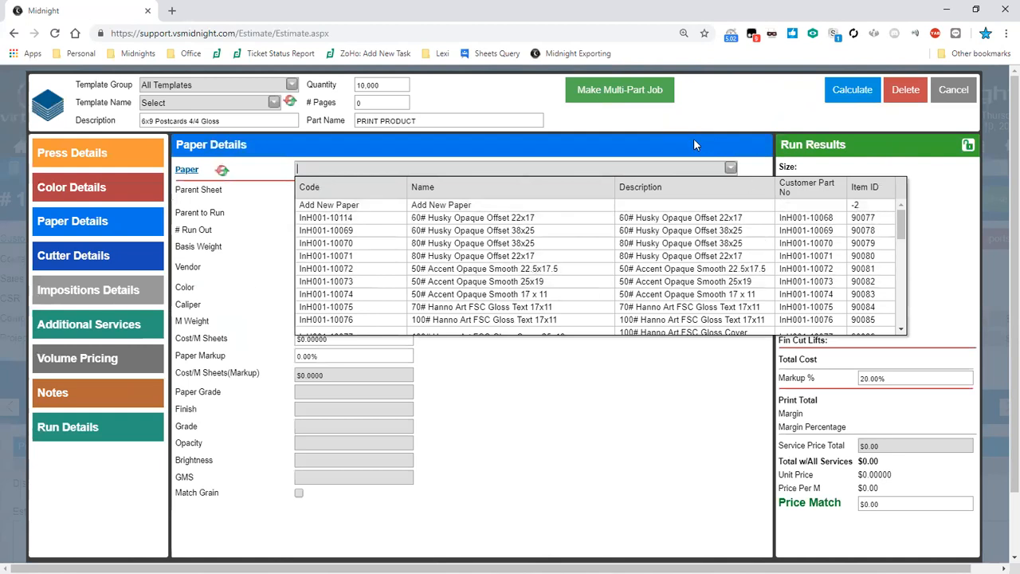
pyautogui.click(676, 153)
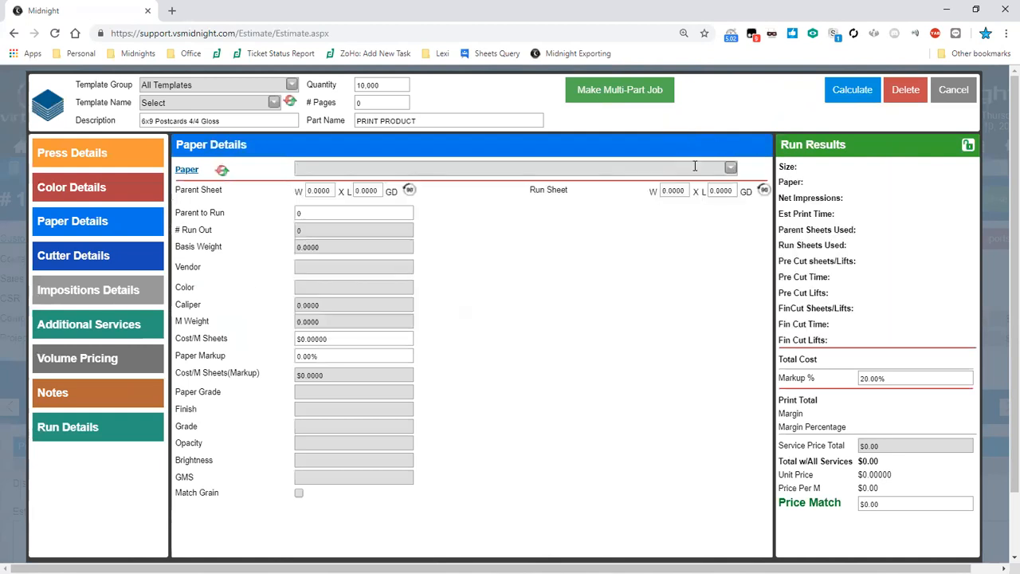
pyautogui.click(695, 166)
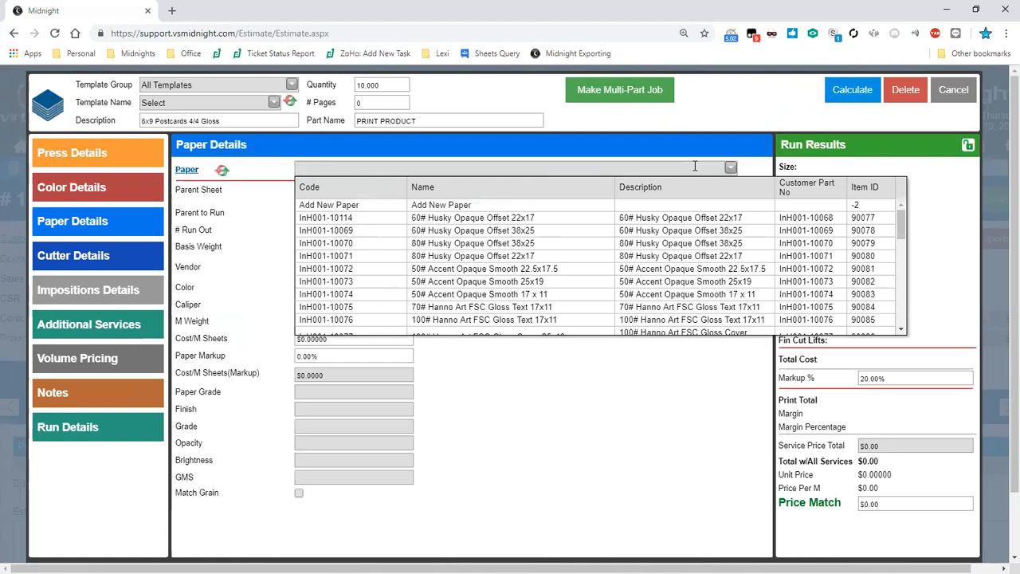
pyautogui.write('22x17')
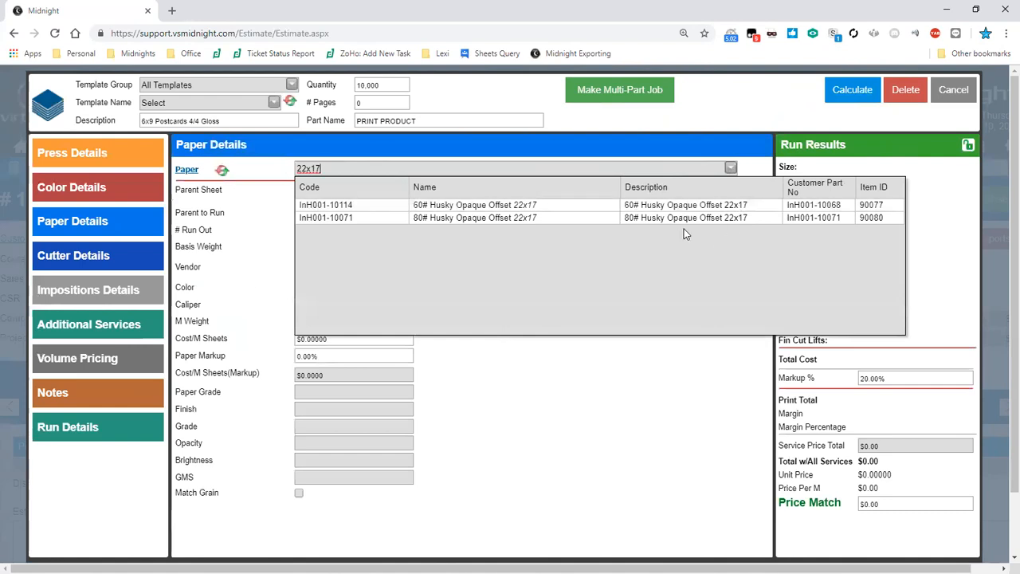
pyautogui.click(657, 223)
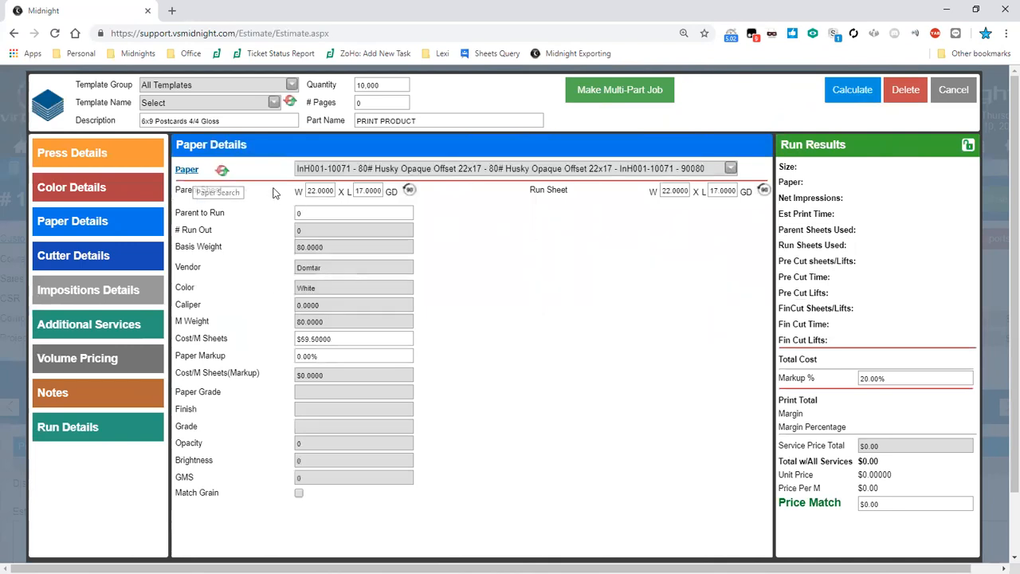
# Open the Paper Search and filter the papers by the GRANITE color.
pyautogui.click(187, 169)
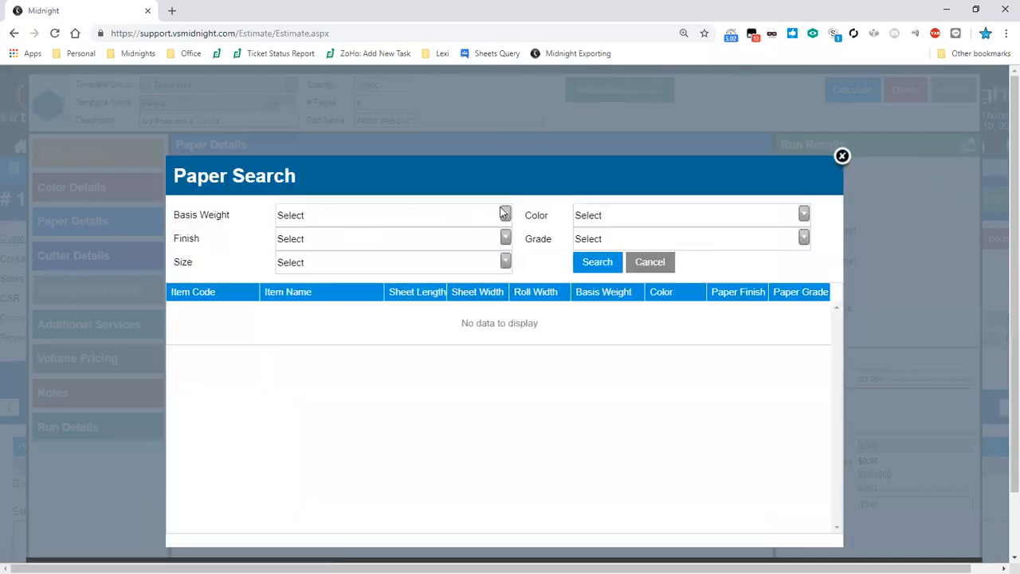
pyautogui.click(804, 215)
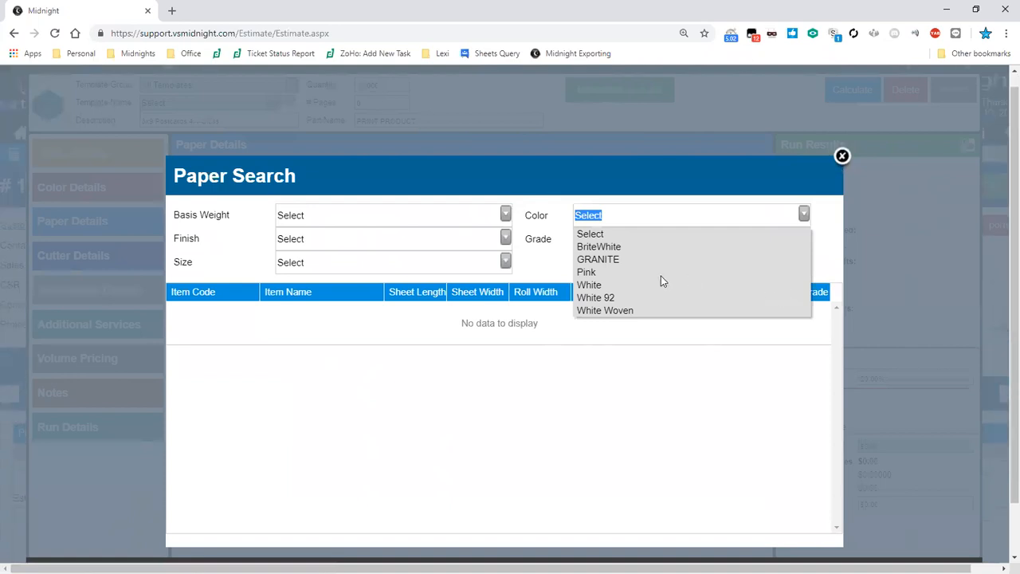
pyautogui.click(605, 261)
pyautogui.click(604, 265)
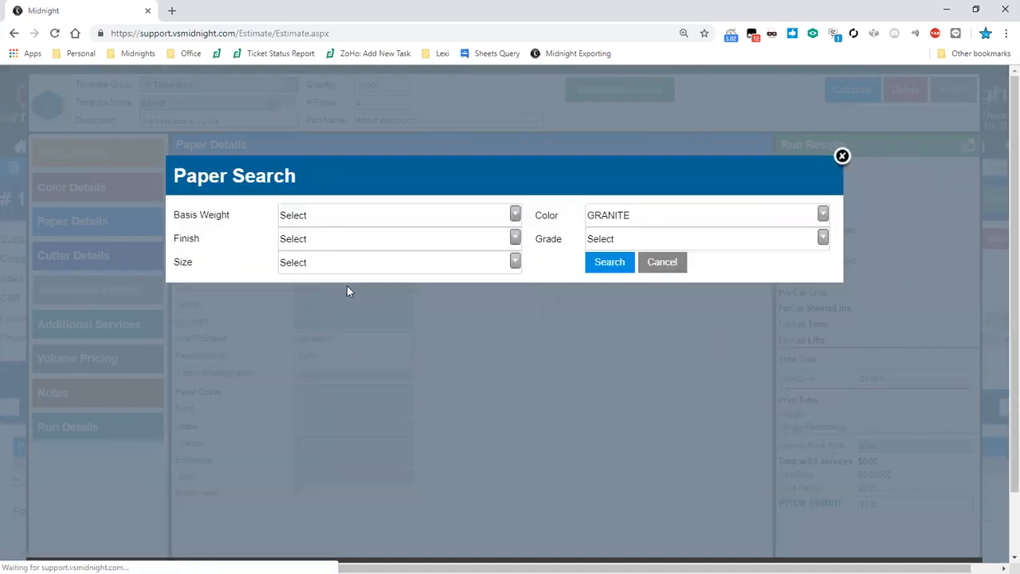
# Examine the Size, Basis Weight and Finish filter options in the Paper Search.
pyautogui.click(506, 262)
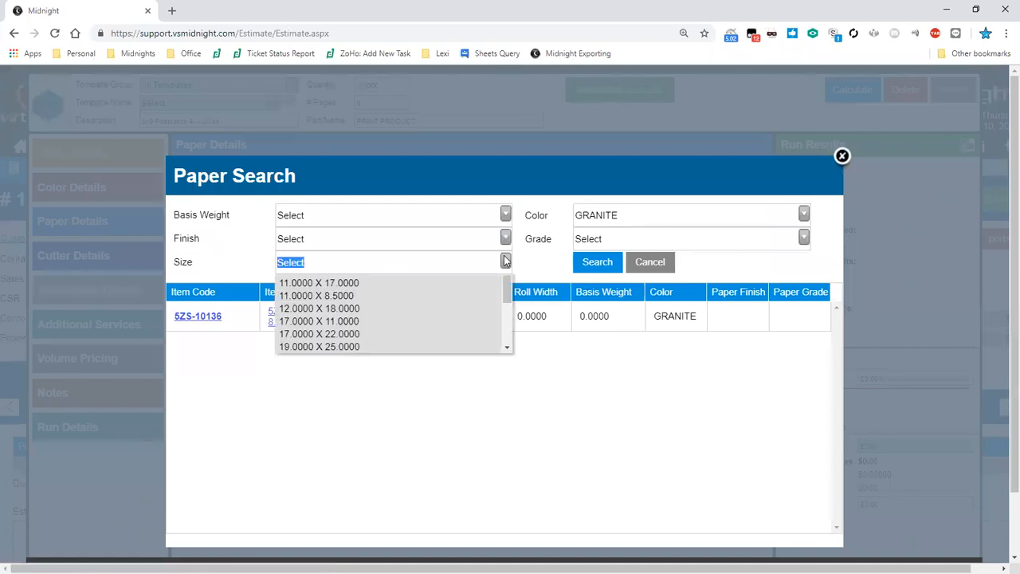
pyautogui.click(504, 263)
pyautogui.click(505, 215)
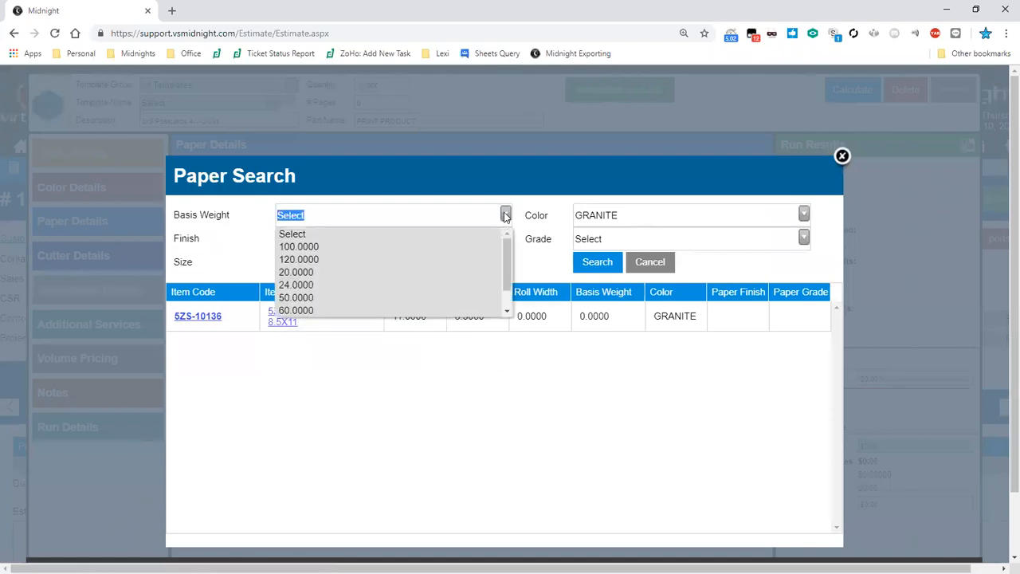
pyautogui.click(506, 215)
pyautogui.click(505, 238)
pyautogui.click(505, 238)
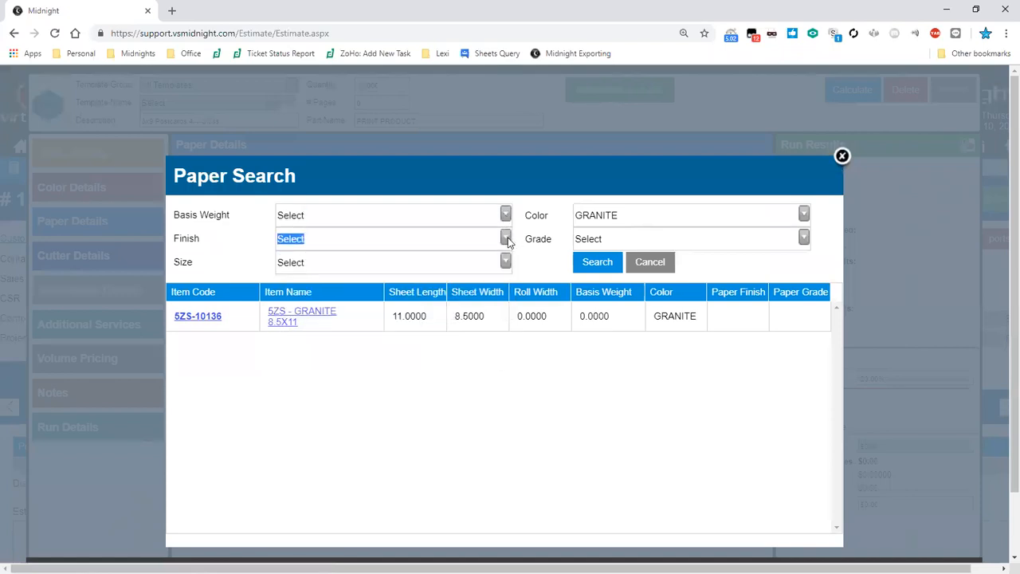
# Check the Grade filter and choose the 5ZS - GRANITE 8.5X11 paper from the Paper Search.
pyautogui.click(797, 238)
pyautogui.click(797, 238)
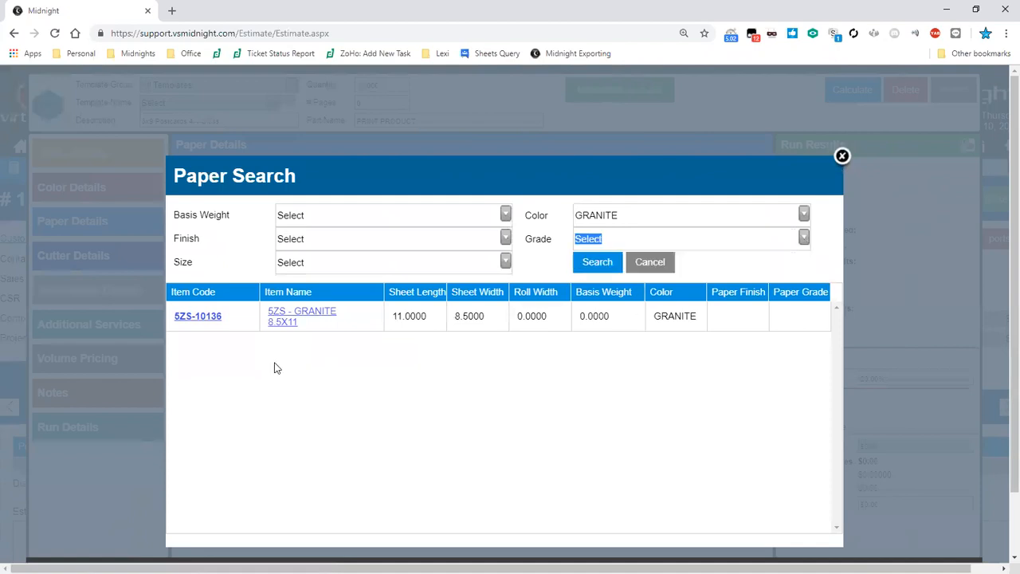
pyautogui.press('Tab')
pyautogui.press('Escape')
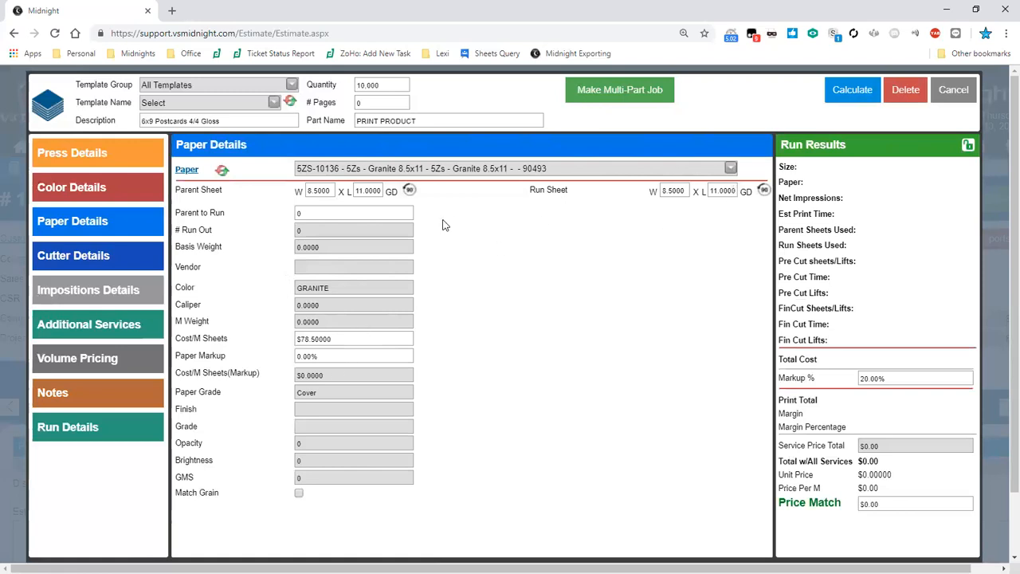
# Examine the Parent Sheet and Run Sheet size fields in the Paper Details.
pyautogui.moveTo(706, 210); pyautogui.dragTo(567, 195)
pyautogui.click(568, 196)
pyautogui.moveTo(180, 189); pyautogui.dragTo(220, 190)
pyautogui.tripleClick(546, 193)
pyautogui.click(573, 199)
pyautogui.moveTo(529, 190); pyautogui.dragTo(569, 191)
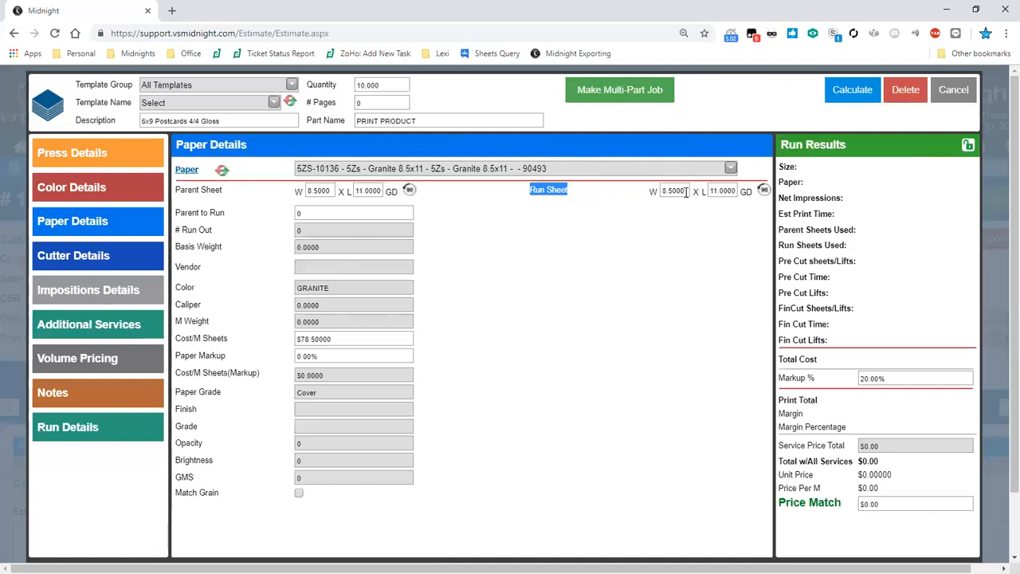
pyautogui.click(695, 220)
# Choose the 100# House Gloss Cover 11x17 stock as the paper.
pyautogui.click(731, 170)
pyautogui.scroll(1, 474, 183)
pyautogui.click(474, 209)
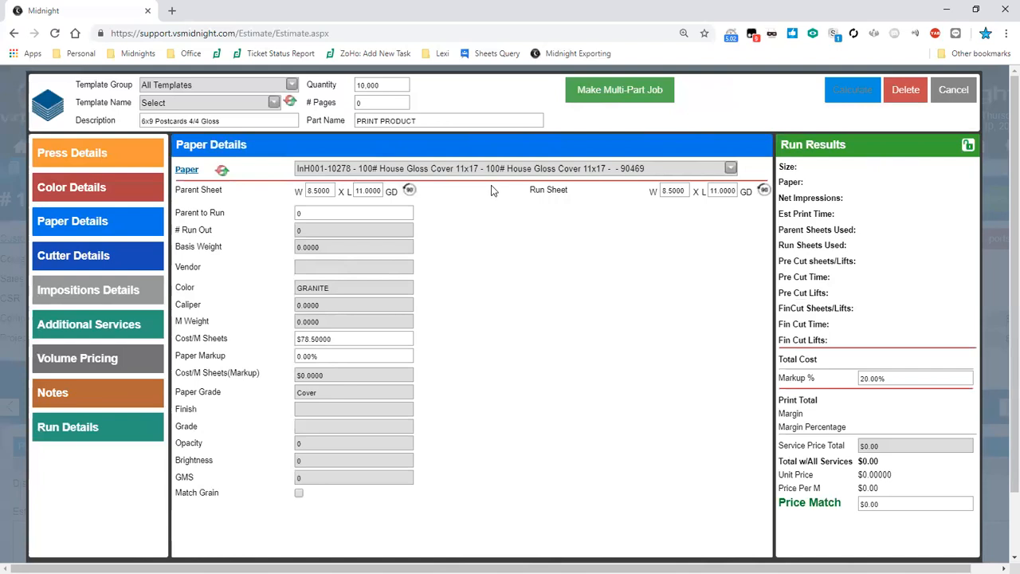
# Set the Run Sheet width to 8.5 and calculate the print run.
pyautogui.moveTo(672, 192); pyautogui.dragTo(654, 197)
pyautogui.write('8.5')
pyautogui.click(689, 228)
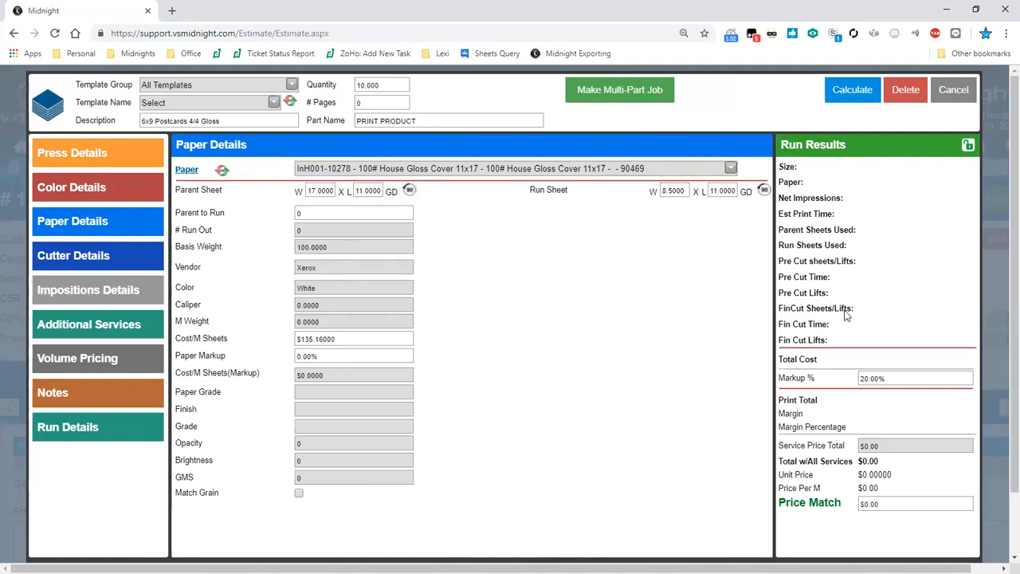
pyautogui.click(869, 92)
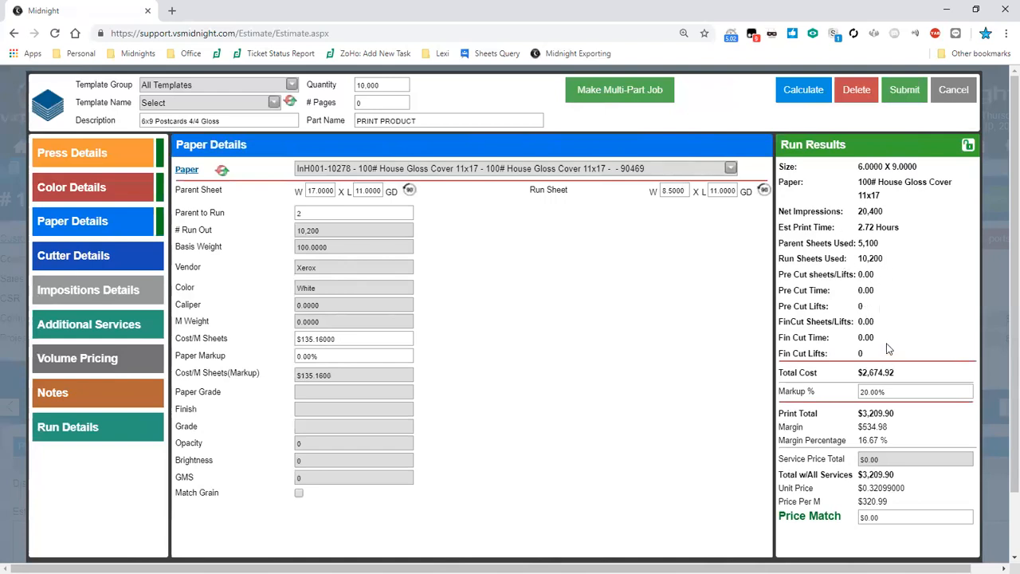
# Examine the parent sheets used, run sheets used and total cost in the Run Results, and open the Run Details.
pyautogui.moveTo(909, 221); pyautogui.dragTo(800, 228)
pyautogui.click(811, 229)
pyautogui.moveTo(780, 246); pyautogui.dragTo(889, 249)
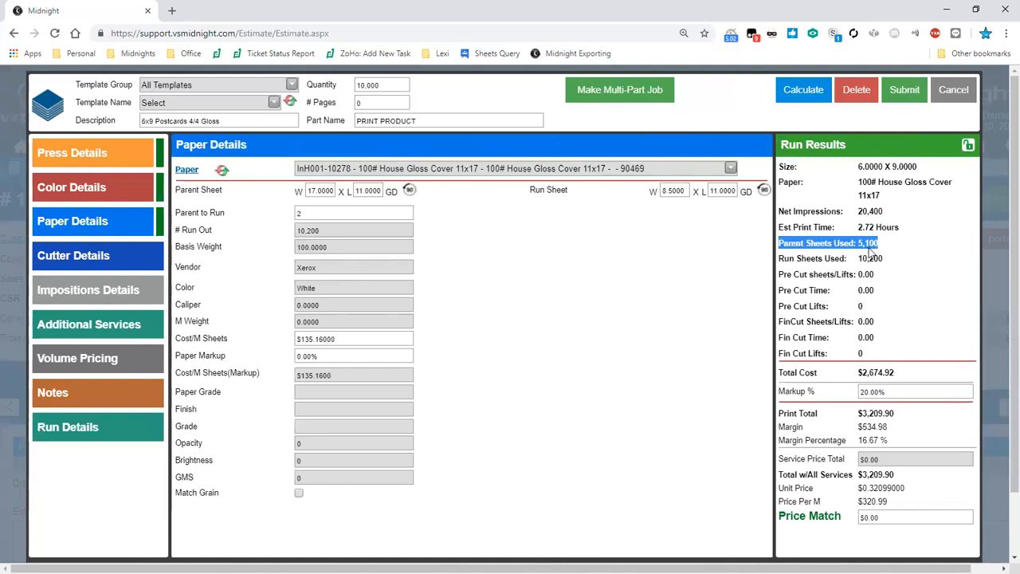
pyautogui.click(860, 253)
pyautogui.moveTo(860, 247)
pyautogui.mouseDown()
pyautogui.moveTo(878, 248)
pyautogui.moveTo(860, 266)
pyautogui.mouseUp()
pyautogui.click(863, 267)
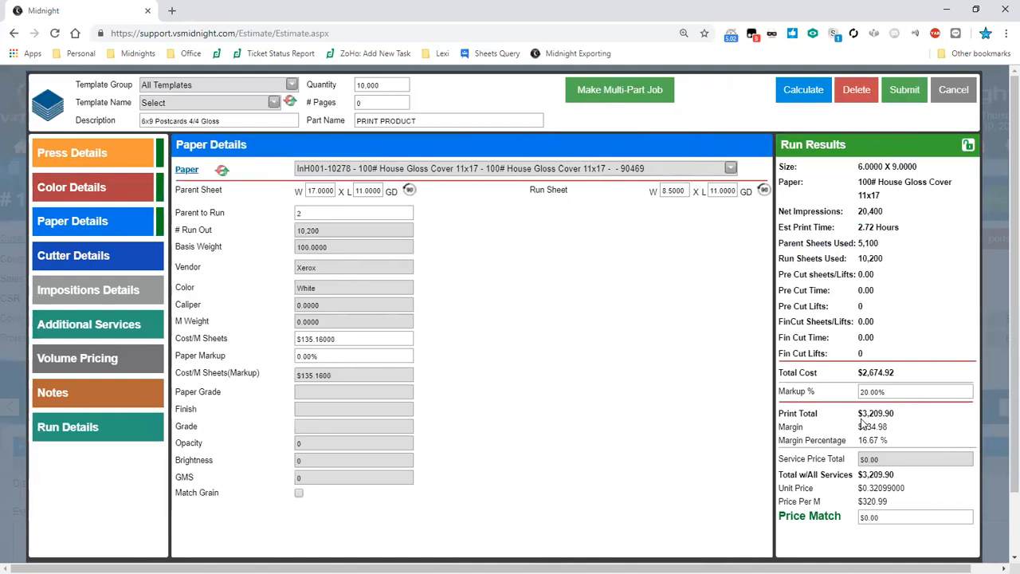
pyautogui.doubleClick(909, 372)
pyautogui.click(899, 381)
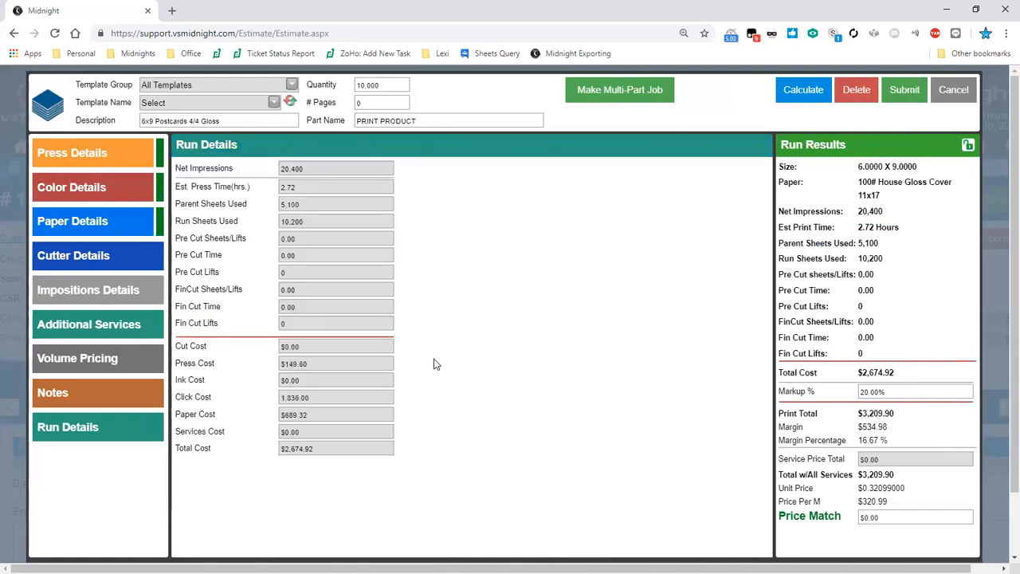
# Examine the press, ink, click, paper, services and total costs in the Run Details.
pyautogui.tripleClick(436, 364)
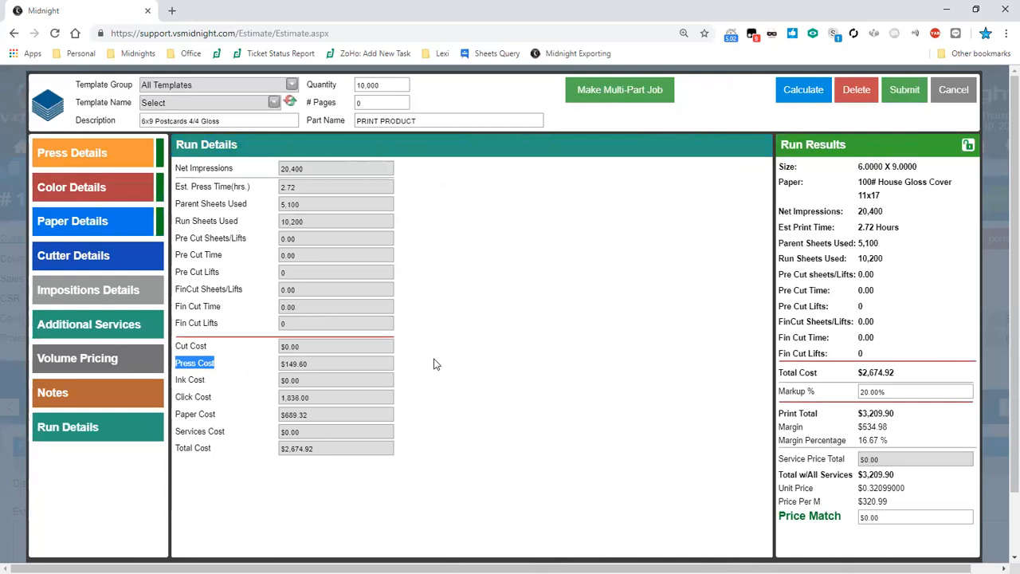
pyautogui.tripleClick(190, 380)
pyautogui.tripleClick(193, 397)
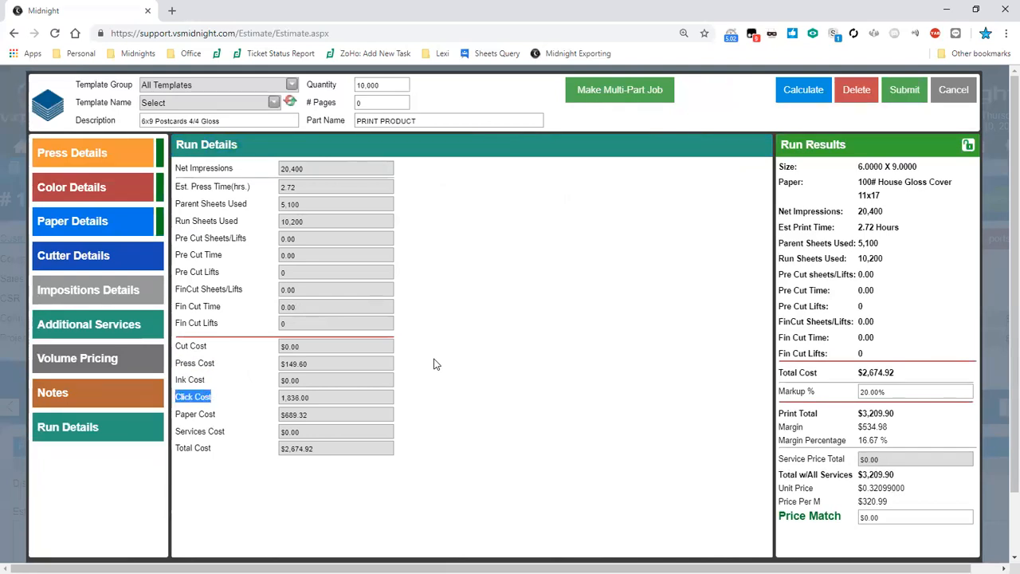
pyautogui.tripleClick(196, 414)
pyautogui.tripleClick(199, 431)
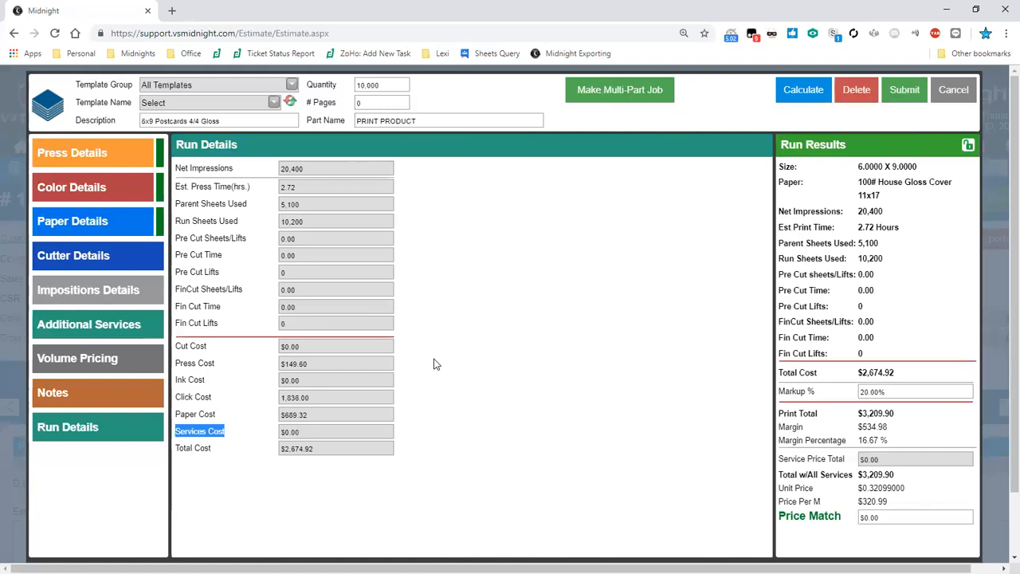
pyautogui.moveTo(335, 447); pyautogui.dragTo(276, 448)
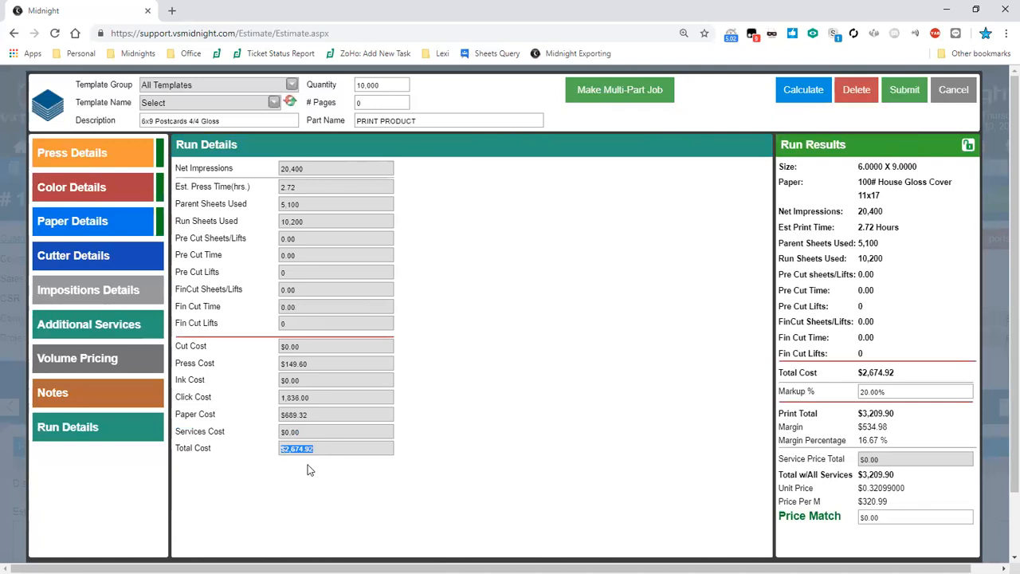
# Examine the markup, print total, service price total, total with all services and unit pricing in the Run Results.
pyautogui.moveTo(888, 399); pyautogui.dragTo(852, 396)
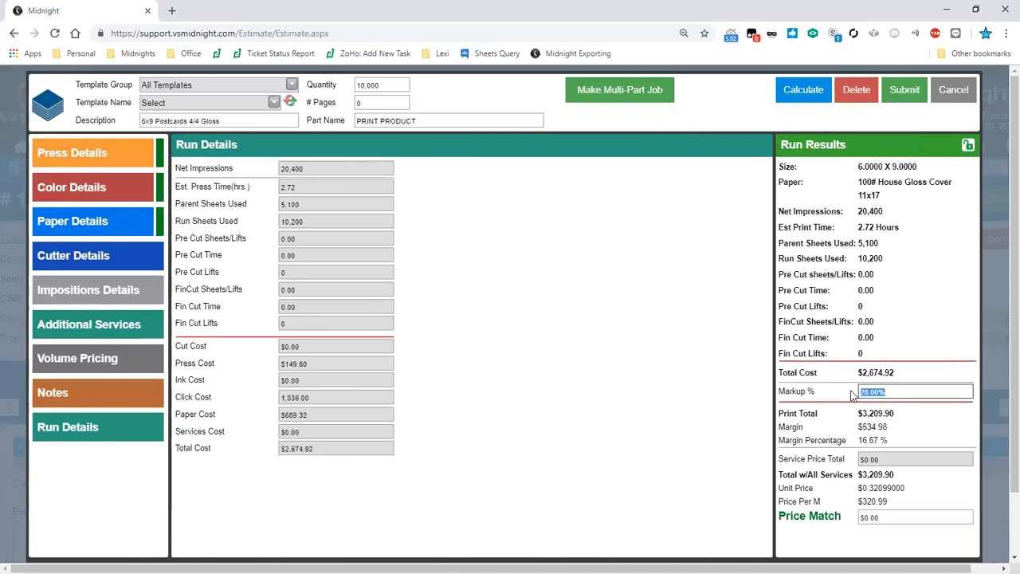
pyautogui.moveTo(904, 416); pyautogui.dragTo(780, 412)
pyautogui.click(782, 413)
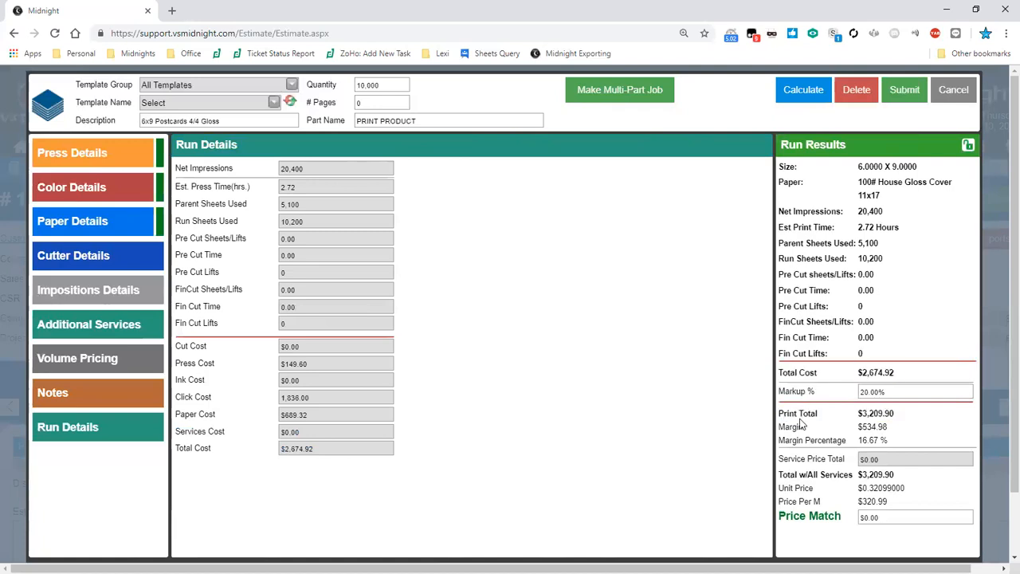
pyautogui.moveTo(895, 458); pyautogui.dragTo(849, 463)
pyautogui.click(894, 424)
pyautogui.moveTo(896, 475); pyautogui.dragTo(861, 477)
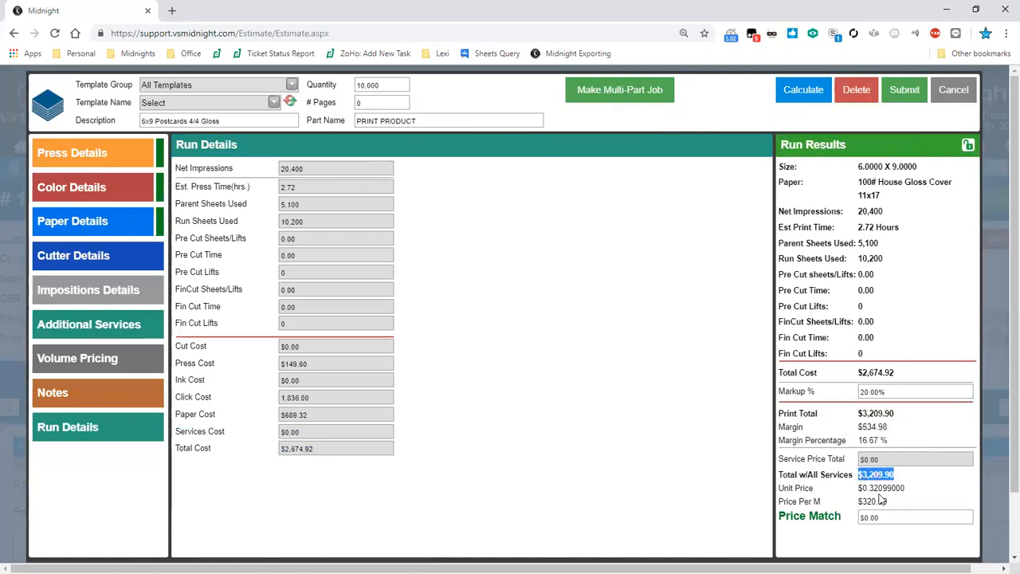
pyautogui.moveTo(918, 494); pyautogui.dragTo(859, 497)
pyautogui.click(861, 497)
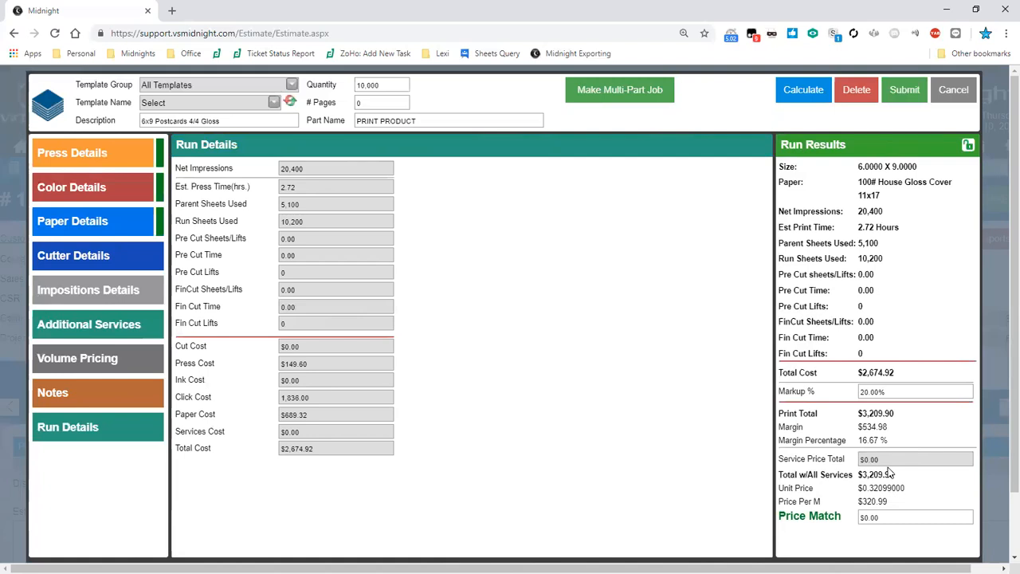
# Examine the Price Match field alongside the total with all services.
pyautogui.click(903, 519)
pyautogui.moveTo(897, 476); pyautogui.dragTo(779, 476)
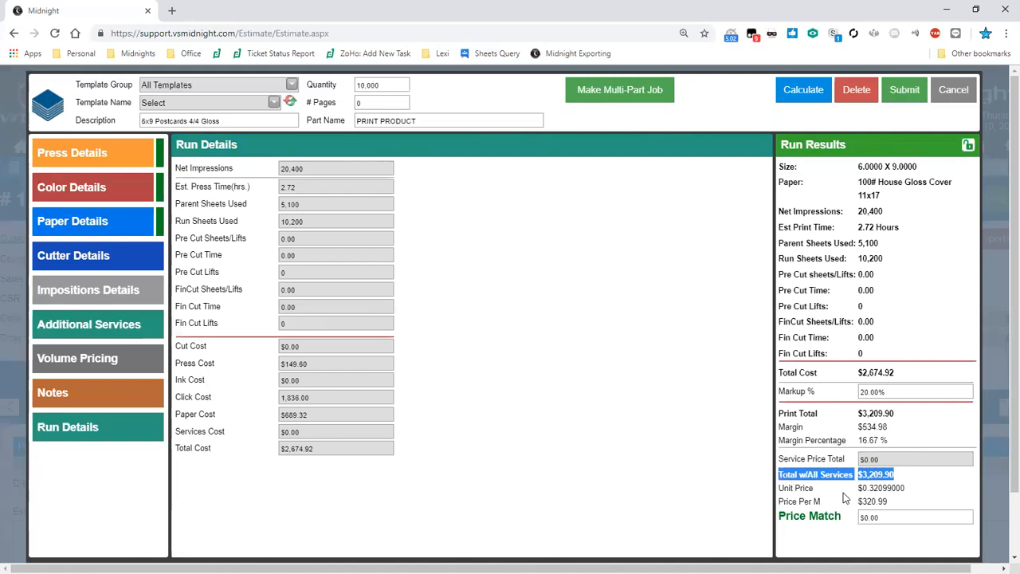
pyautogui.click(913, 527)
pyautogui.click(913, 517)
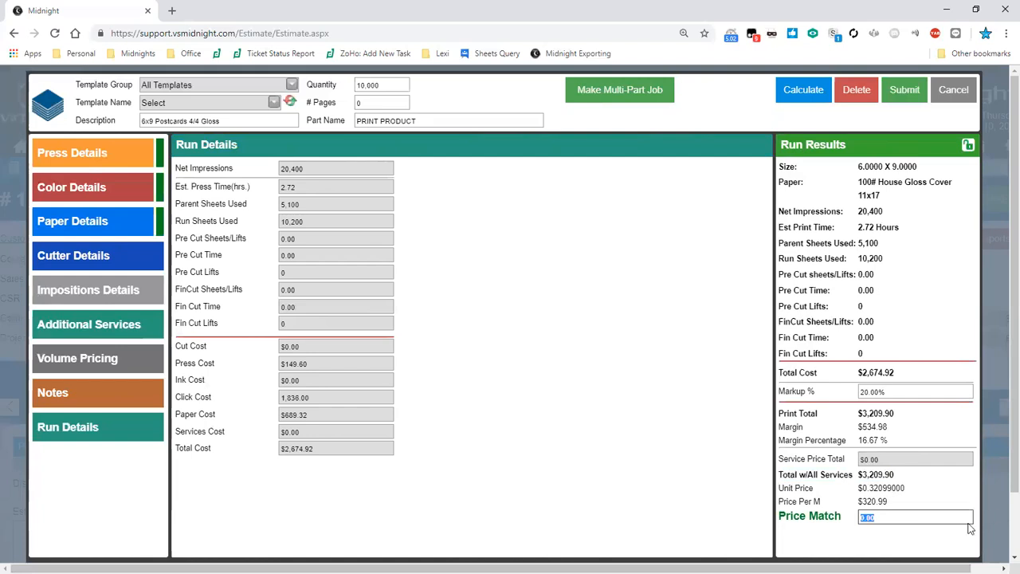
pyautogui.click(881, 510)
# Submit the print calculation to the estimate and check the Print Product line's extended price.
pyautogui.click(913, 93)
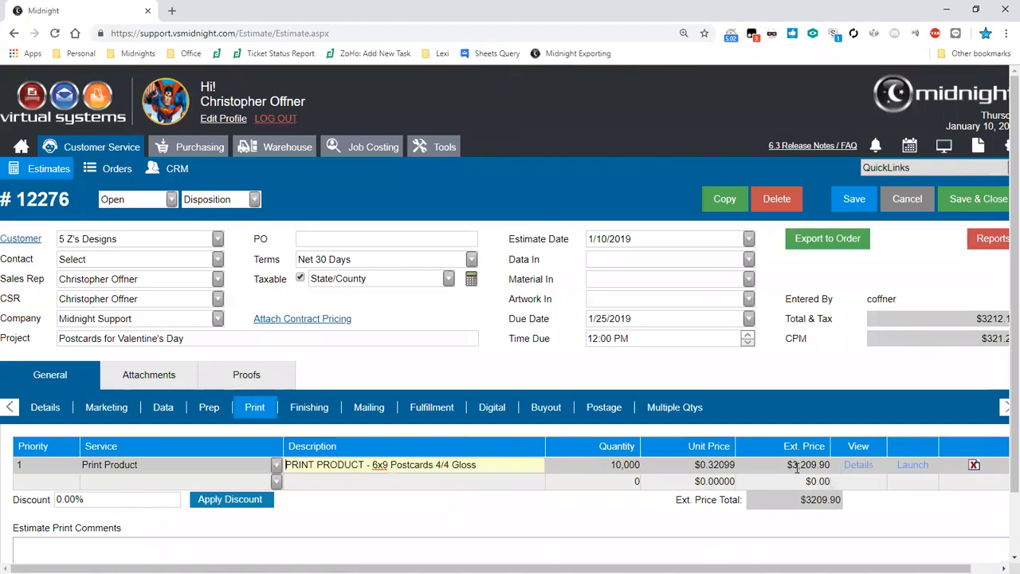
pyautogui.click(791, 465)
pyautogui.moveTo(791, 464); pyautogui.dragTo(821, 467)
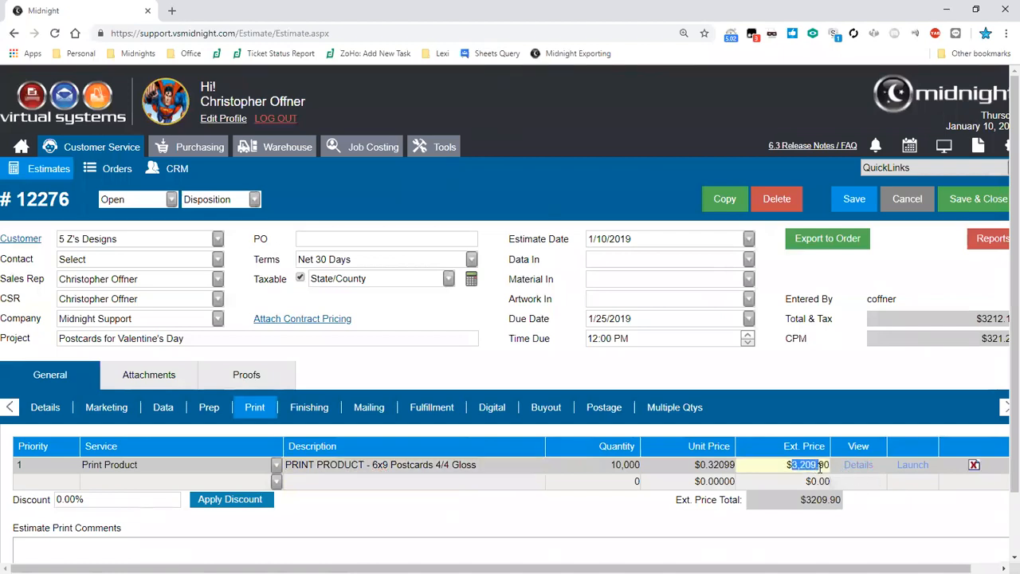
pyautogui.click(818, 426)
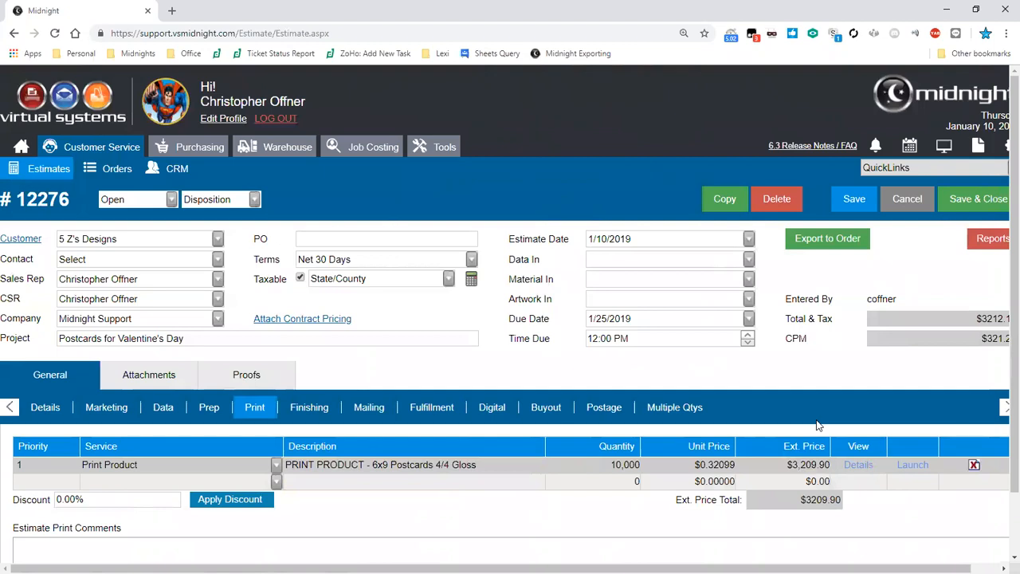
# Relaunch the Print Product line's calculator and change its paper to 100# Sterling Gloss Cover 18x12.
pyautogui.hotkey('ctrl', '-')
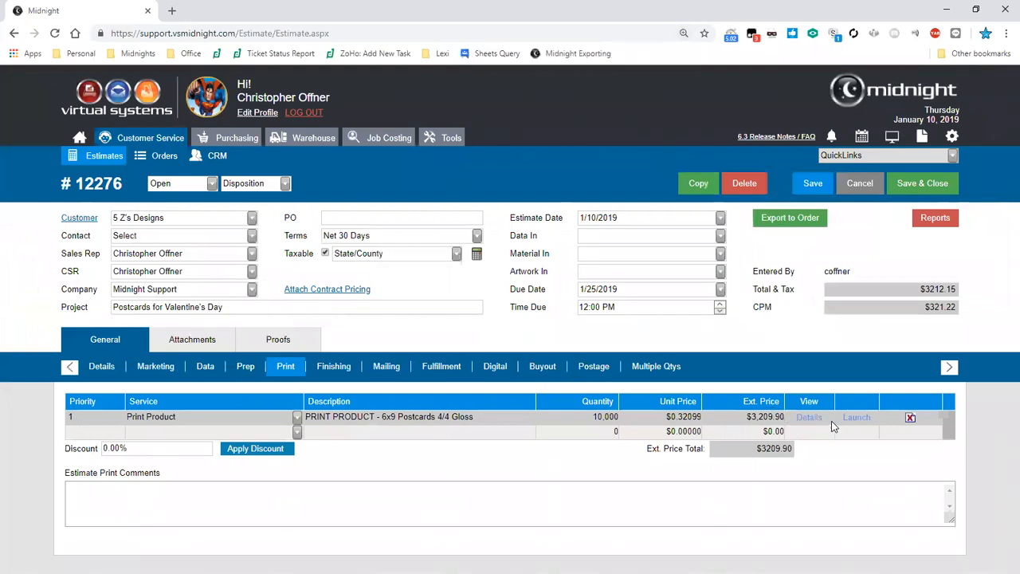
pyautogui.click(853, 423)
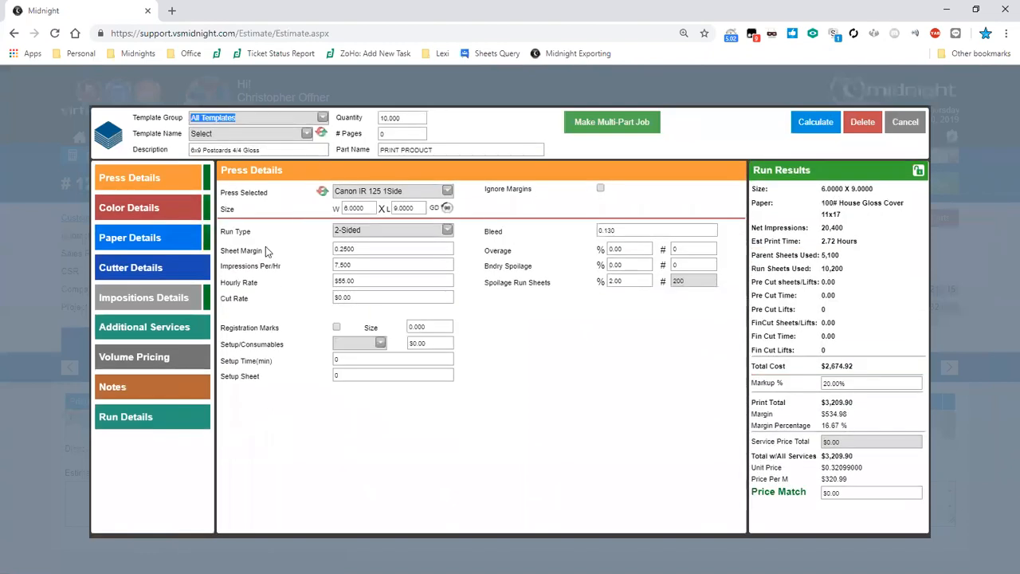
pyautogui.click(129, 238)
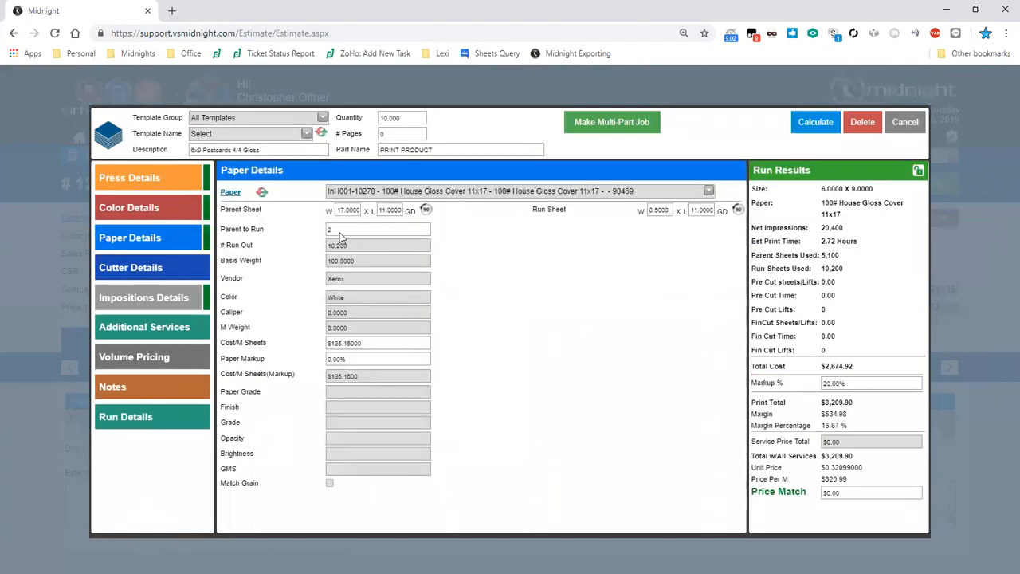
pyautogui.click(709, 192)
pyautogui.click(674, 237)
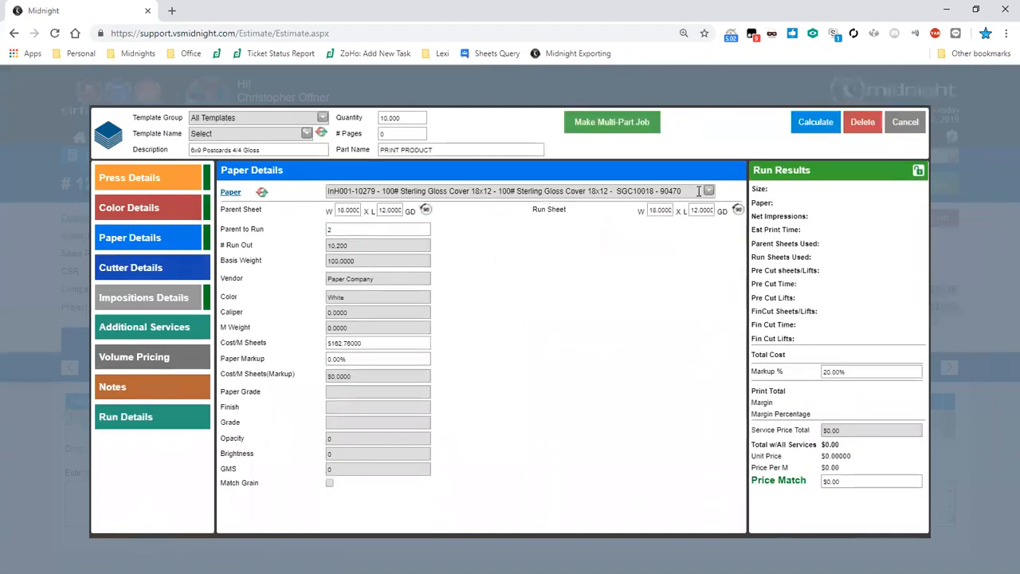
# Set the Run Sheet width to 11 and recalculate the print run.
pyautogui.moveTo(657, 211); pyautogui.dragTo(635, 211)
pyautogui.write('11')
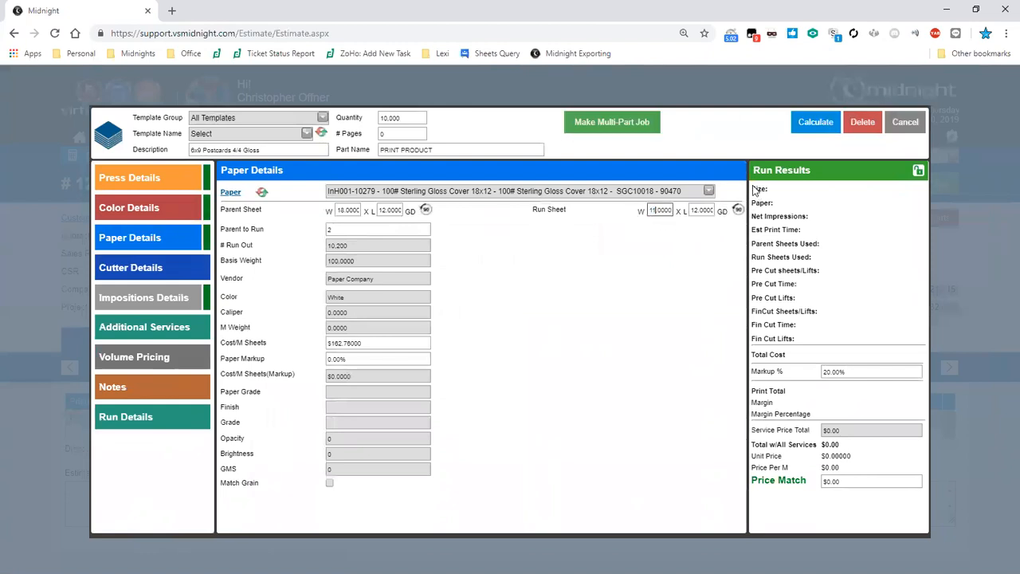
pyautogui.click(800, 124)
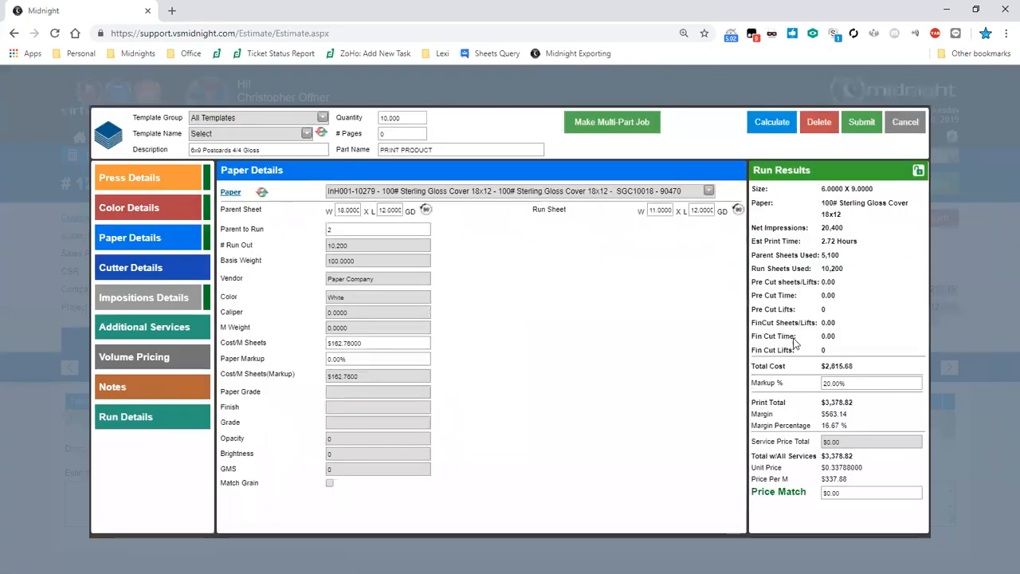
# Check the recalculated total cost and unit pricing, and submit the new calculation to the estimate.
pyautogui.doubleClick(851, 367)
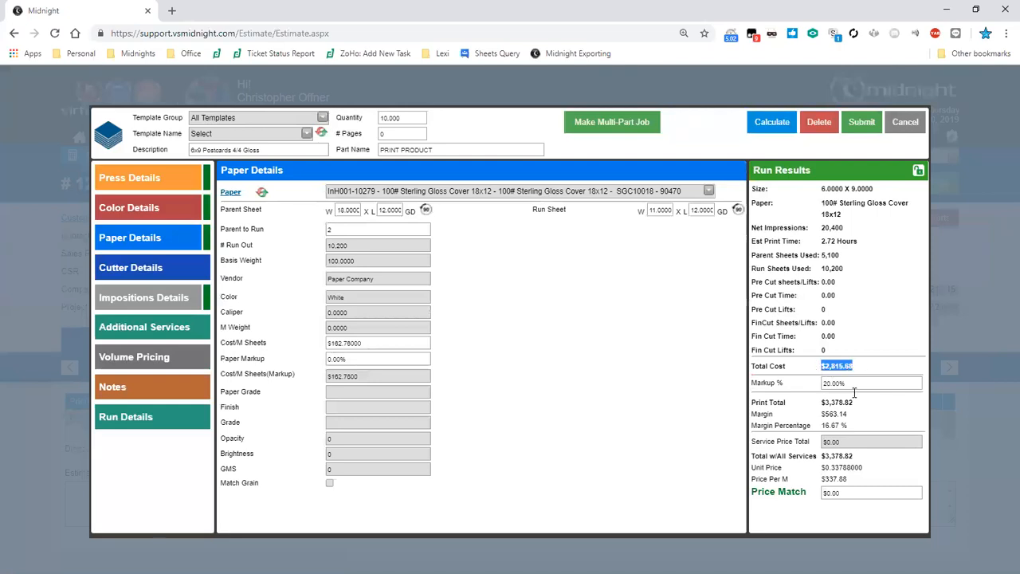
pyautogui.tripleClick(858, 467)
pyautogui.click(858, 463)
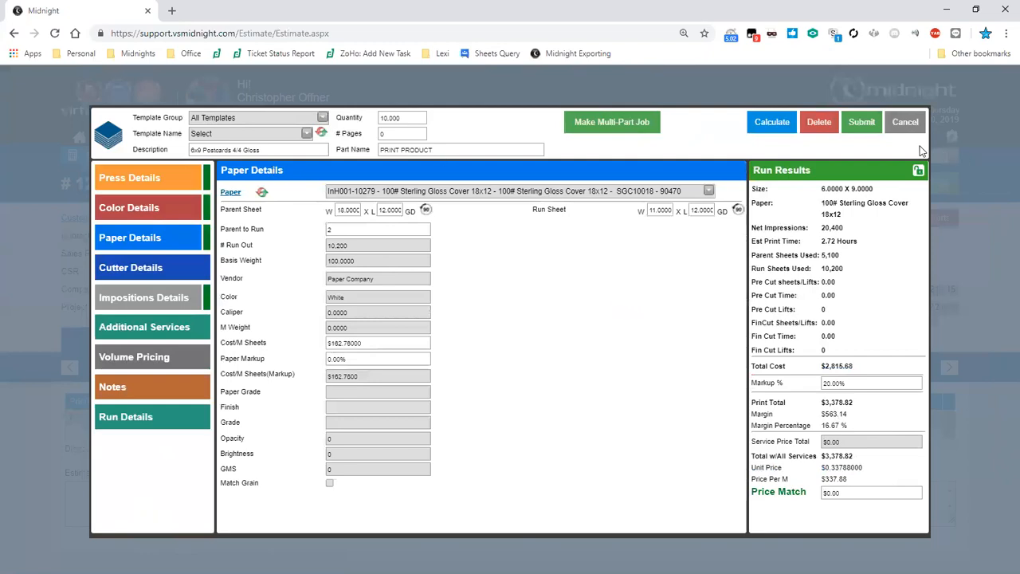
pyautogui.click(860, 122)
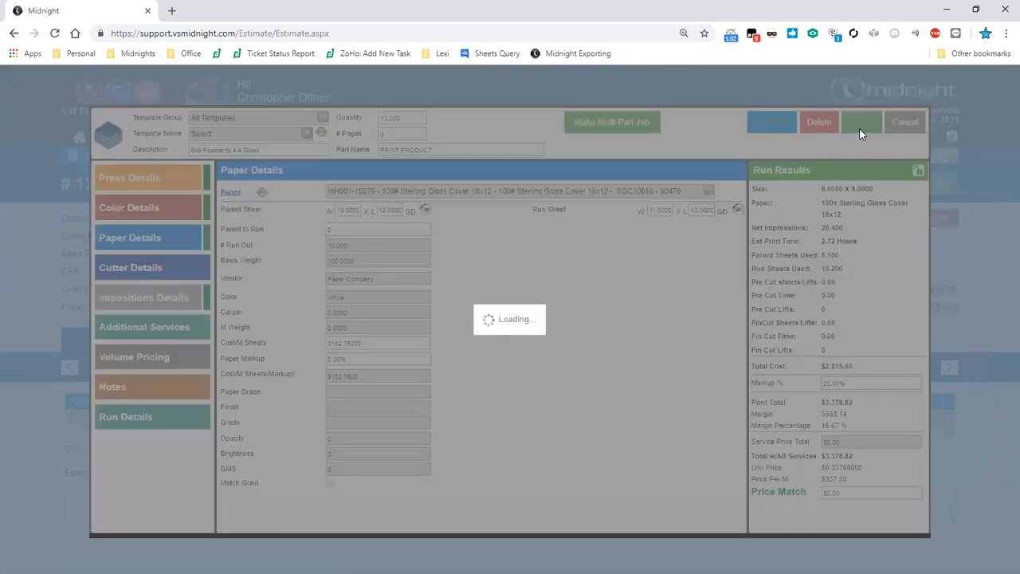
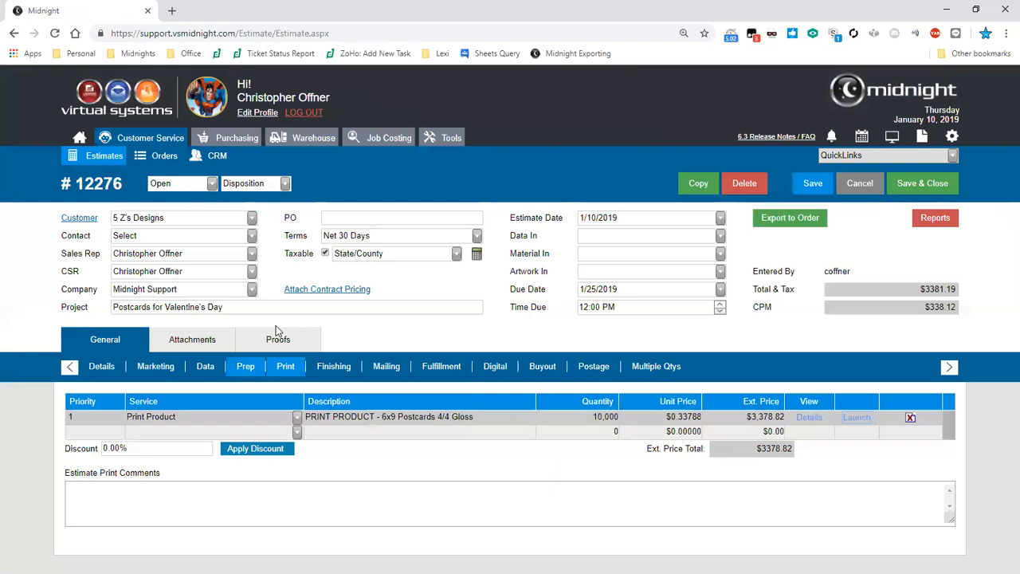
# Add alternative quantities of 20,000 and 30,000 to the estimate's Multiple Qtys and update their pricing.
pyautogui.click(649, 373)
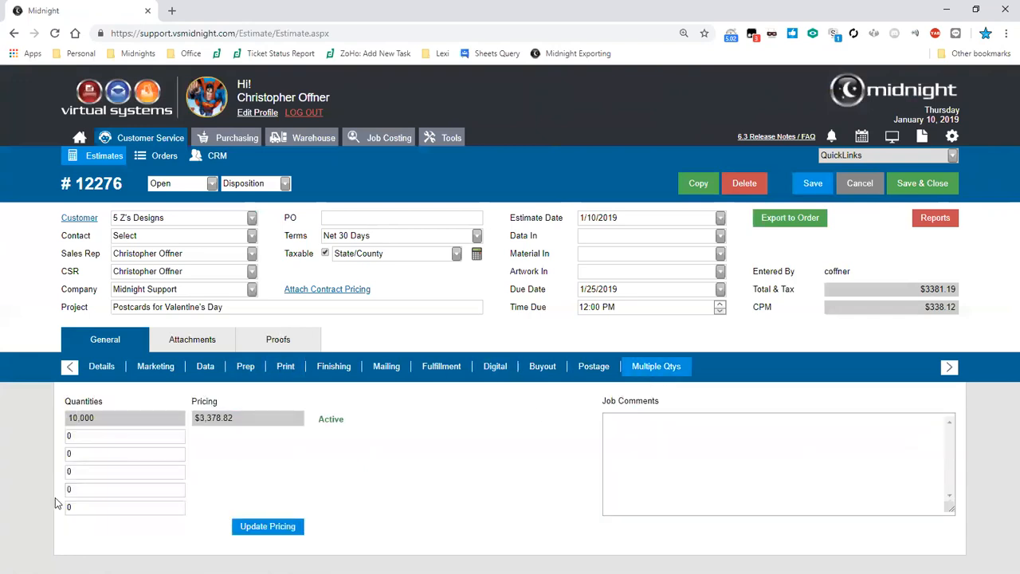
pyautogui.write('20000')
pyautogui.press('Tab')
pyautogui.write('30,000')
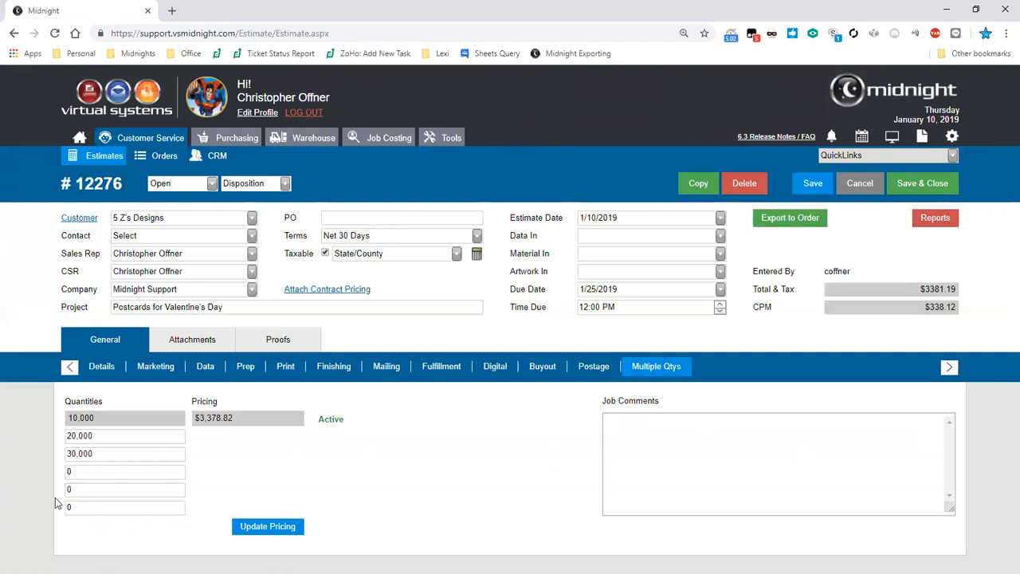
pyautogui.click(262, 526)
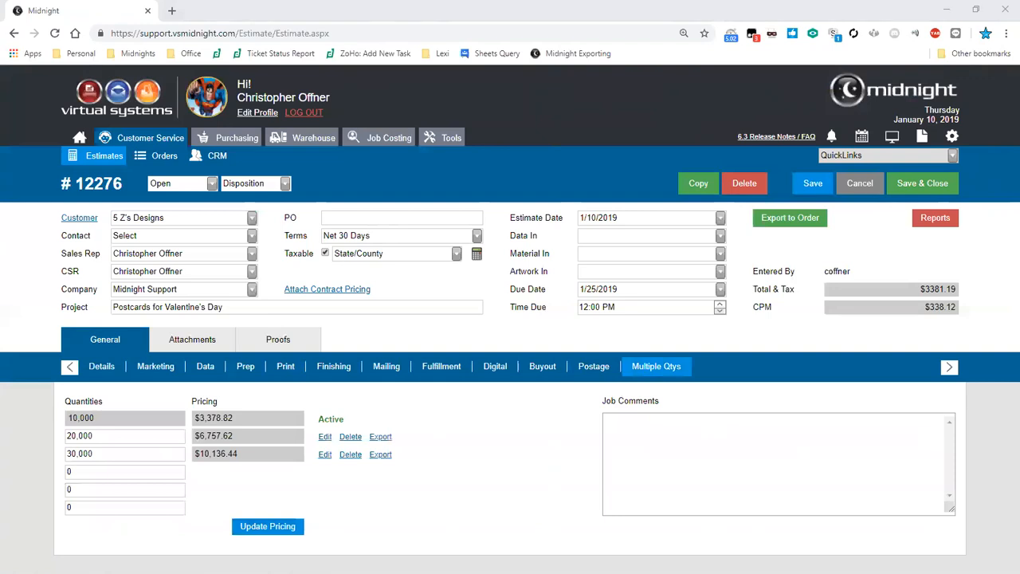
# Try to edit the Print Product unit price in the 30,000 quantity's detail, and close it without saving.
pyautogui.click(370, 507)
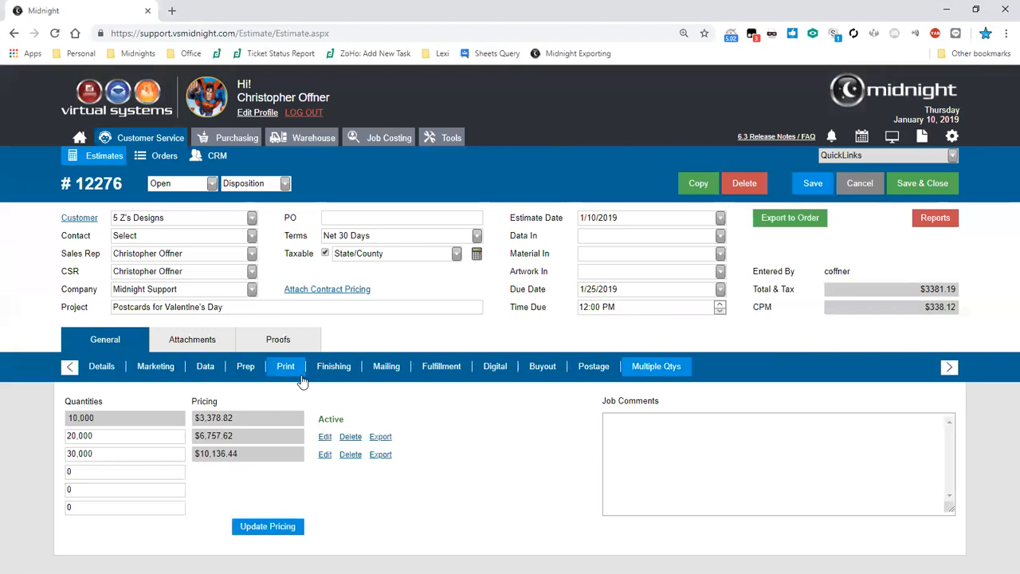
pyautogui.click(325, 455)
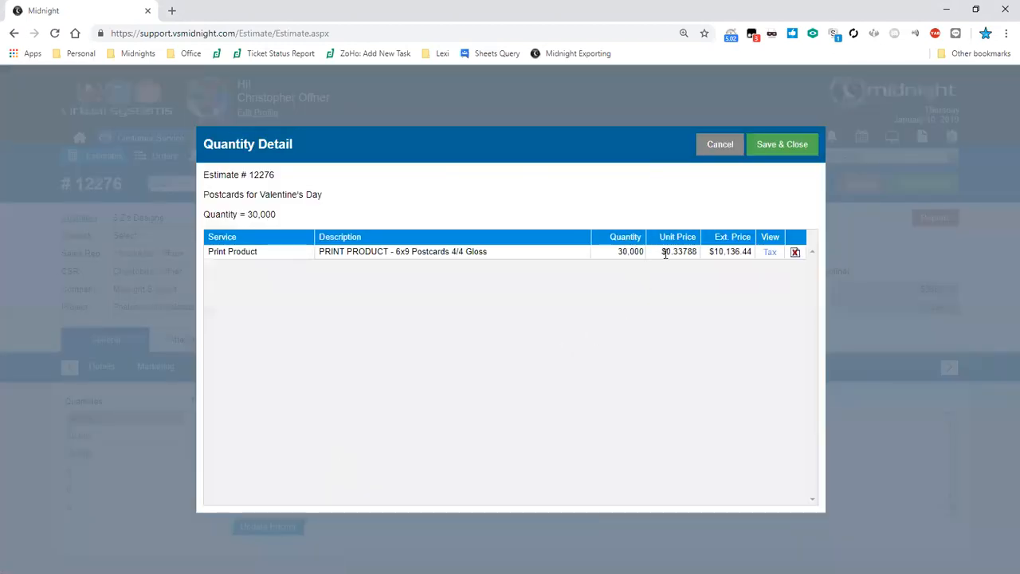
pyautogui.click(690, 253)
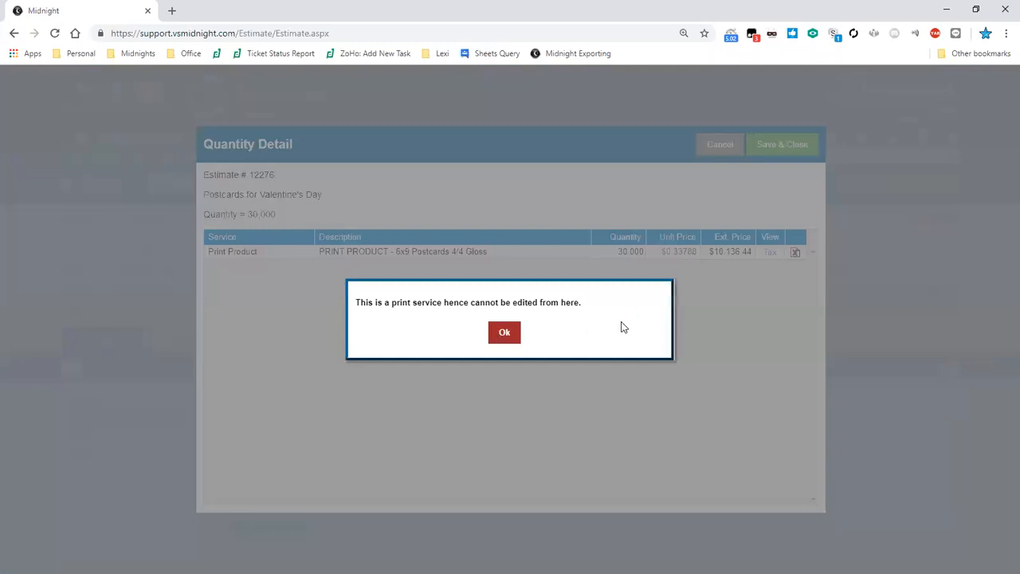
pyautogui.click(505, 335)
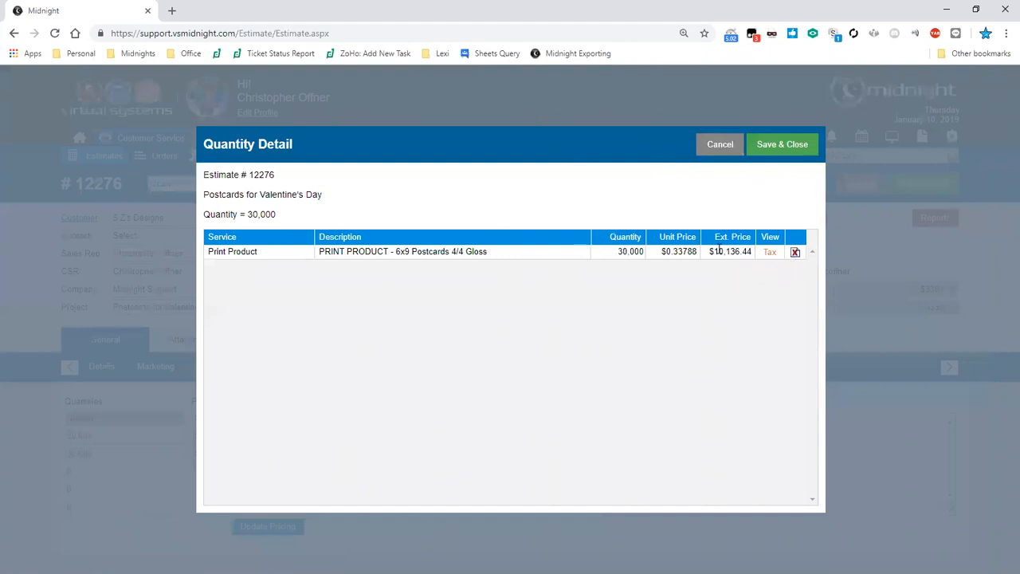
pyautogui.click(720, 145)
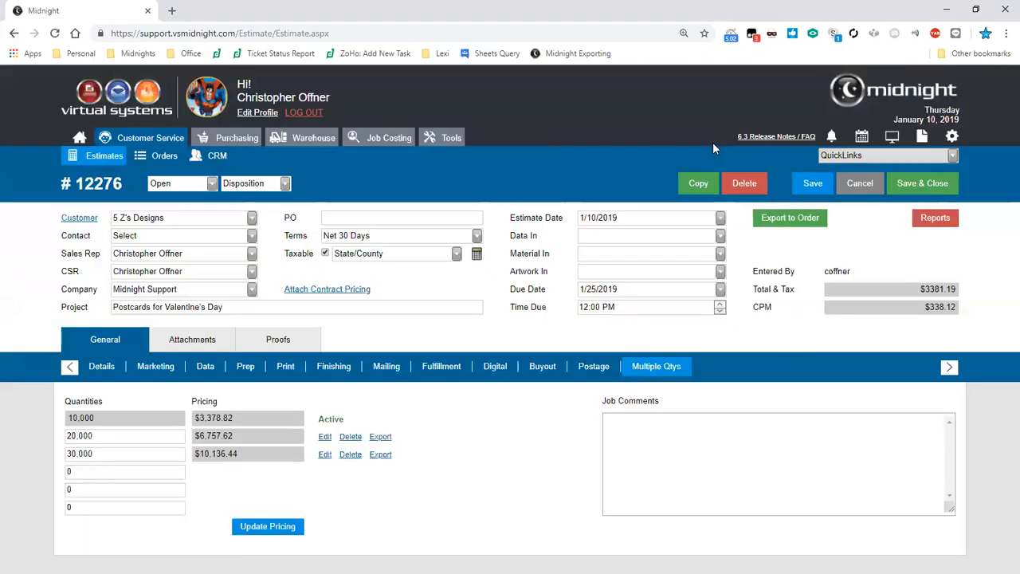
# Relaunch the Print Product line's calculator and add the Drill service to its Additional Services.
pyautogui.click(285, 369)
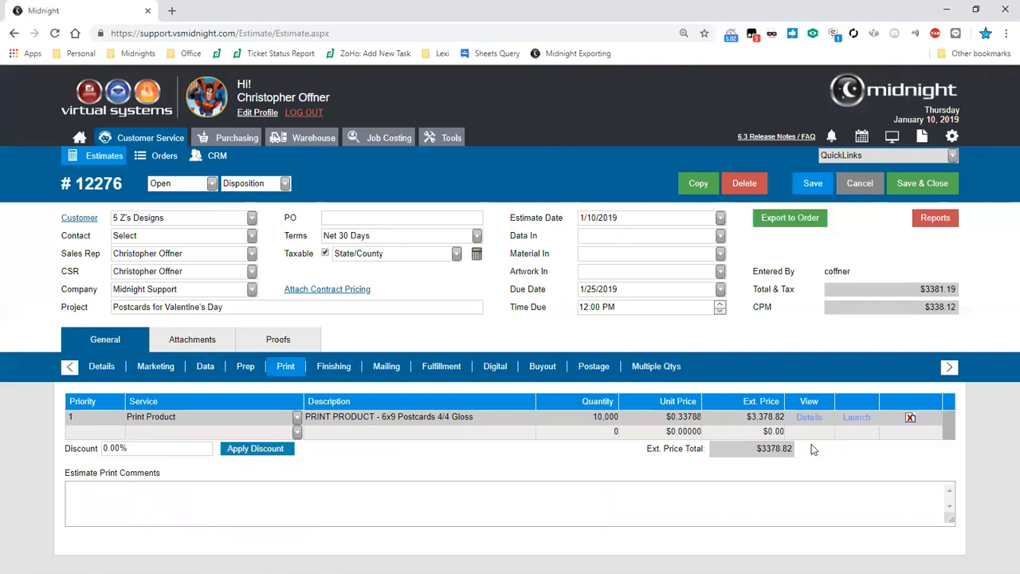
pyautogui.click(865, 421)
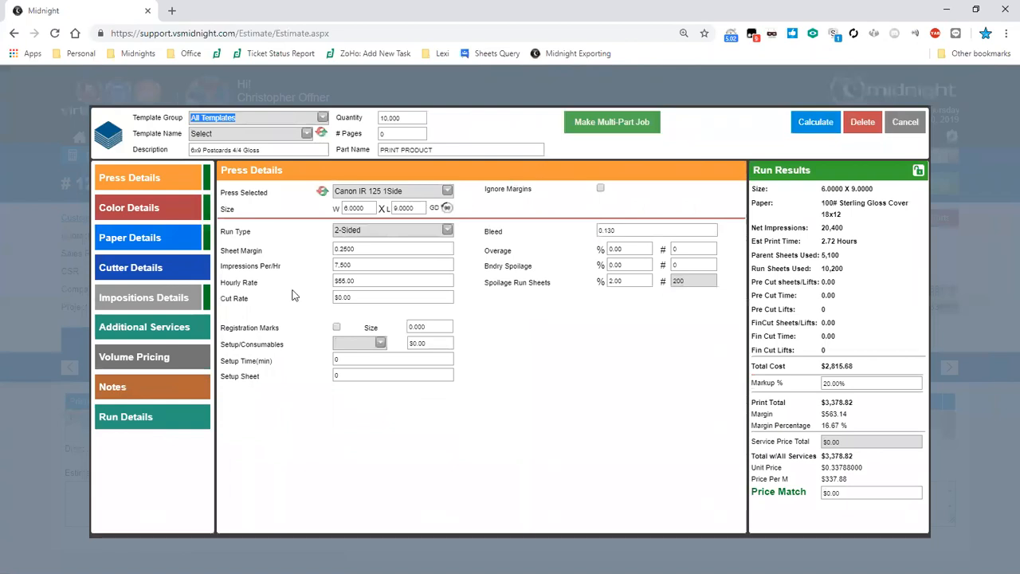
pyautogui.click(152, 326)
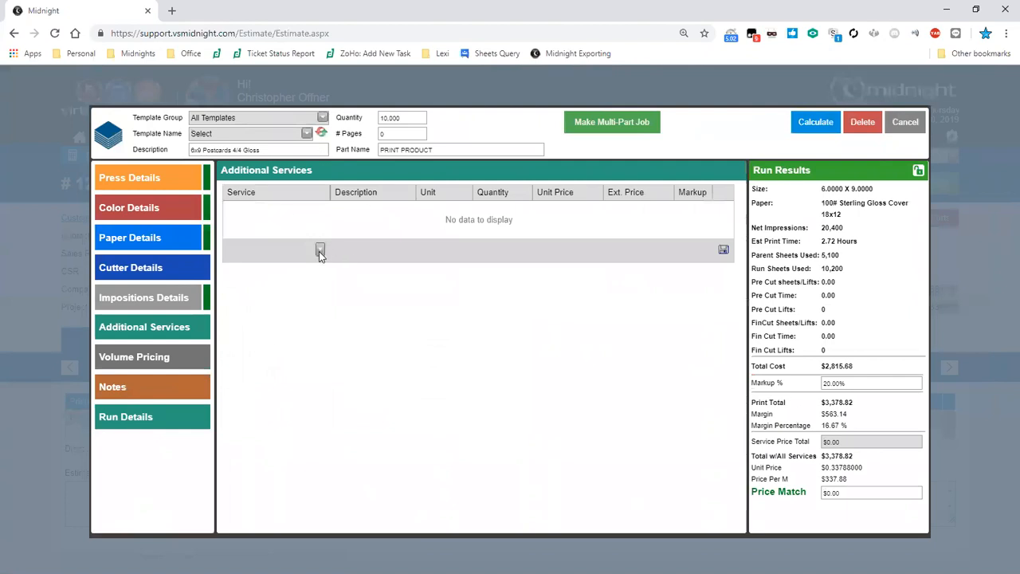
pyautogui.click(319, 250)
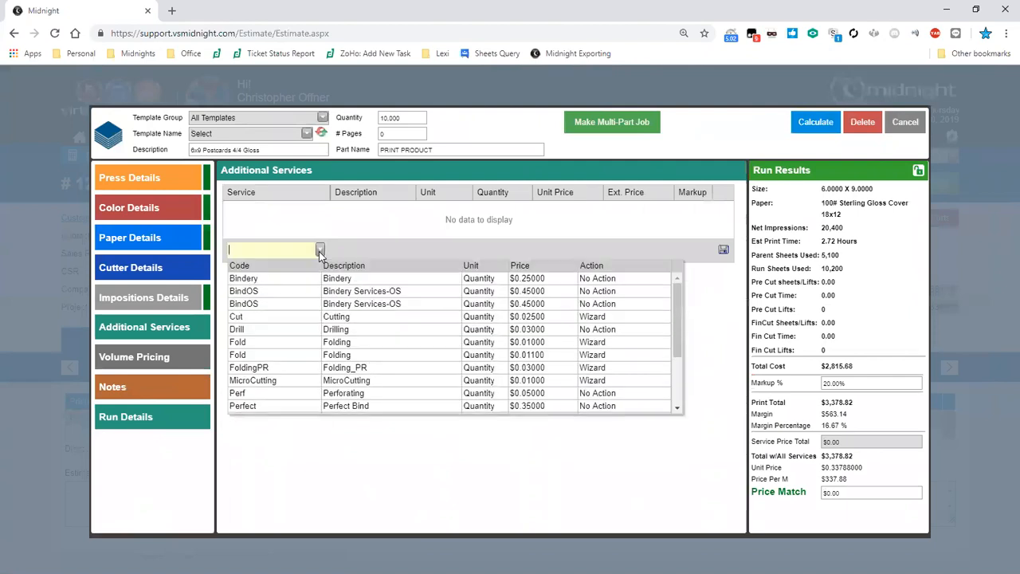
pyautogui.scroll(-3, 674, 315)
pyautogui.scroll(3, 680, 309)
pyautogui.click(648, 338)
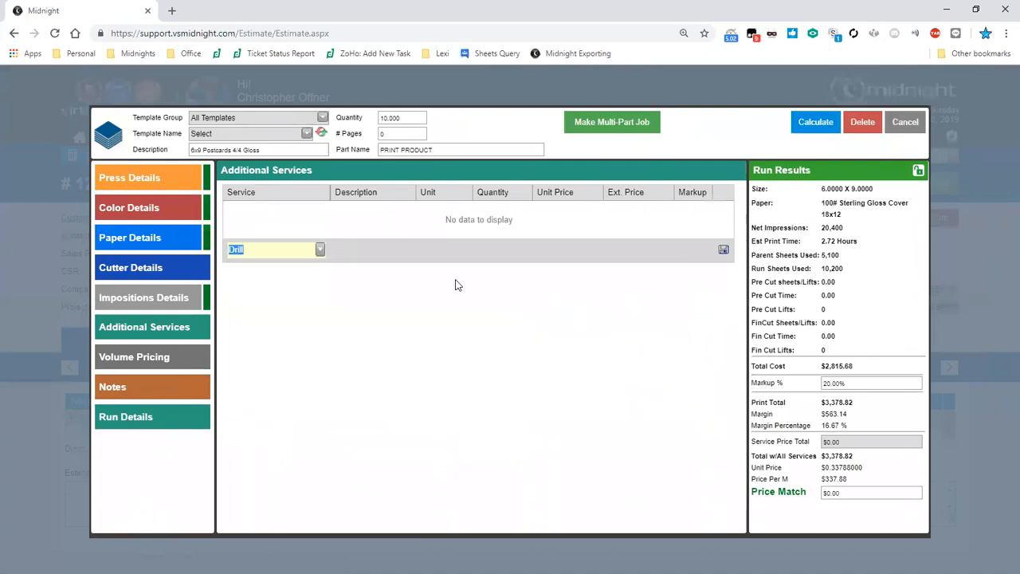
pyautogui.click(723, 250)
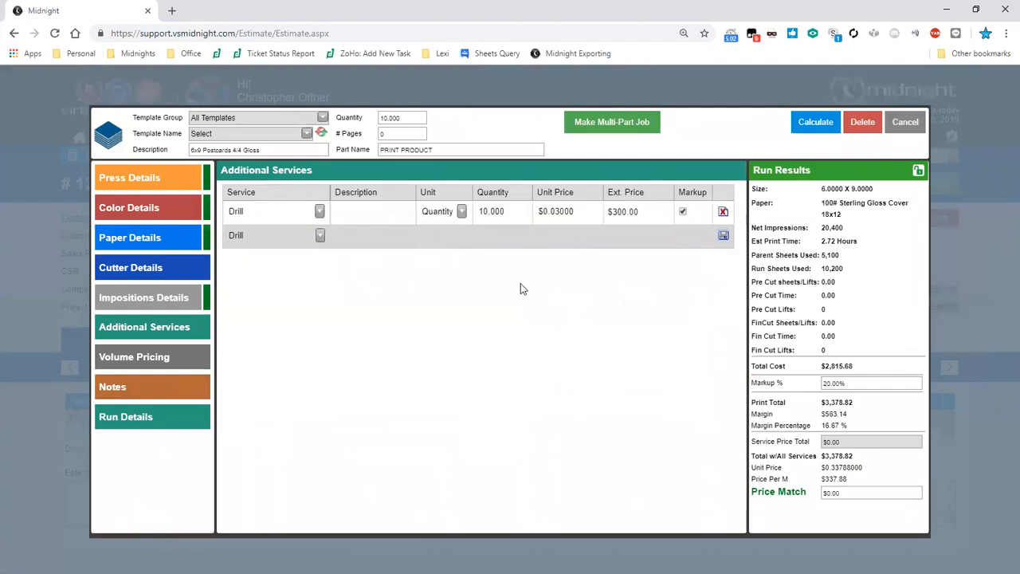
# Check the total cost and print total, and add the Perf service to the Additional Services.
pyautogui.moveTo(853, 369); pyautogui.dragTo(821, 368)
pyautogui.moveTo(854, 404); pyautogui.dragTo(821, 404)
pyautogui.click(839, 411)
pyautogui.click(320, 235)
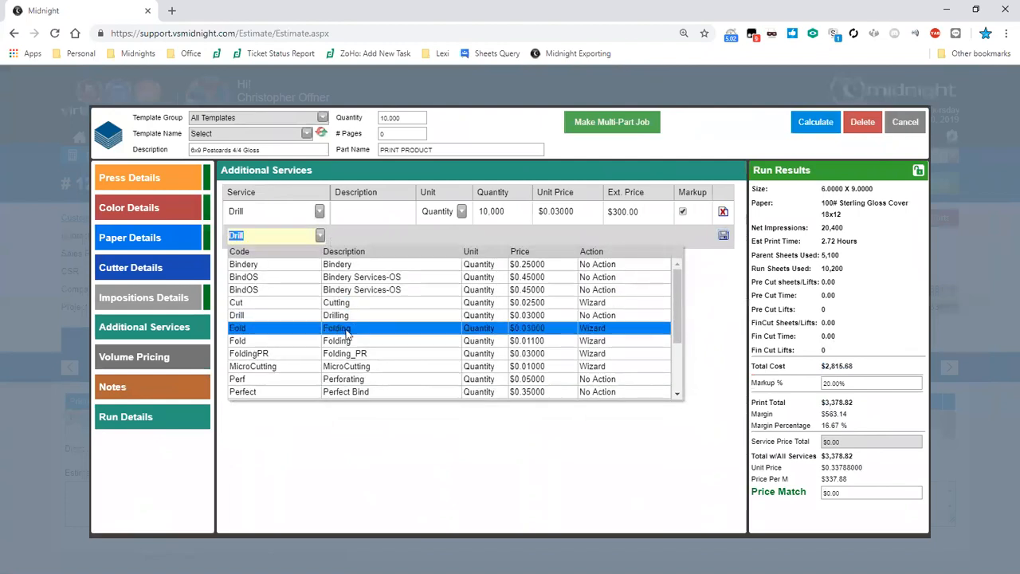
pyautogui.click(369, 380)
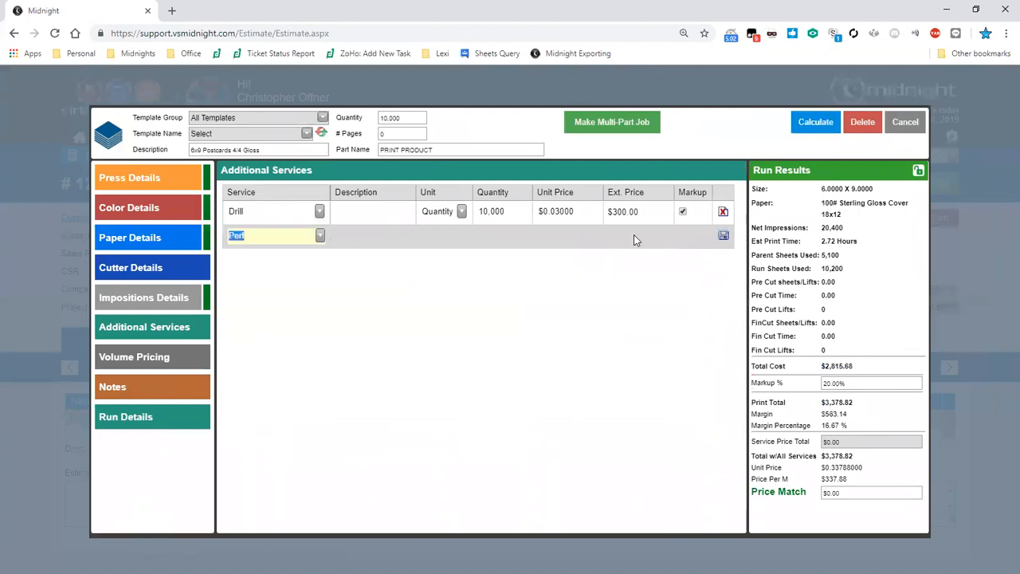
pyautogui.click(724, 236)
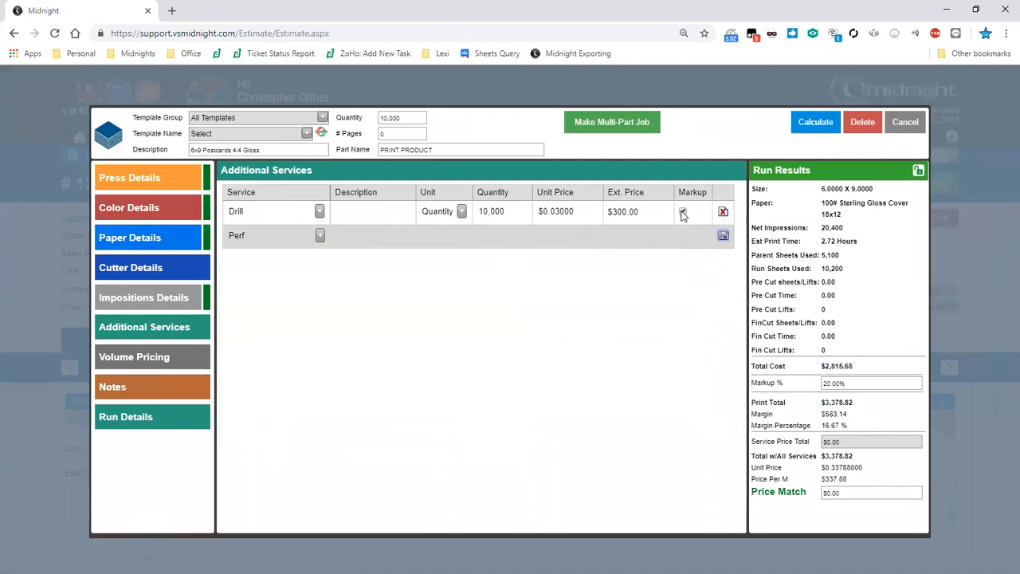
pyautogui.click(682, 212)
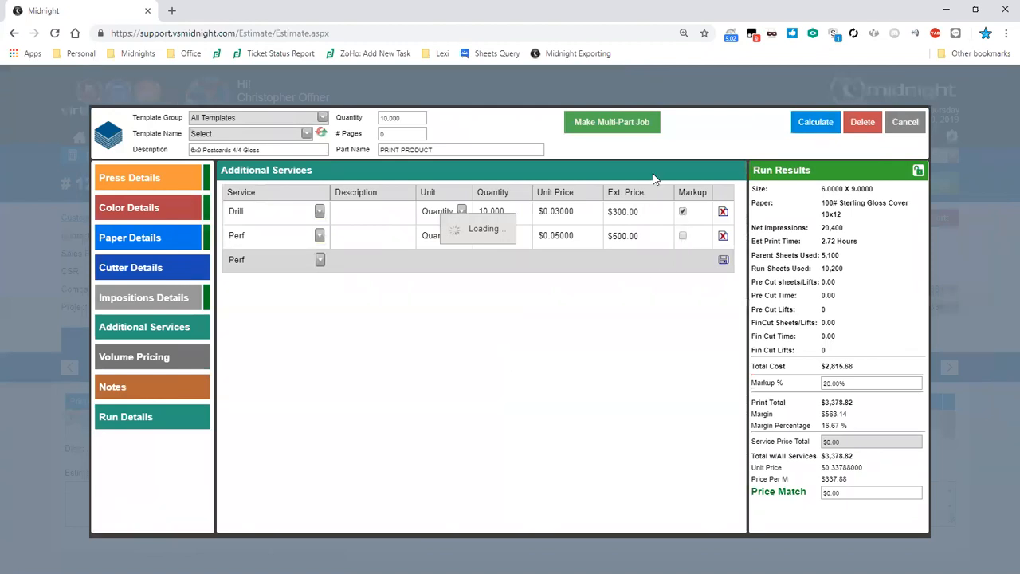
# Recalculate the print job with the additional services and review its Service Price Total and Total Cost.
pyautogui.click(821, 126)
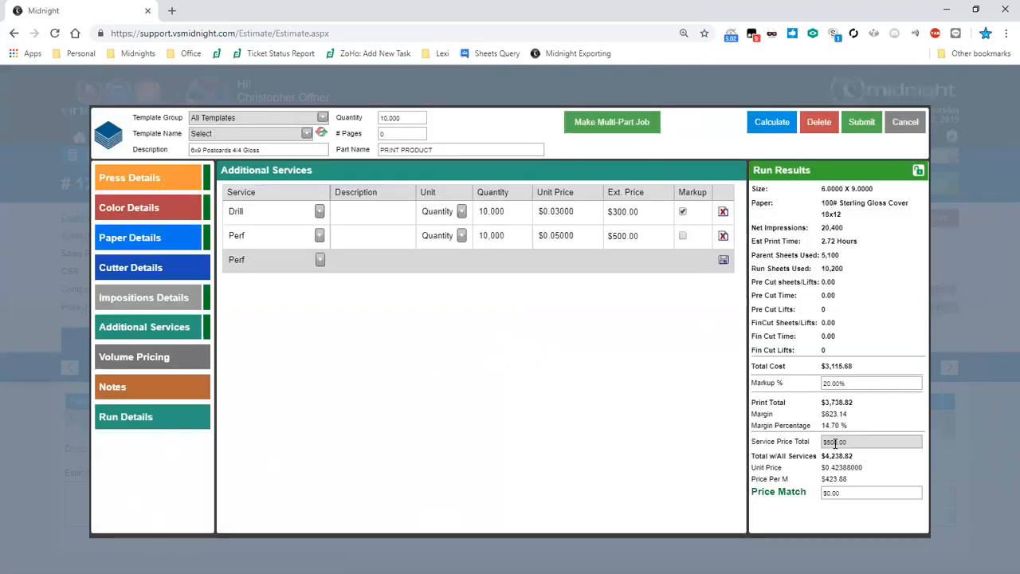
pyautogui.moveTo(852, 443); pyautogui.dragTo(819, 449)
pyautogui.moveTo(859, 365); pyautogui.dragTo(821, 365)
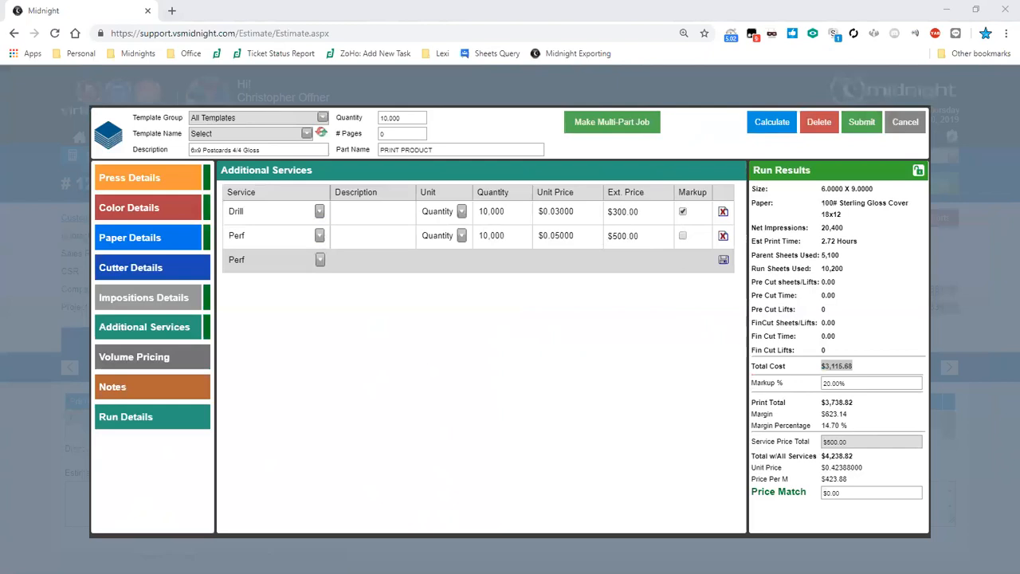
pyautogui.click(555, 394)
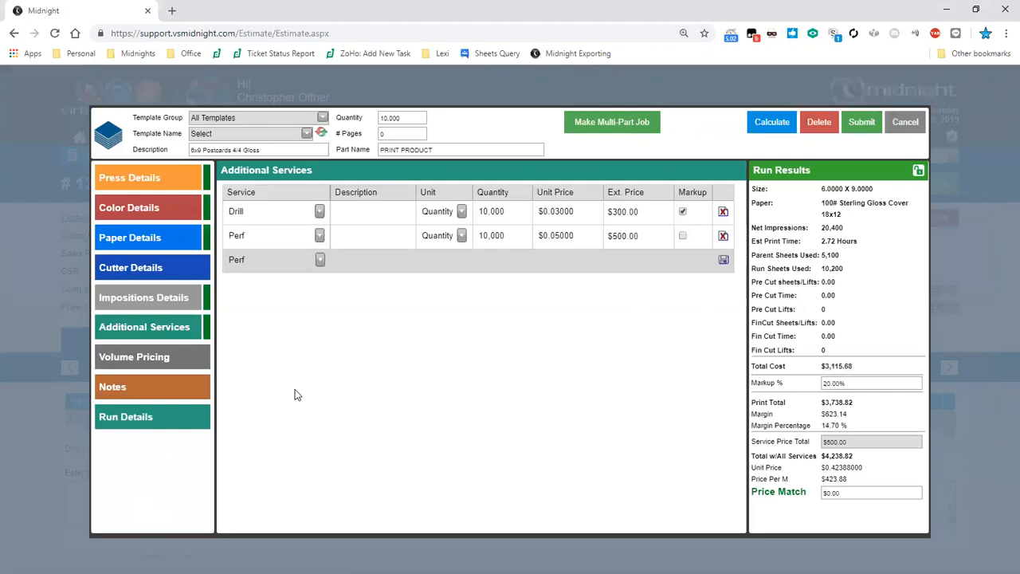
# Examine the Volume Pricing settings, including the discount basis and the start quantity, discount percentage and rate fields.
pyautogui.click(410, 196)
pyautogui.click(412, 195)
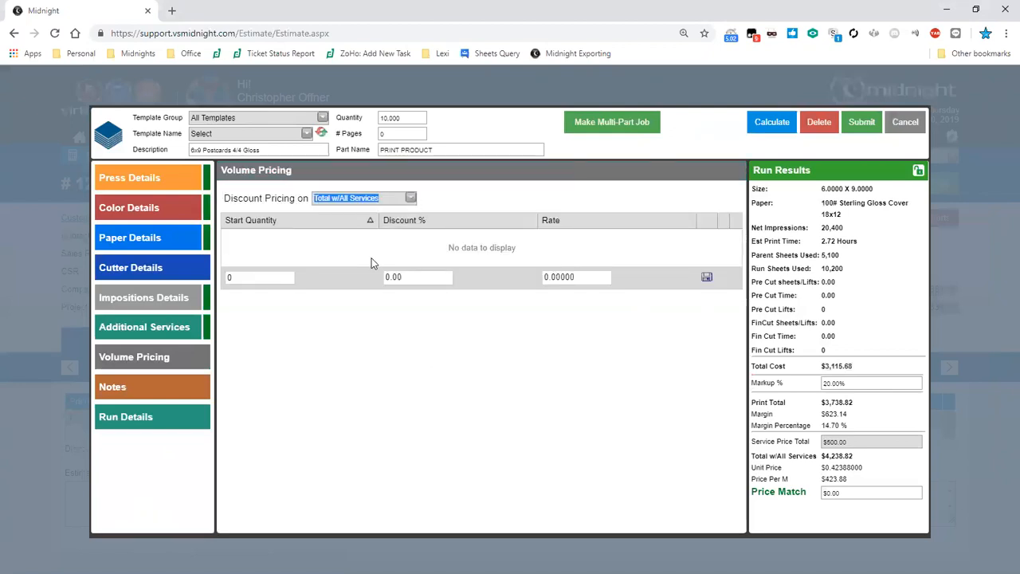
pyautogui.click(291, 275)
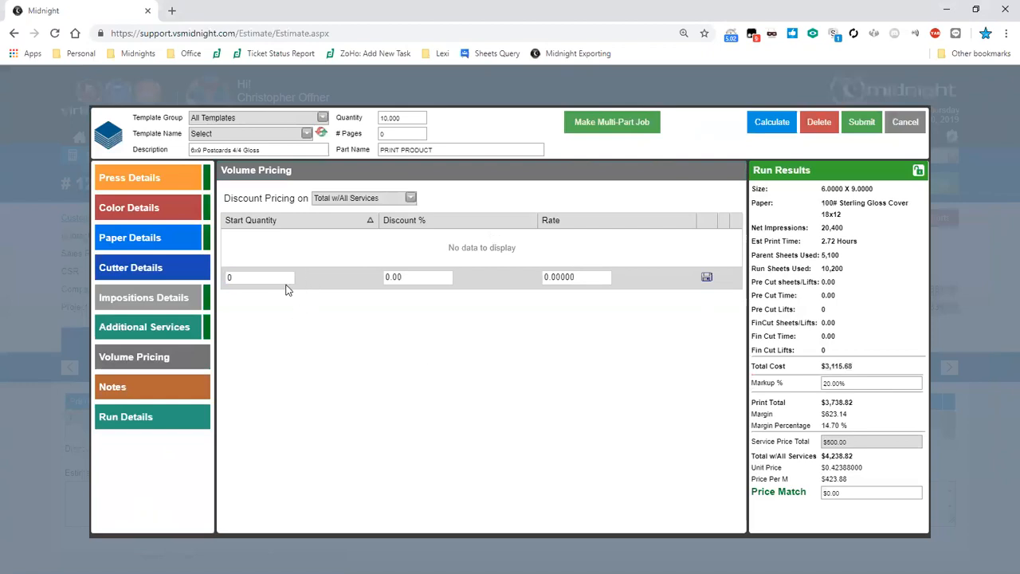
pyautogui.click(574, 276)
pyautogui.click(402, 312)
pyautogui.click(411, 276)
pyautogui.hotkey('shift', 'Tab')
# Submit the recalculated job to the estimate and update the pricing of its multiple quantities.
pyautogui.click(870, 125)
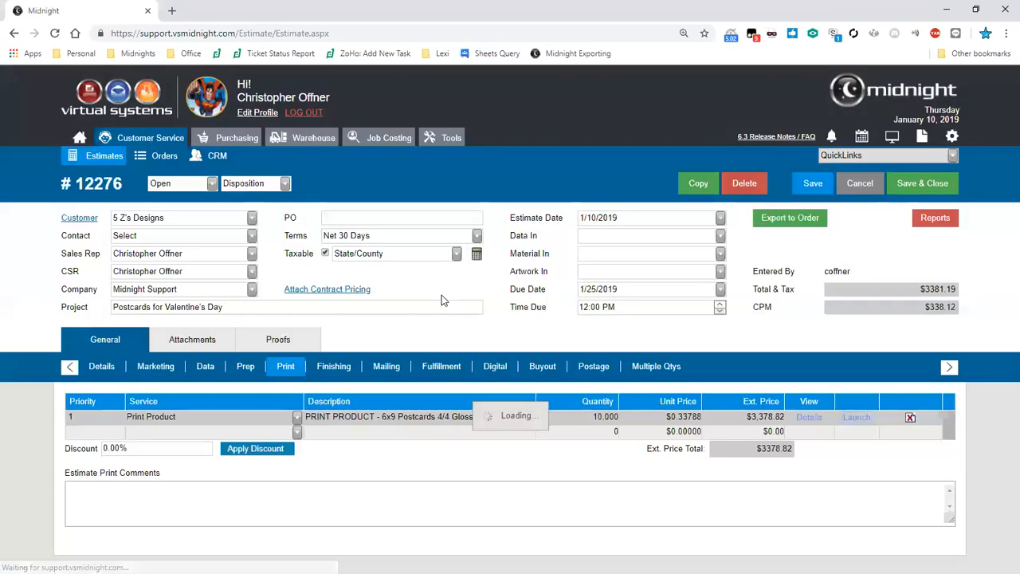
pyautogui.click(646, 374)
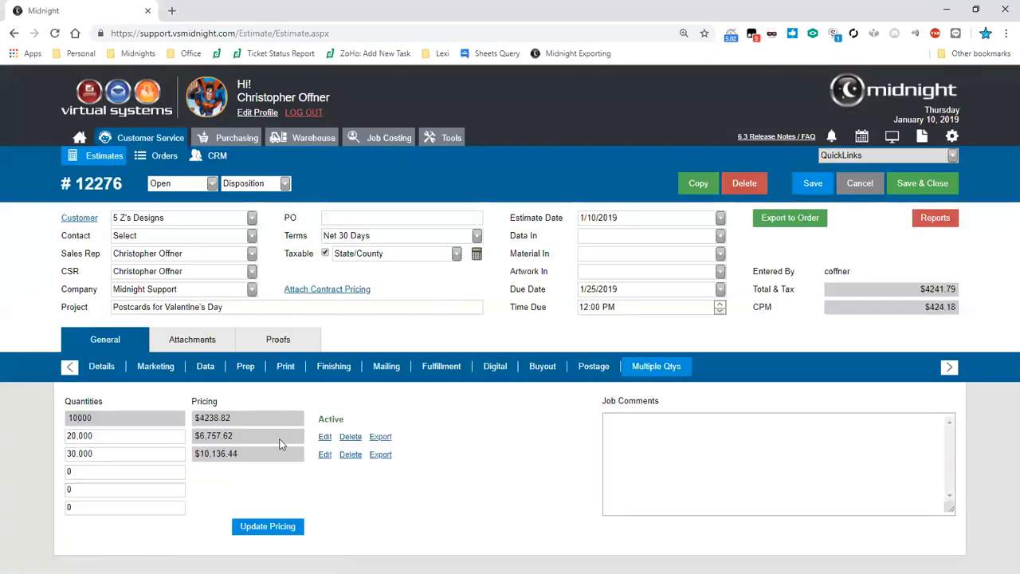
pyautogui.click(279, 527)
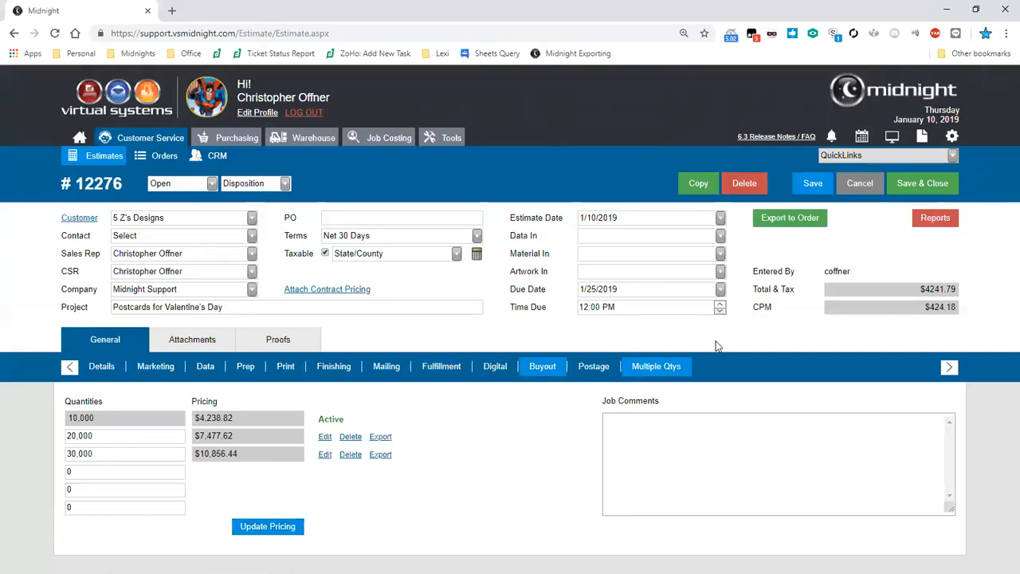
# Find the Drilling service among the Standard Services in the system settings and open its pricing matrix.
pyautogui.click(953, 139)
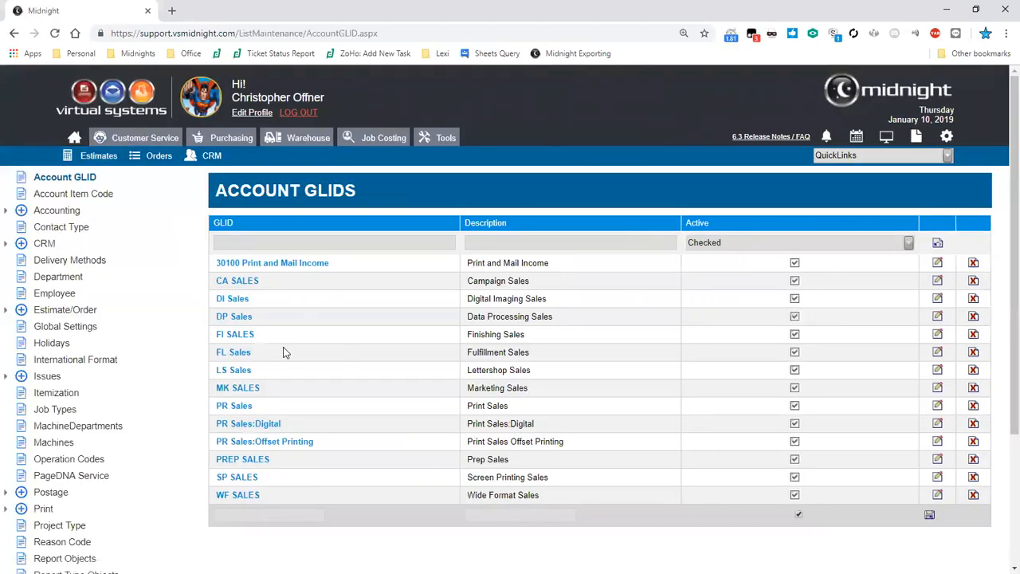
pyautogui.scroll(-3, 285, 353)
pyautogui.click(71, 459)
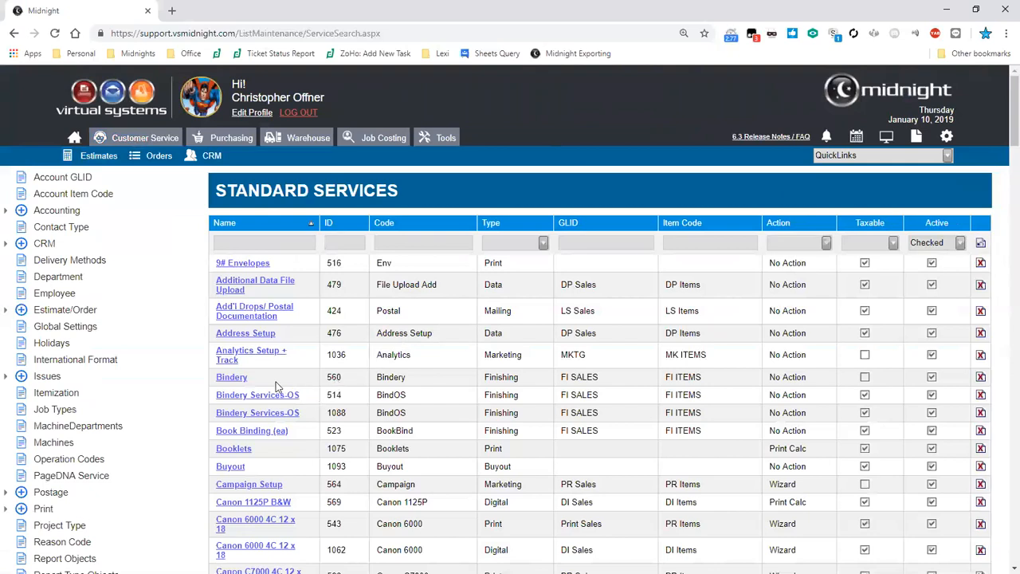
pyautogui.scroll(-5, 276, 383)
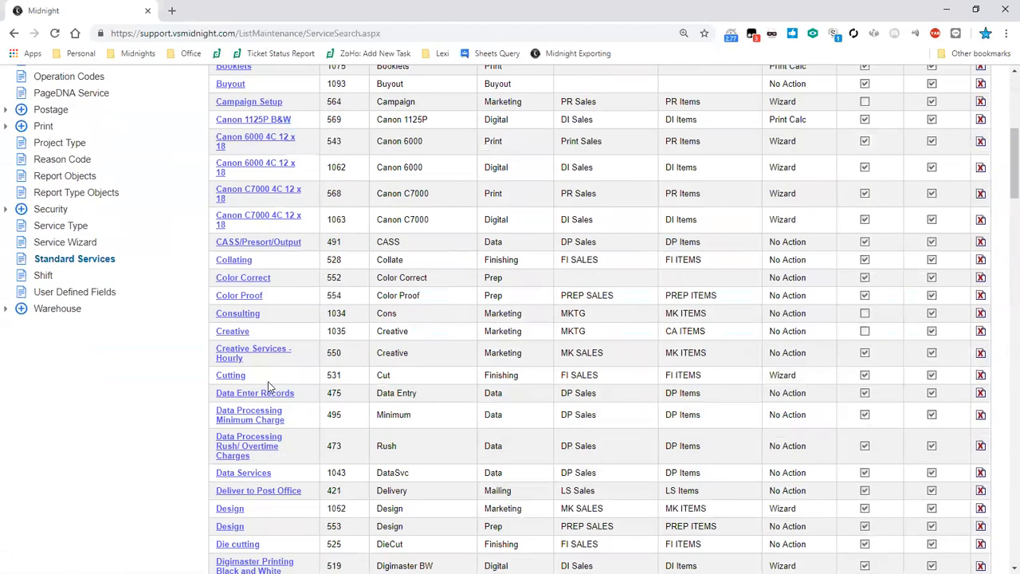
pyautogui.scroll(-6, 271, 385)
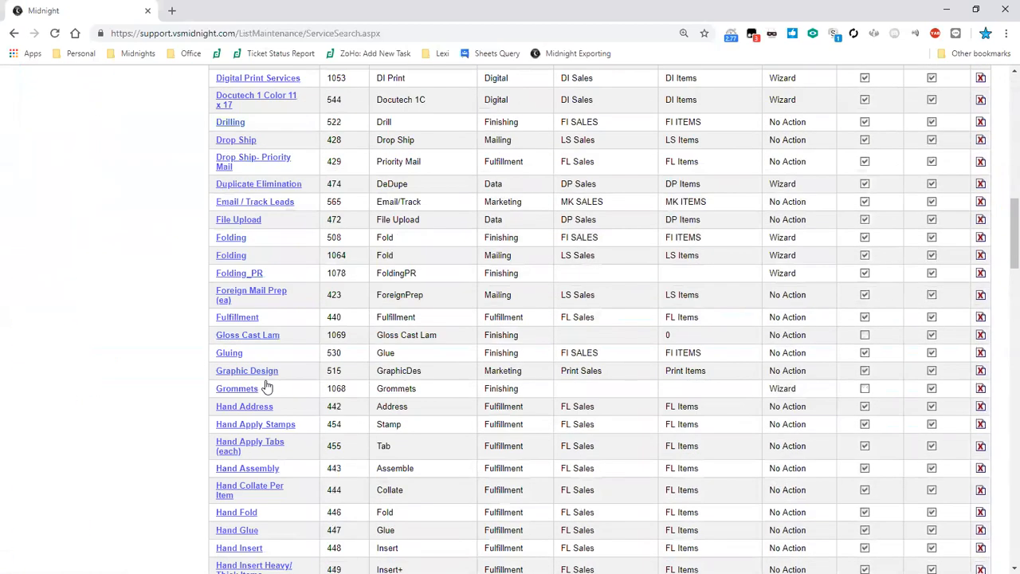
pyautogui.click(267, 386)
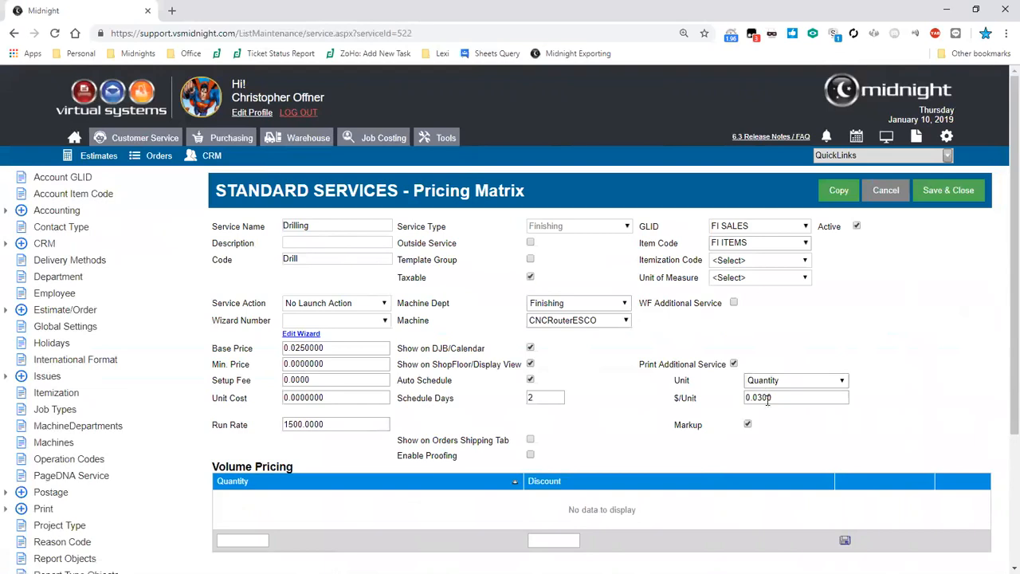
# Review the Drilling service's Print Additional Service option, $/Unit, Base Price and Markup settings, and save and close it.
pyautogui.moveTo(640, 364); pyautogui.dragTo(726, 369)
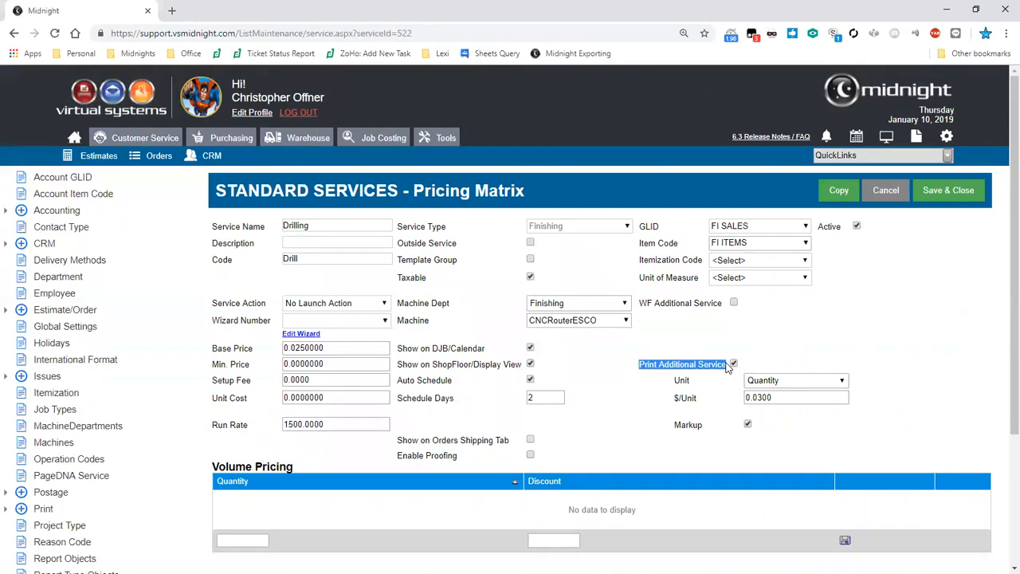
pyautogui.click(676, 402)
pyautogui.doubleClick(676, 400)
pyautogui.moveTo(789, 398); pyautogui.dragTo(741, 401)
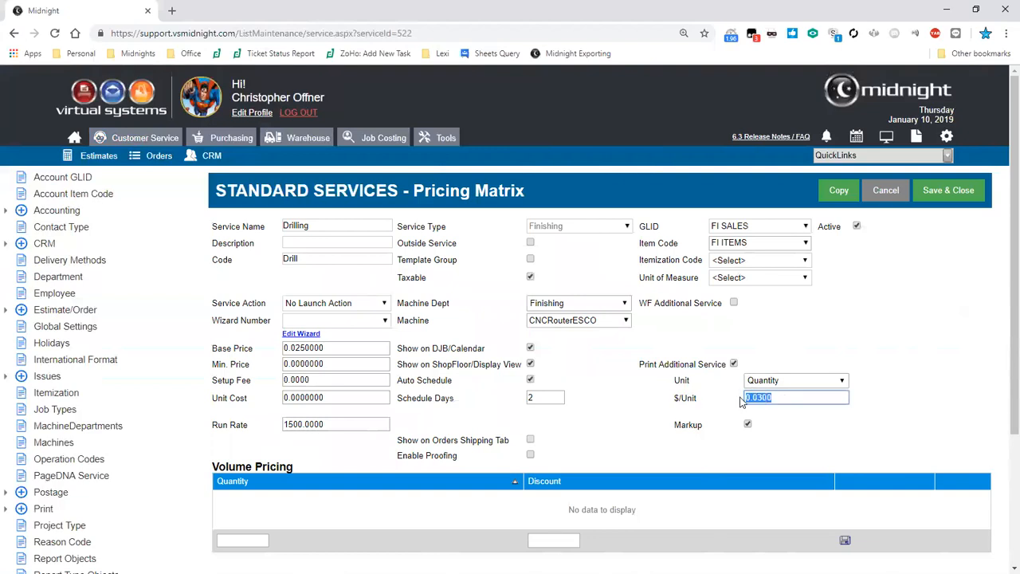
pyautogui.moveTo(343, 350); pyautogui.dragTo(270, 353)
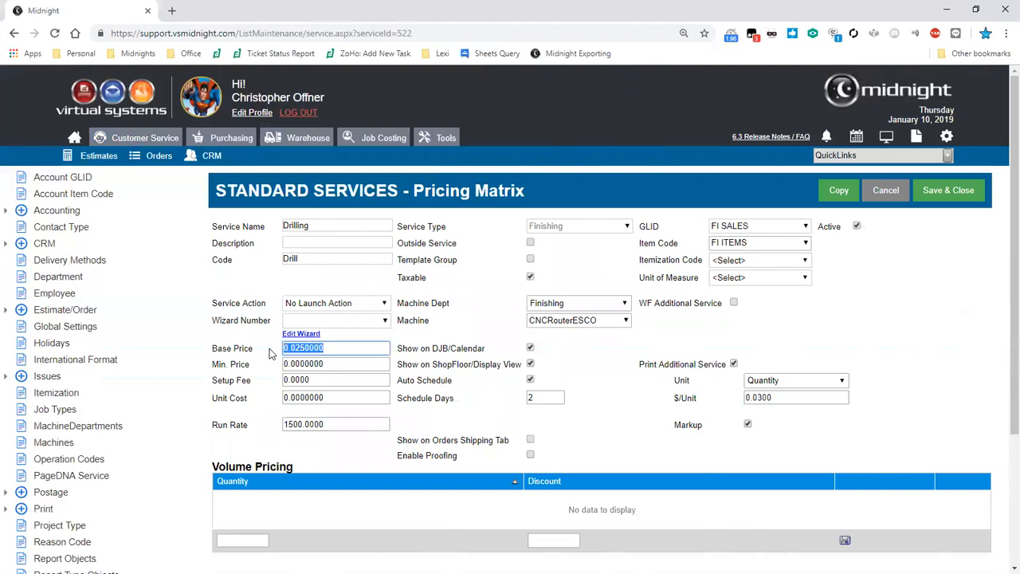
pyautogui.tripleClick(270, 354)
pyautogui.click(269, 353)
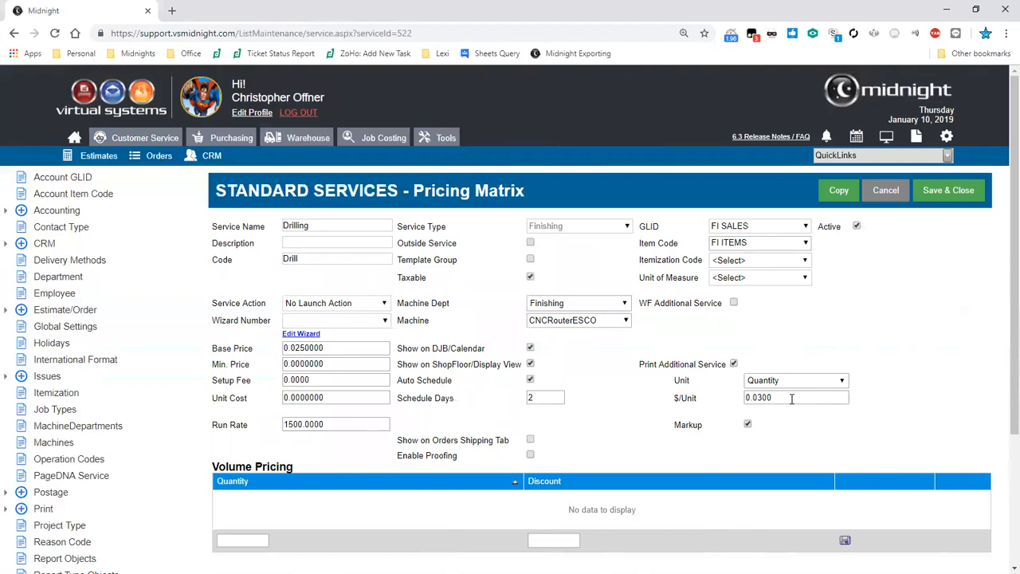
pyautogui.moveTo(792, 399); pyautogui.dragTo(744, 401)
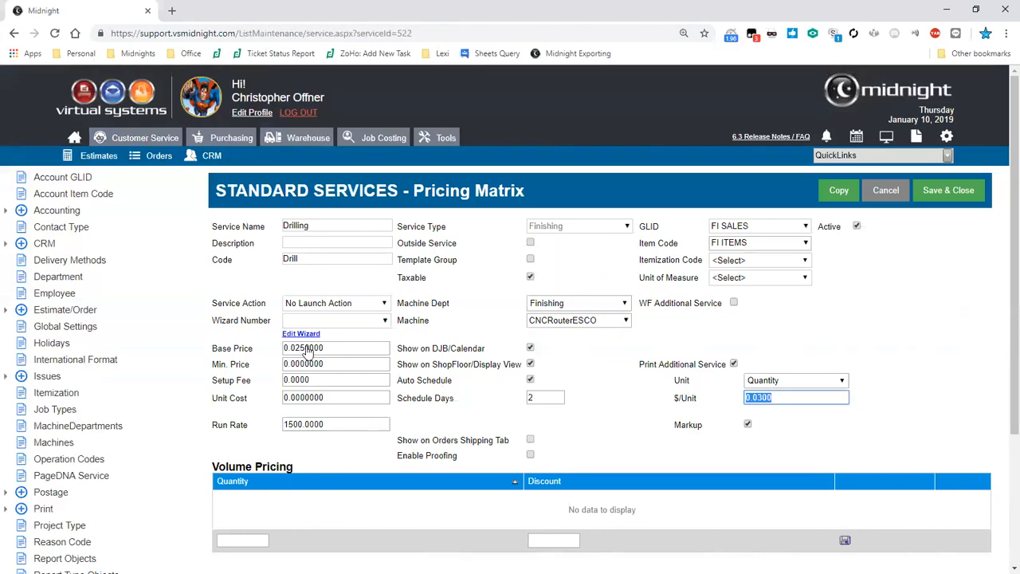
pyautogui.click(758, 427)
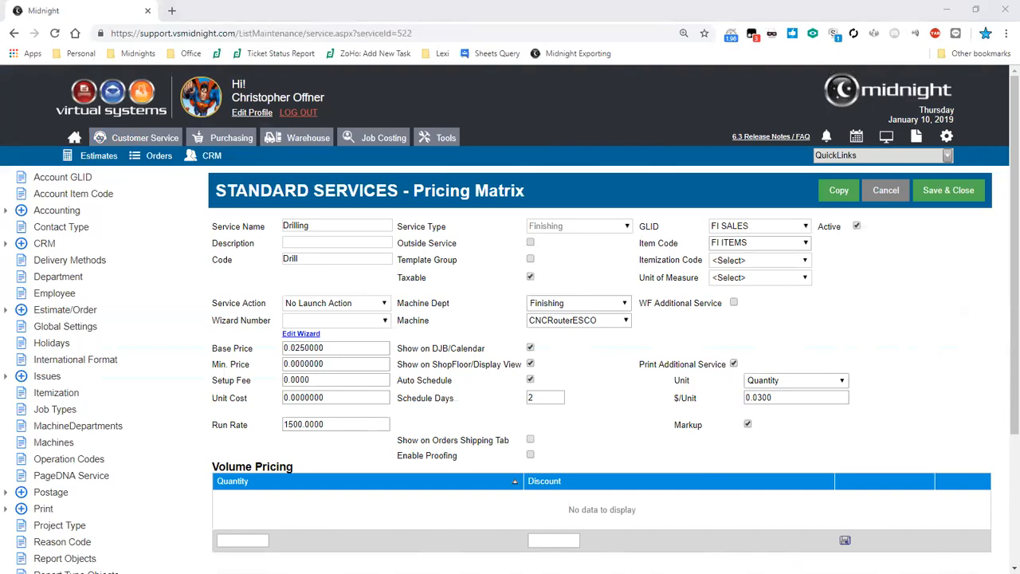
pyautogui.click(936, 198)
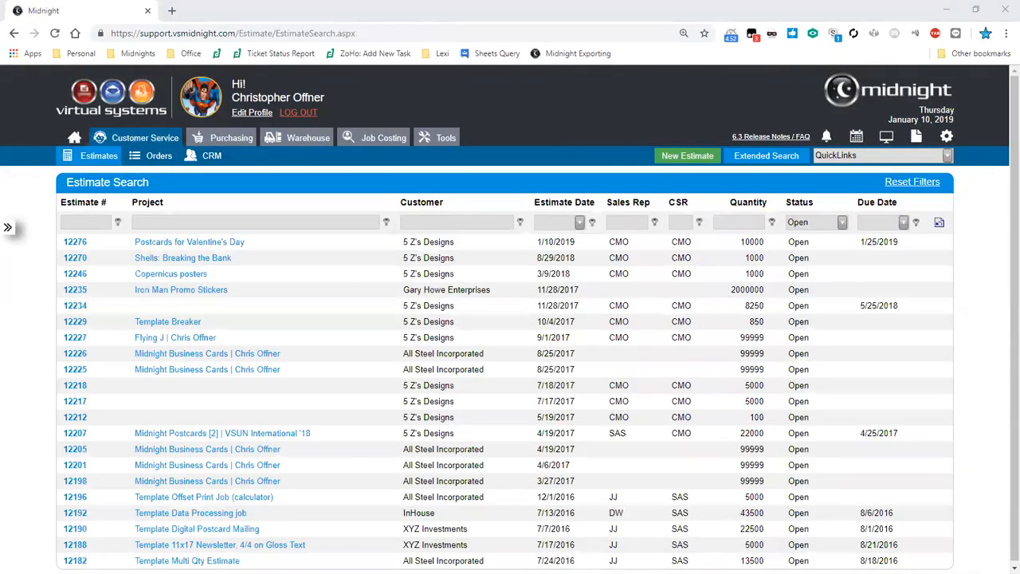
# Open the Postcards for Valentine's Day estimate, check its multiple quantities and export it to an order.
pyautogui.click(303, 294)
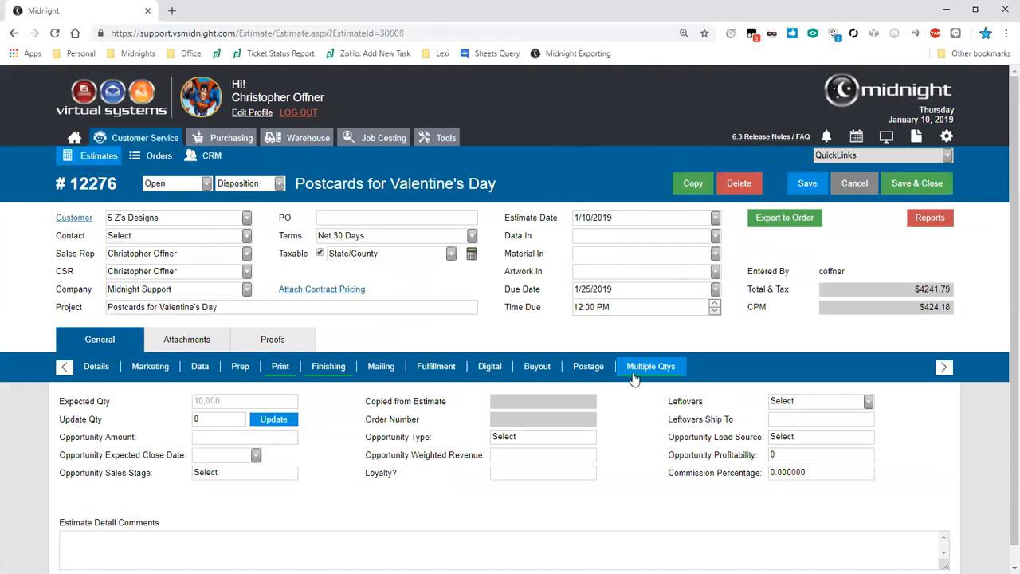
pyautogui.click(632, 368)
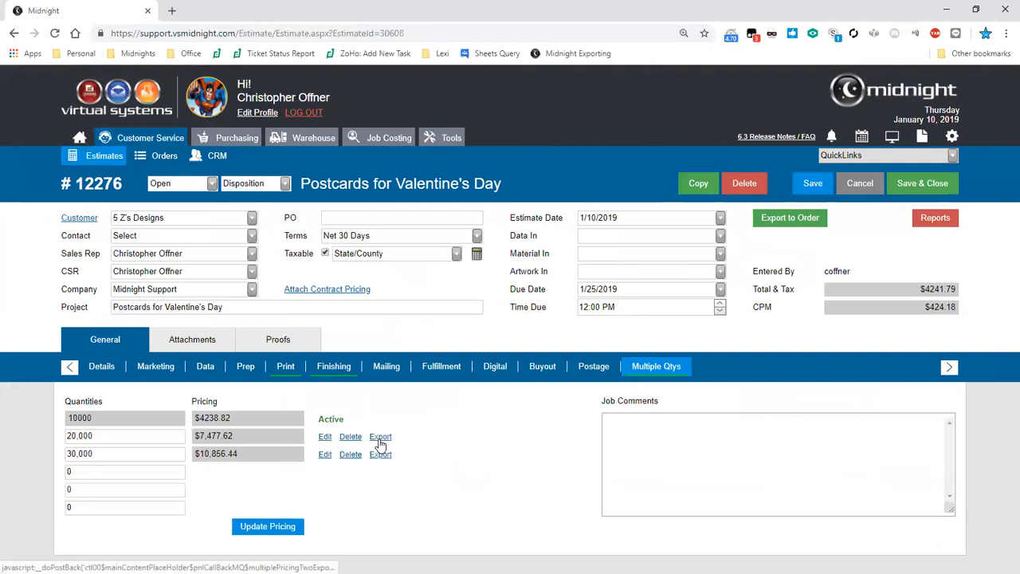
pyautogui.click(768, 224)
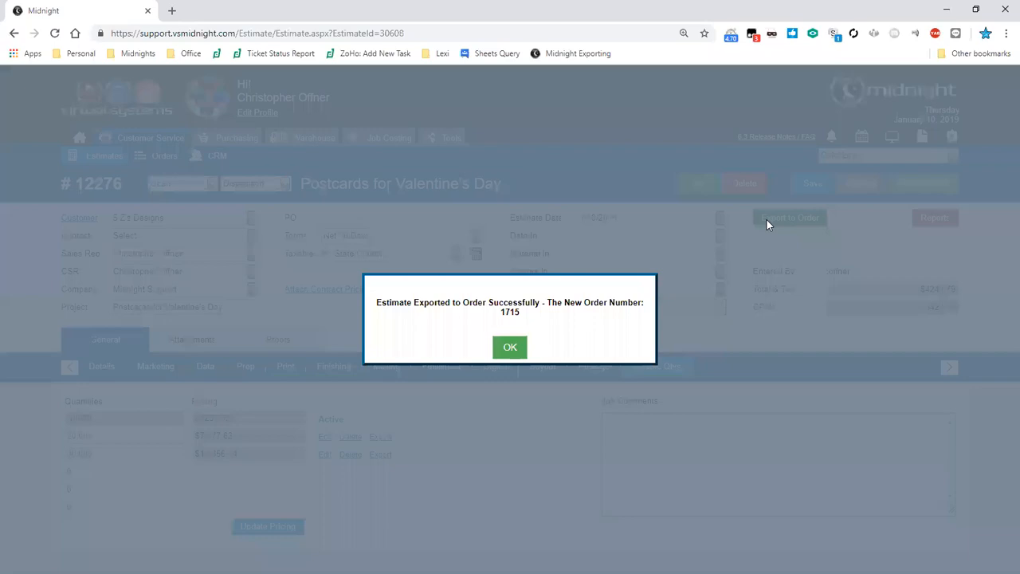
pyautogui.click(525, 345)
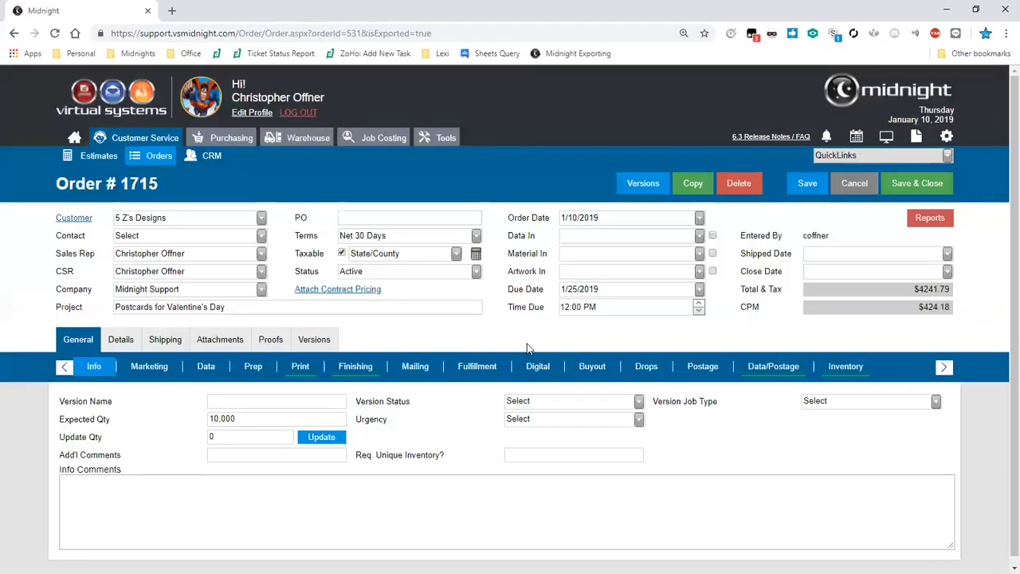
# Check the new order's paper inventory requirement and preview its Work Order report through to page 2.
pyautogui.click(843, 371)
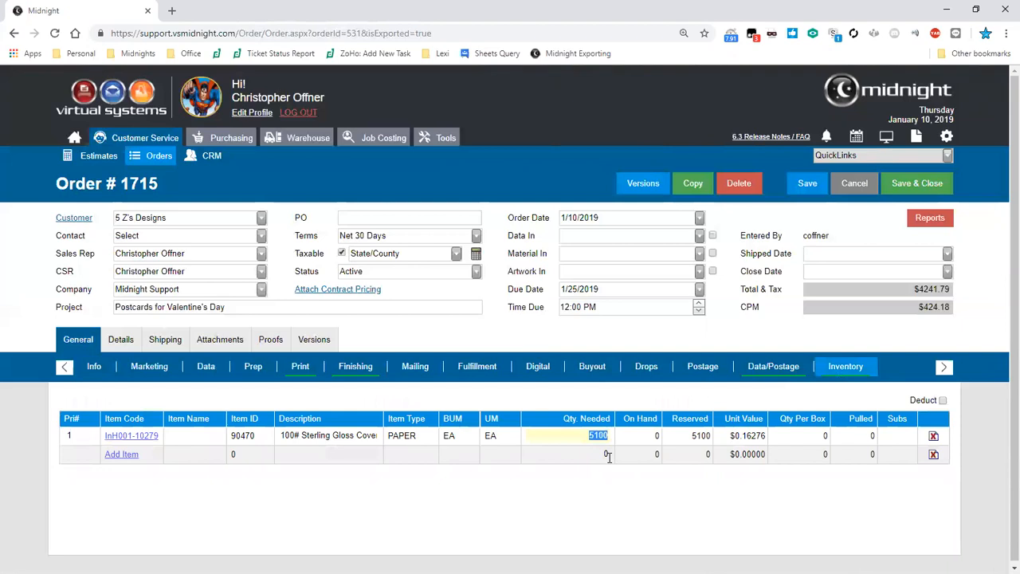
pyautogui.click(623, 499)
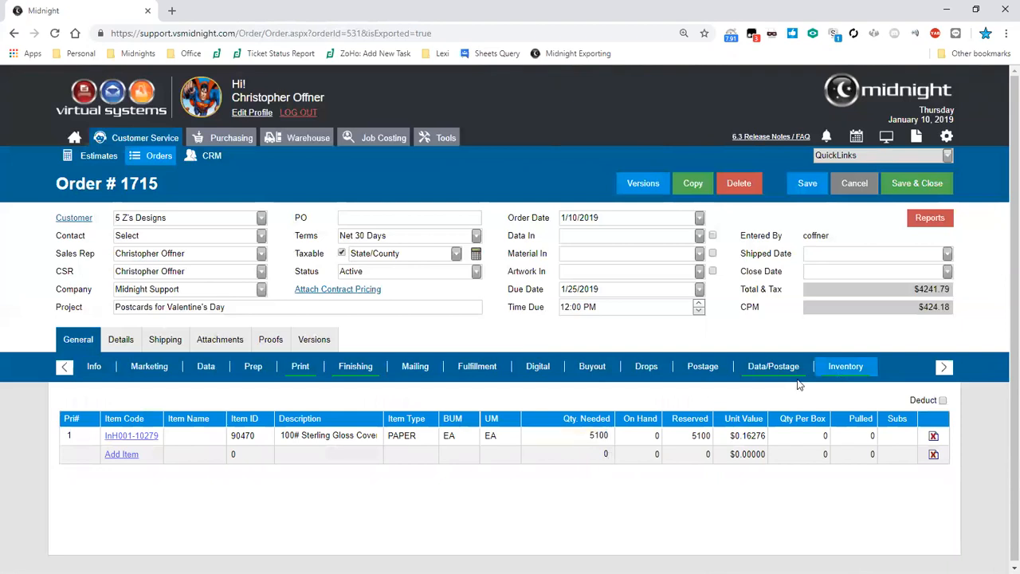
pyautogui.click(922, 229)
pyautogui.moveTo(940, 278); pyautogui.dragTo(954, 390)
pyautogui.doubleClick(827, 335)
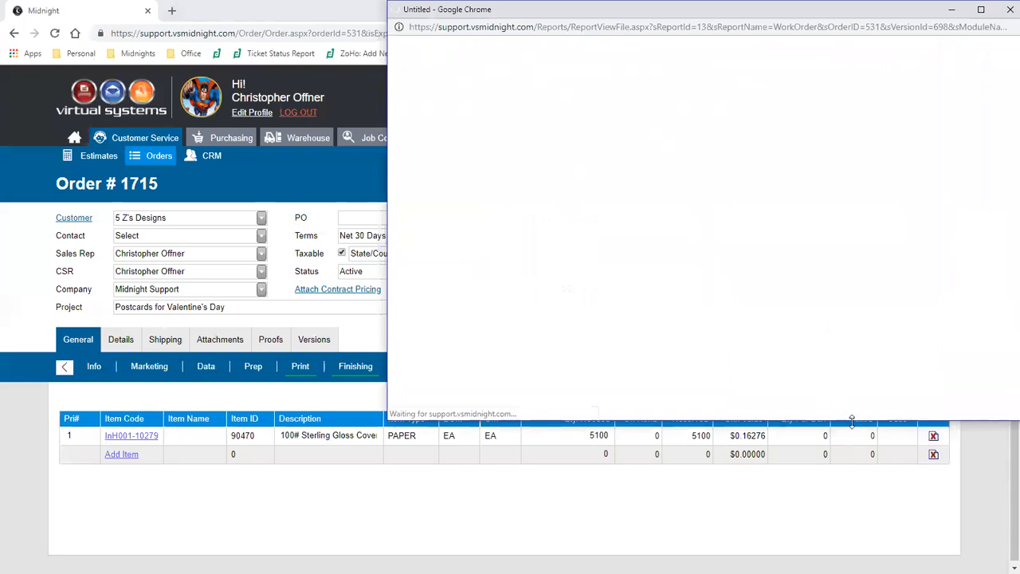
pyautogui.moveTo(852, 421); pyautogui.dragTo(852, 552)
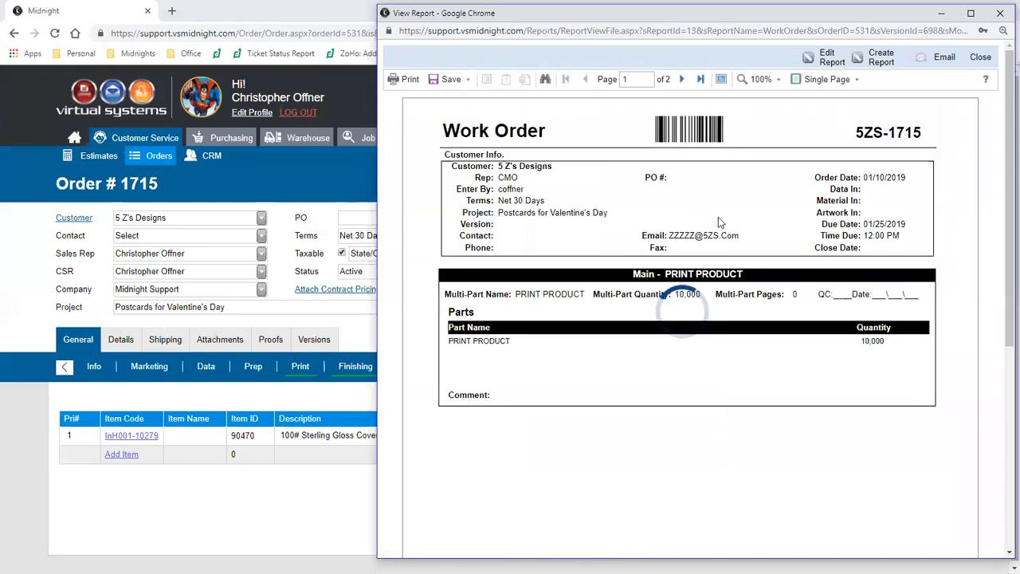
pyautogui.click(682, 78)
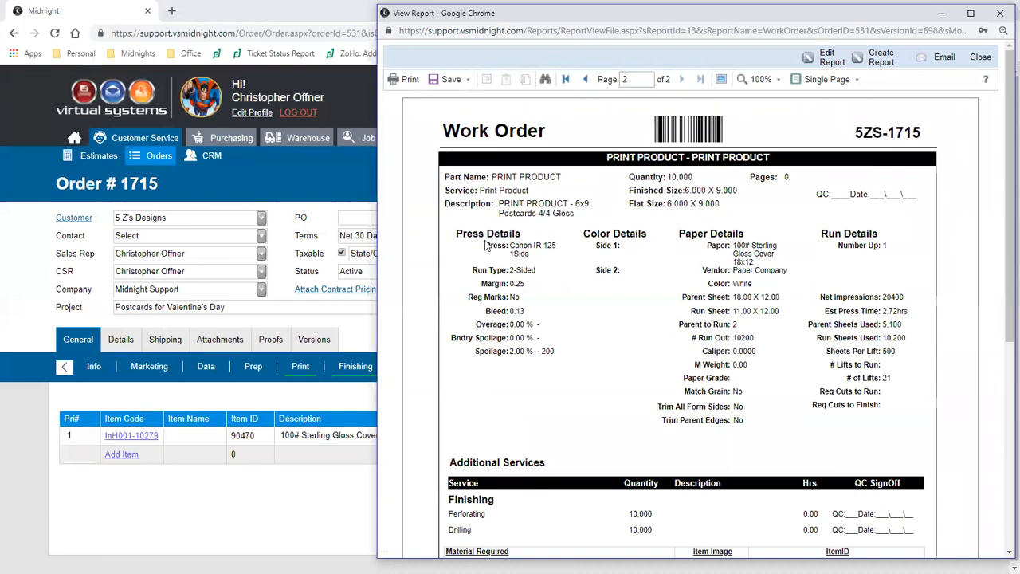
# Examine the Work Order's press, paper and run details, additional services and required material, and close the report.
pyautogui.moveTo(504, 248); pyautogui.dragTo(523, 338)
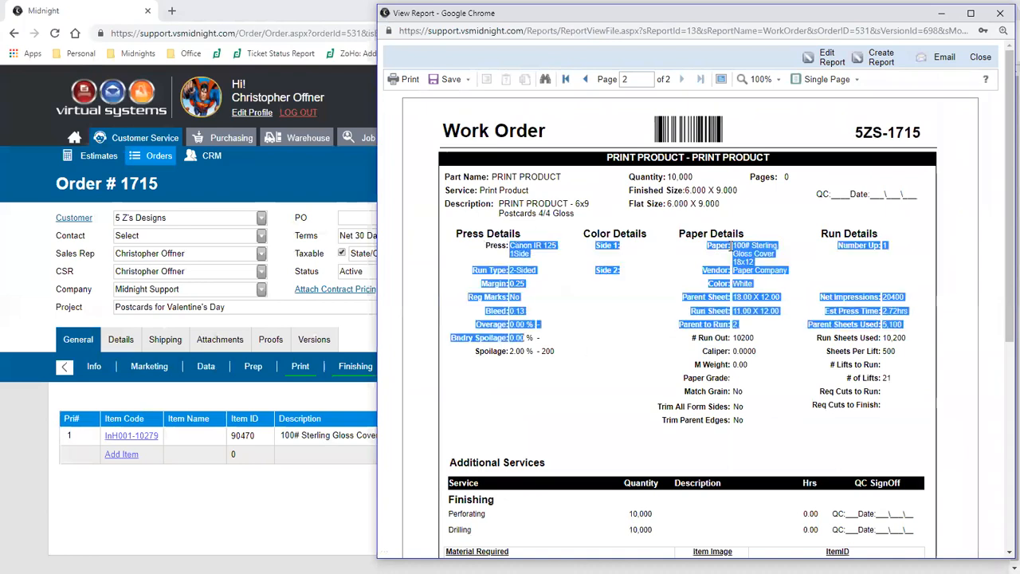
pyautogui.click(730, 247)
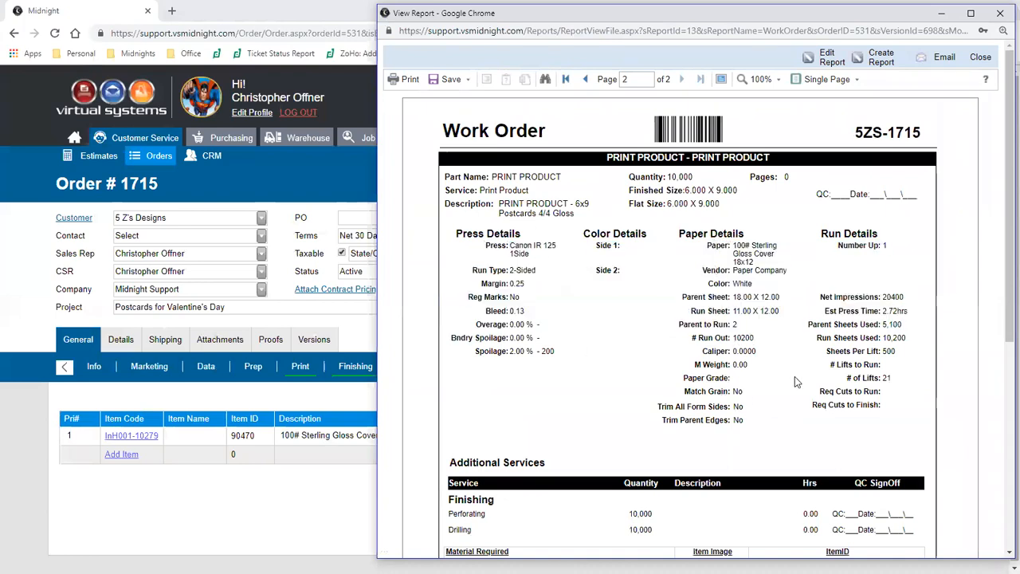
pyautogui.scroll(-3, 596, 385)
pyautogui.moveTo(459, 385); pyautogui.dragTo(906, 403)
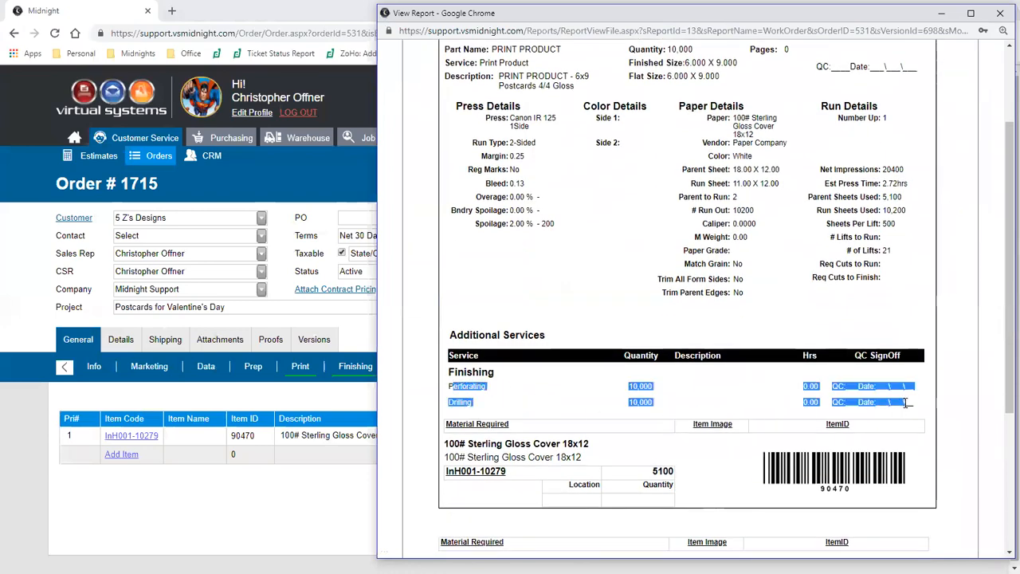
pyautogui.click(803, 444)
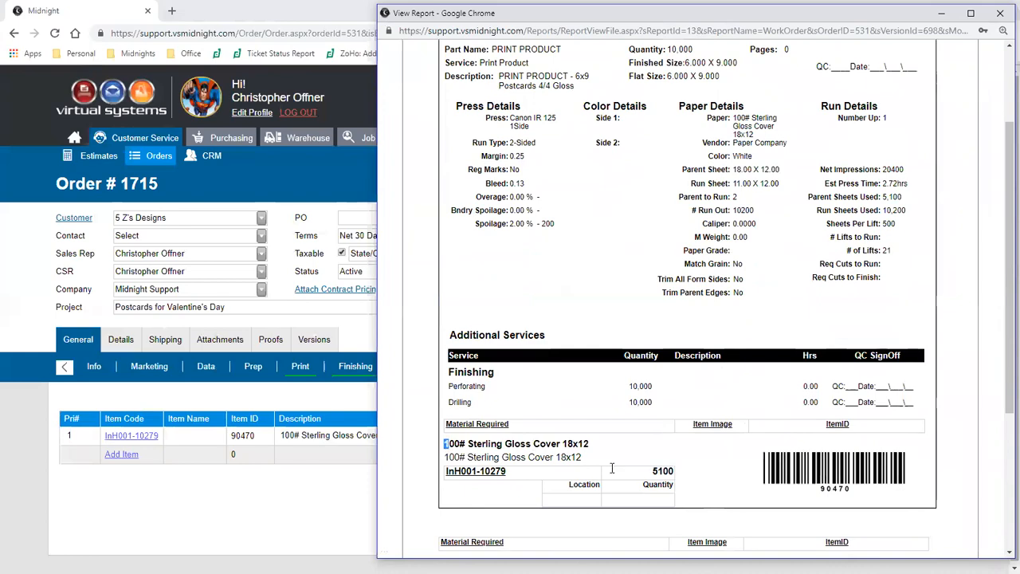
pyautogui.moveTo(446, 440); pyautogui.dragTo(795, 484)
pyautogui.click(690, 485)
pyautogui.scroll(-2, 678, 454)
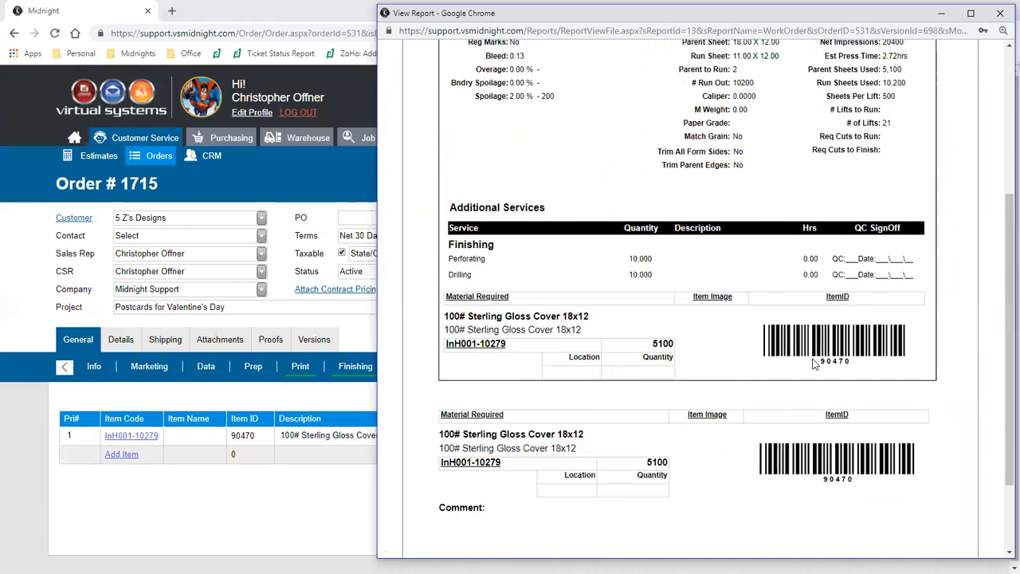
pyautogui.scroll(4, 775, 355)
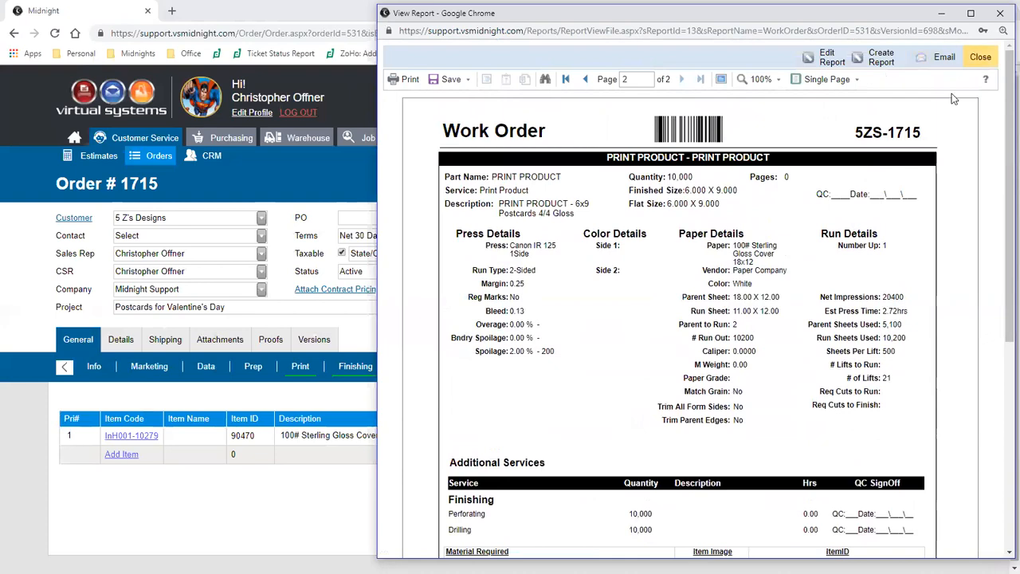
pyautogui.click(980, 57)
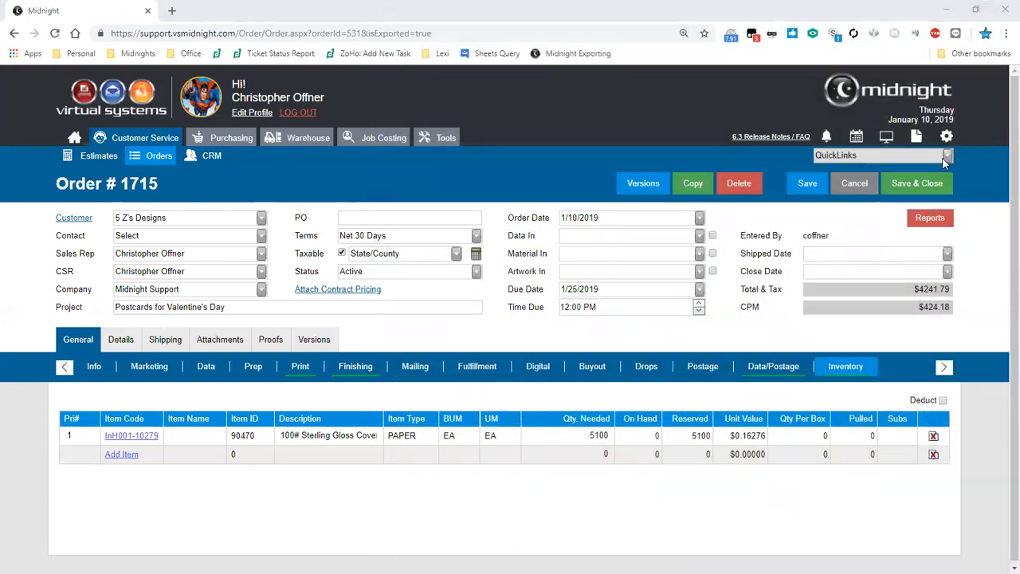
# Try to preview the order's Invoice Print report.
pyautogui.click(929, 217)
pyautogui.moveTo(943, 387); pyautogui.dragTo(877, 327)
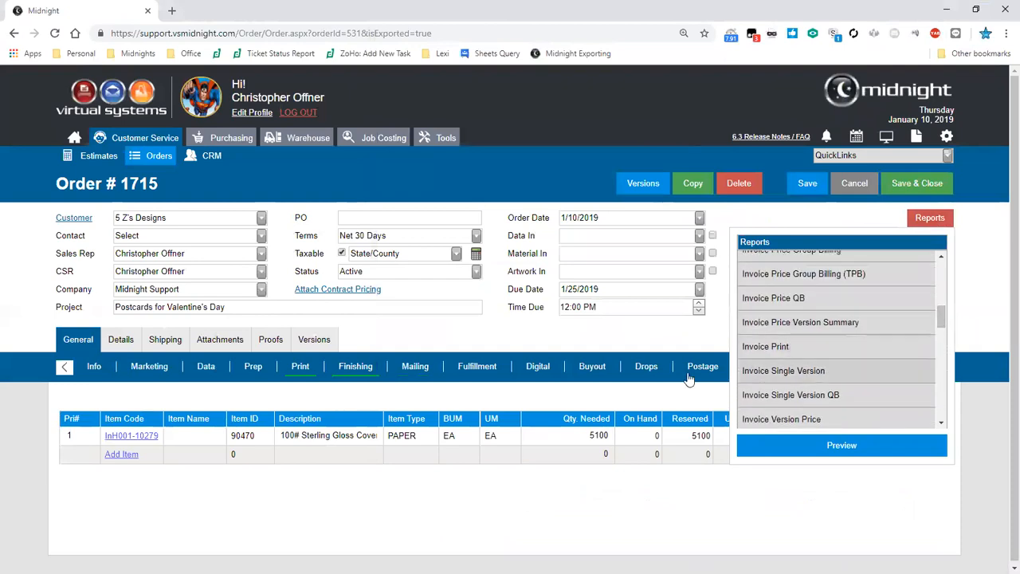
pyautogui.doubleClick(789, 351)
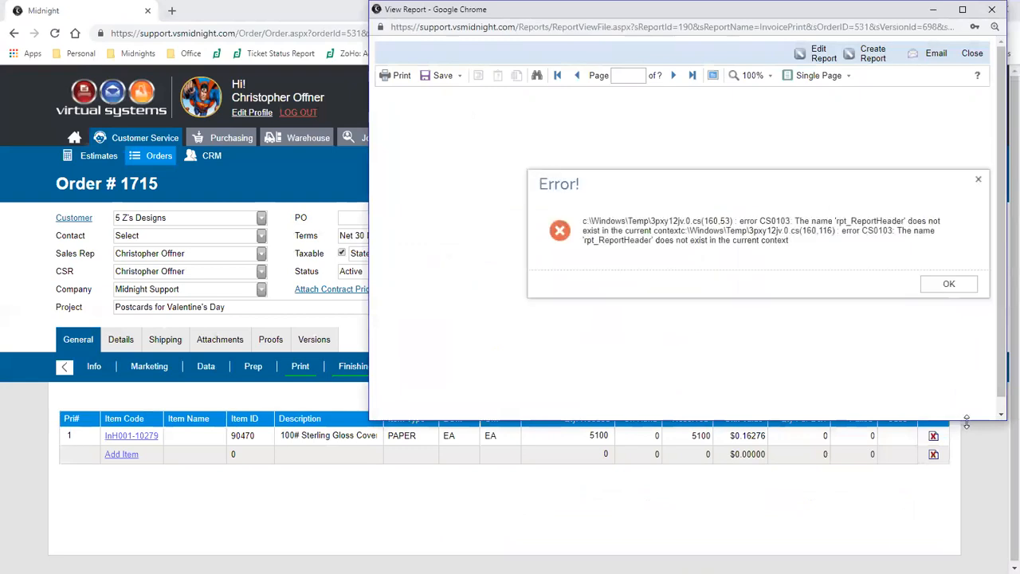
pyautogui.click(950, 284)
pyautogui.click(992, 9)
# Preview the order's Invoice Price Group Billing report, review the priced postcard, drilling and perforating lines, and close it.
pyautogui.click(930, 220)
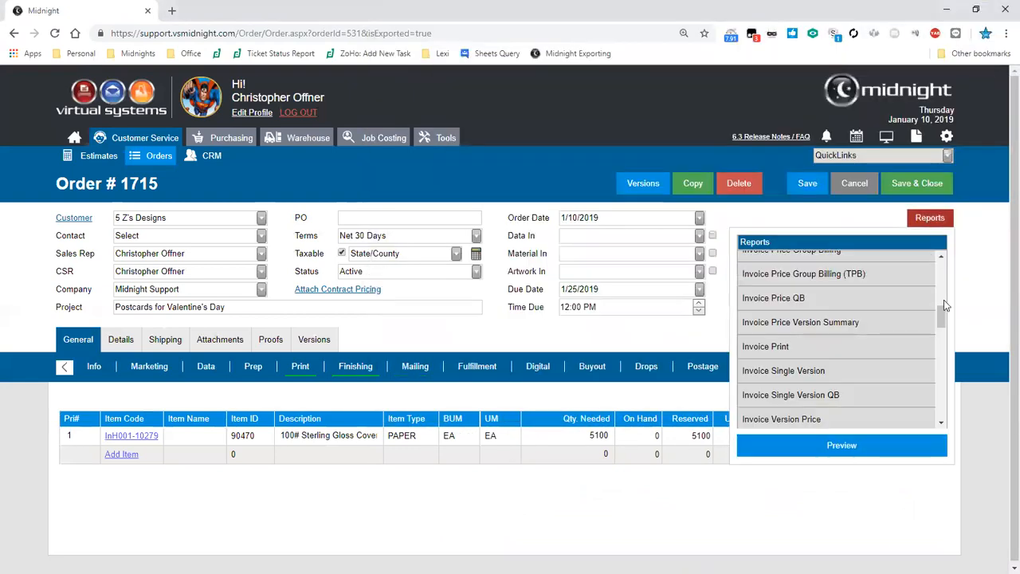
pyautogui.scroll(2, 899, 331)
pyautogui.click(899, 332)
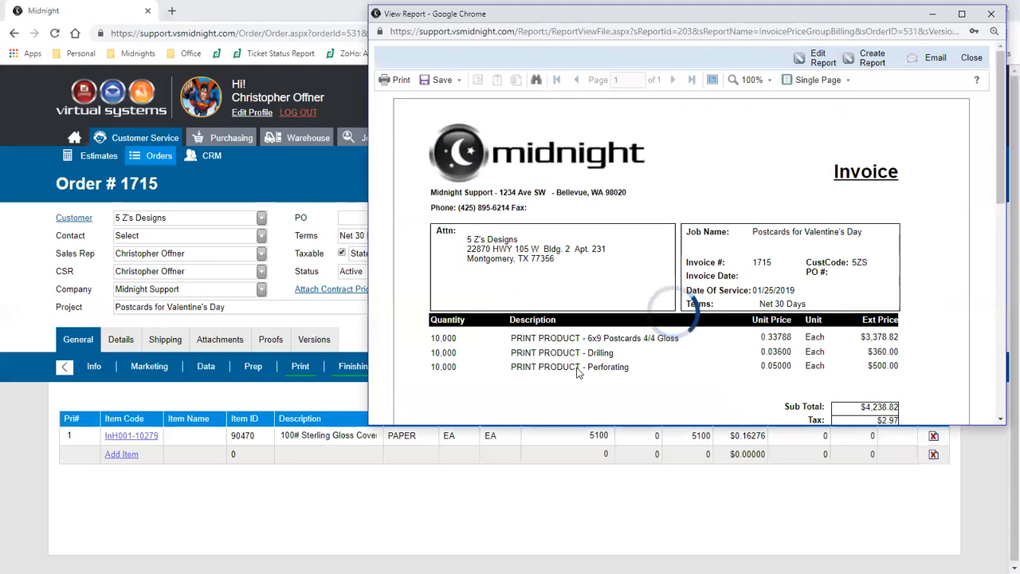
pyautogui.moveTo(435, 338); pyautogui.dragTo(641, 351)
pyautogui.click(641, 350)
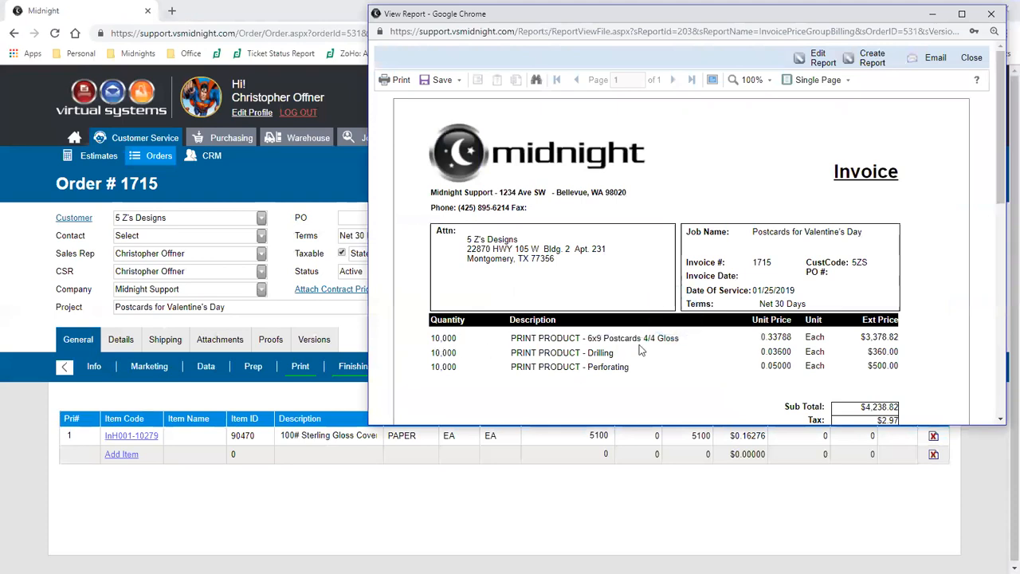
pyautogui.click(964, 66)
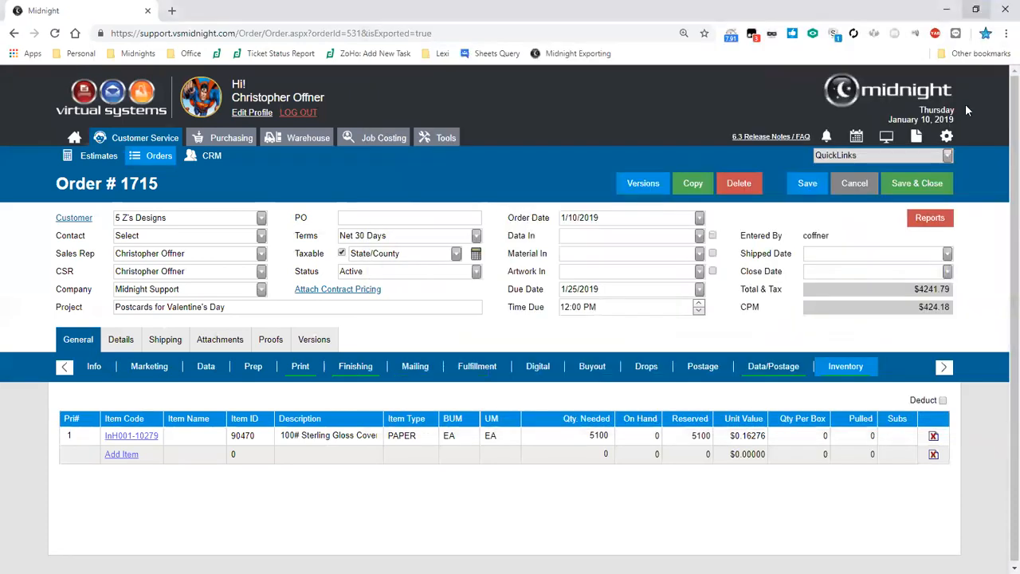
# Preview the order's standard Invoice report, review its service lines and totals, and close it.
pyautogui.click(930, 217)
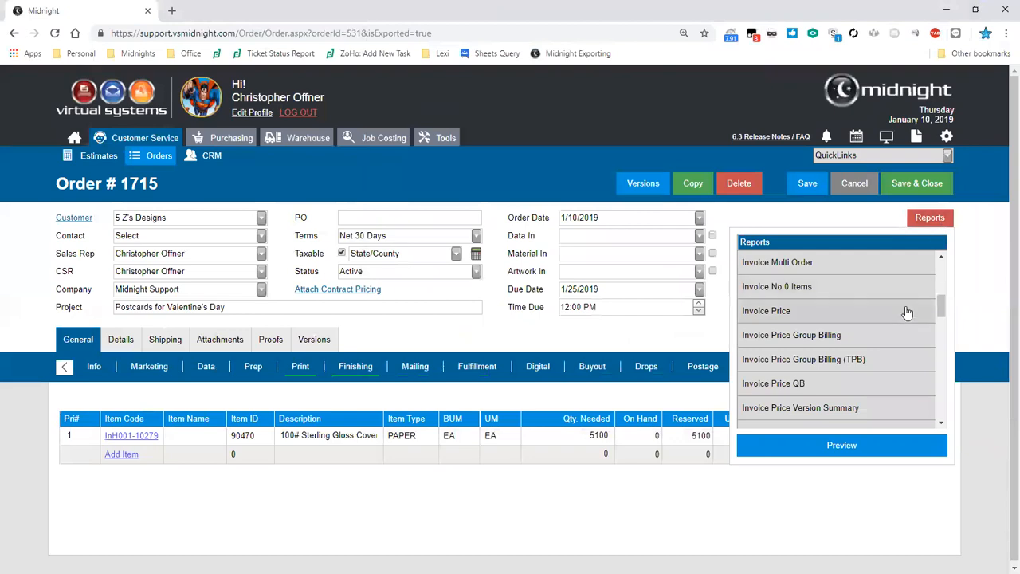
pyautogui.moveTo(942, 308); pyautogui.dragTo(942, 290)
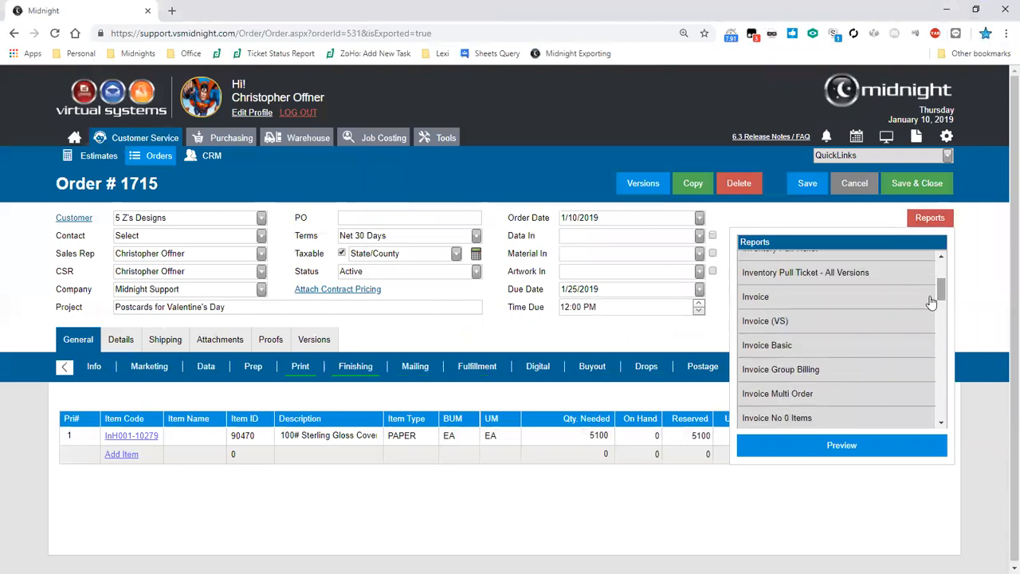
pyautogui.doubleClick(823, 302)
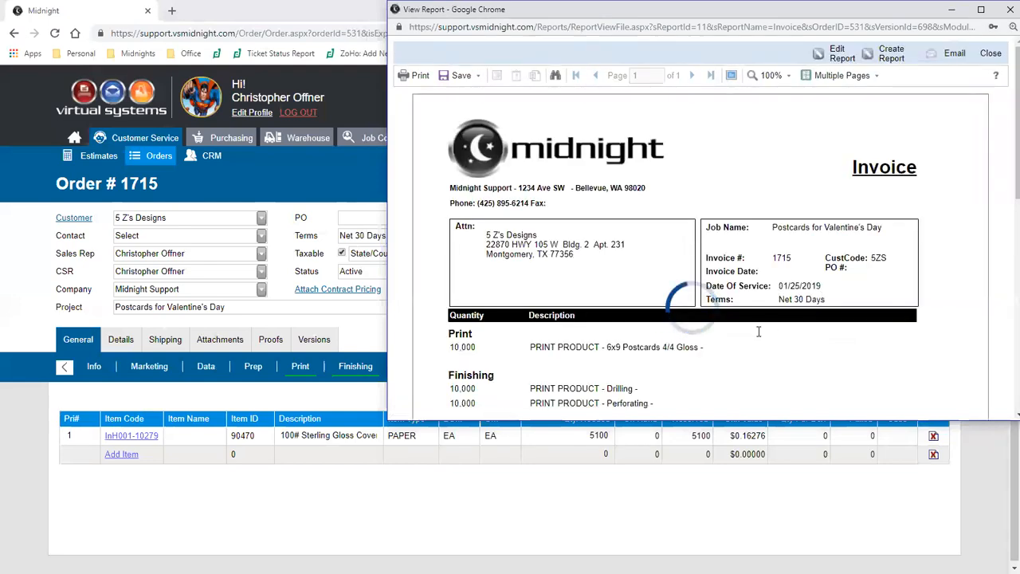
pyautogui.scroll(-2, 759, 332)
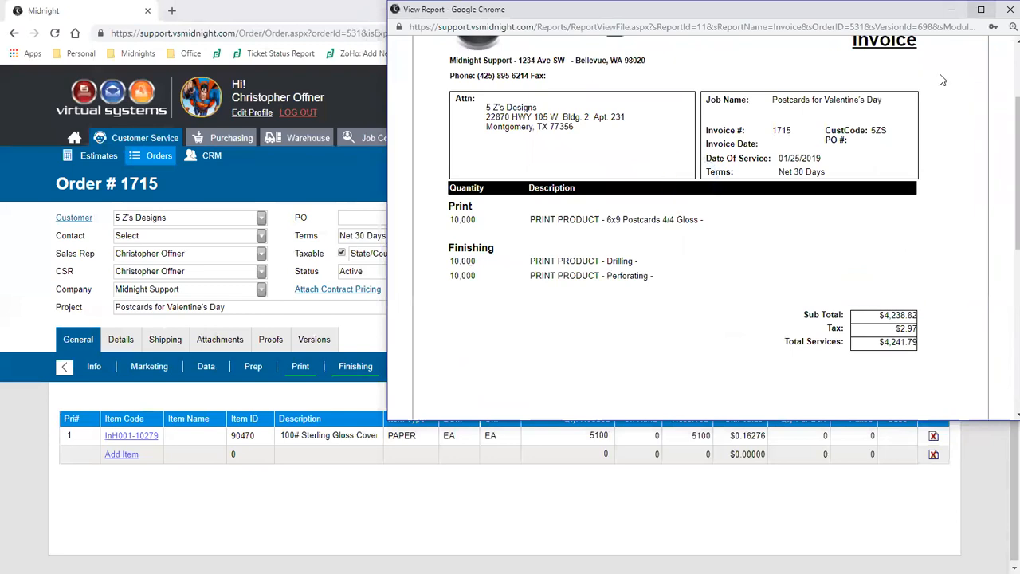
pyautogui.hotkey('ctrl', 'w')
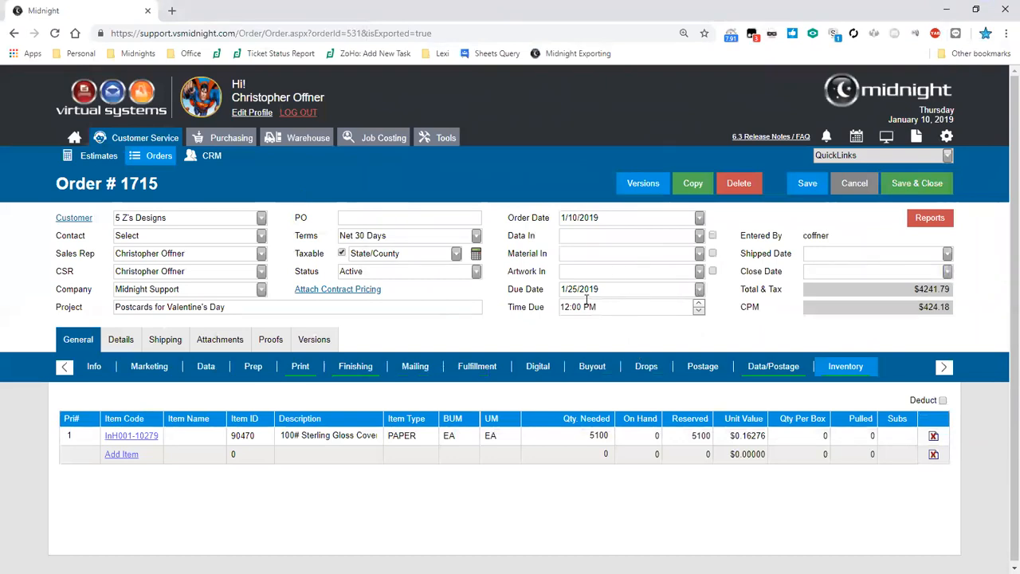
# Open the Dynamic Job Board and review the scheduling details and actual time of the Valentine's Day postcard's print task.
pyautogui.click(858, 139)
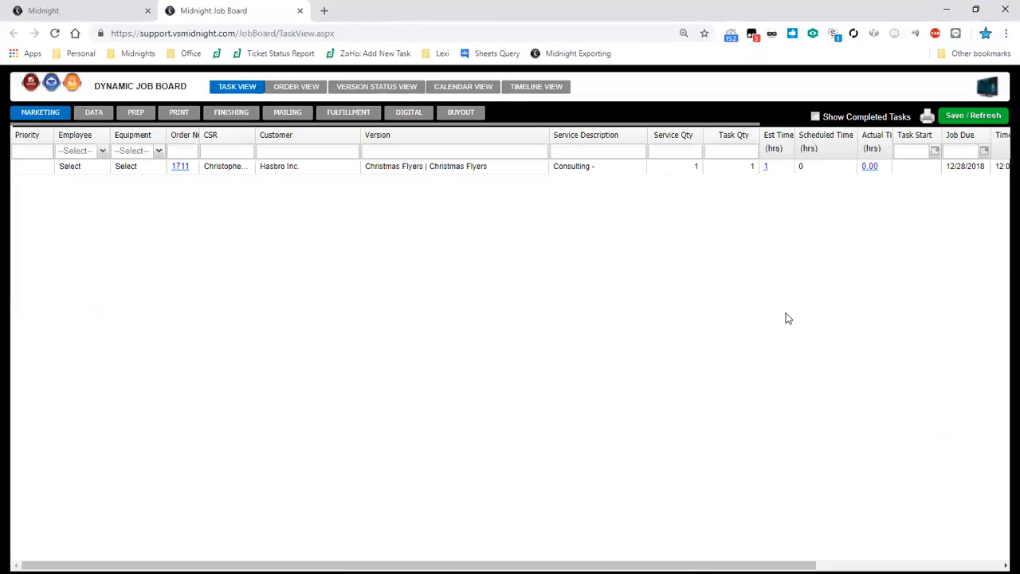
pyautogui.click(179, 113)
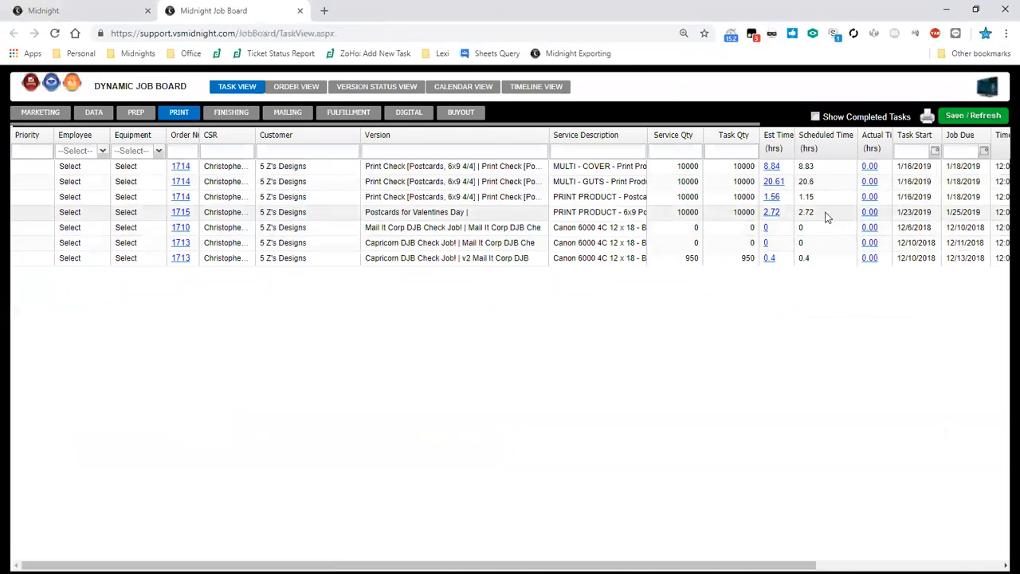
pyautogui.moveTo(686, 565); pyautogui.dragTo(872, 566)
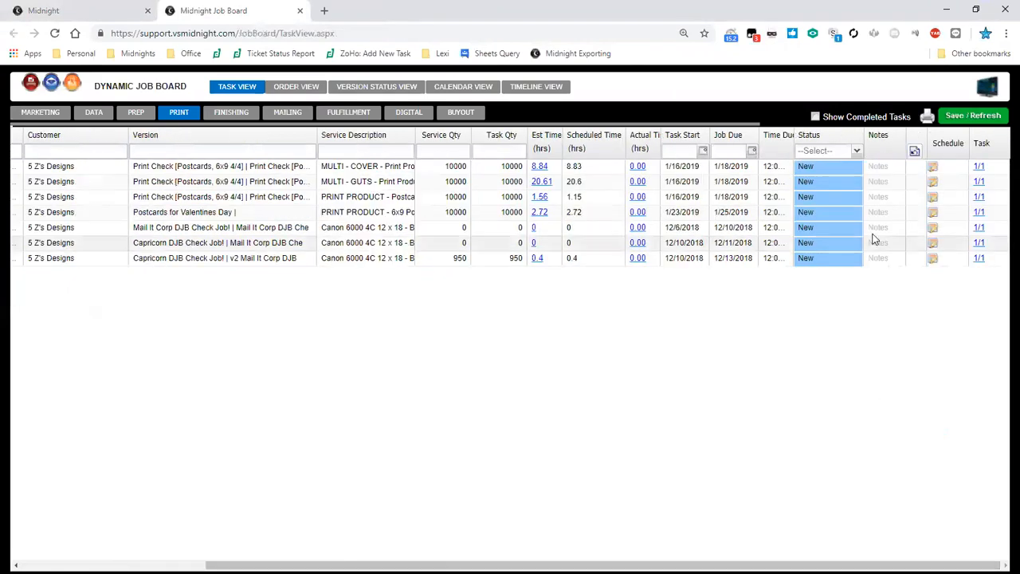
pyautogui.click(639, 213)
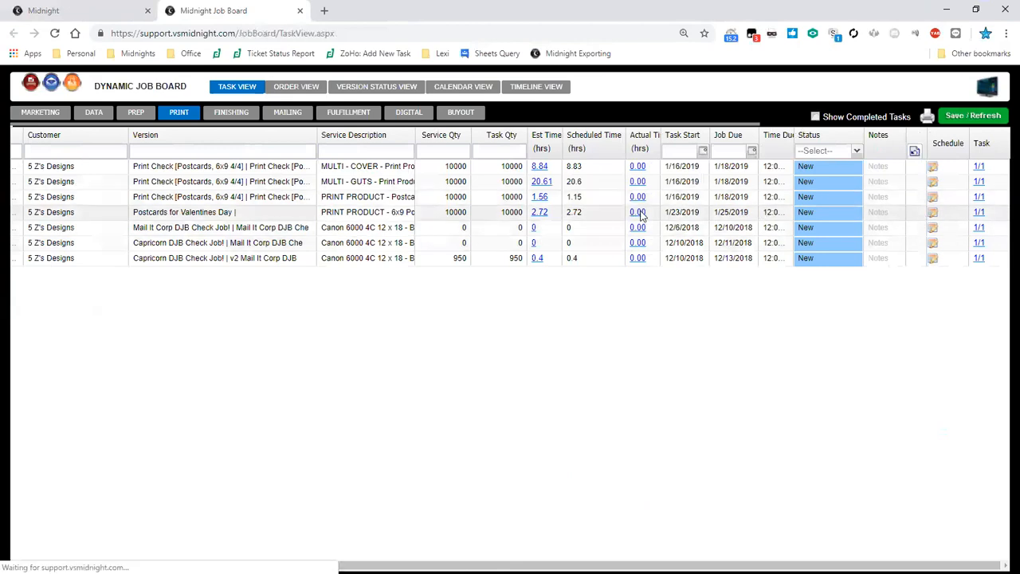
# Look through the equipment choices for the postcard's print task, review the Finishing tasks and close the job board.
pyautogui.click(741, 215)
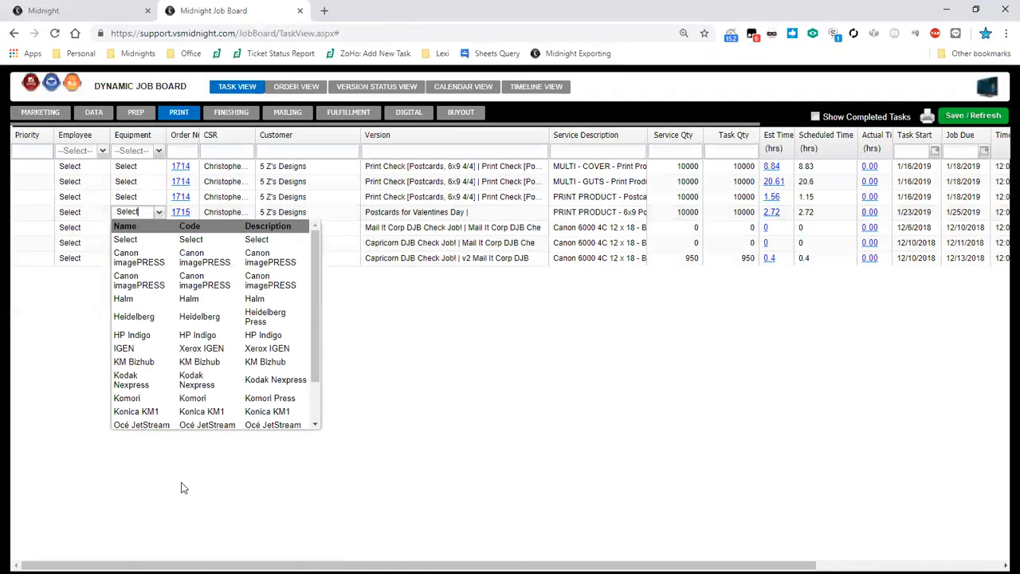
pyautogui.moveTo(323, 297); pyautogui.dragTo(319, 268)
pyautogui.click(403, 319)
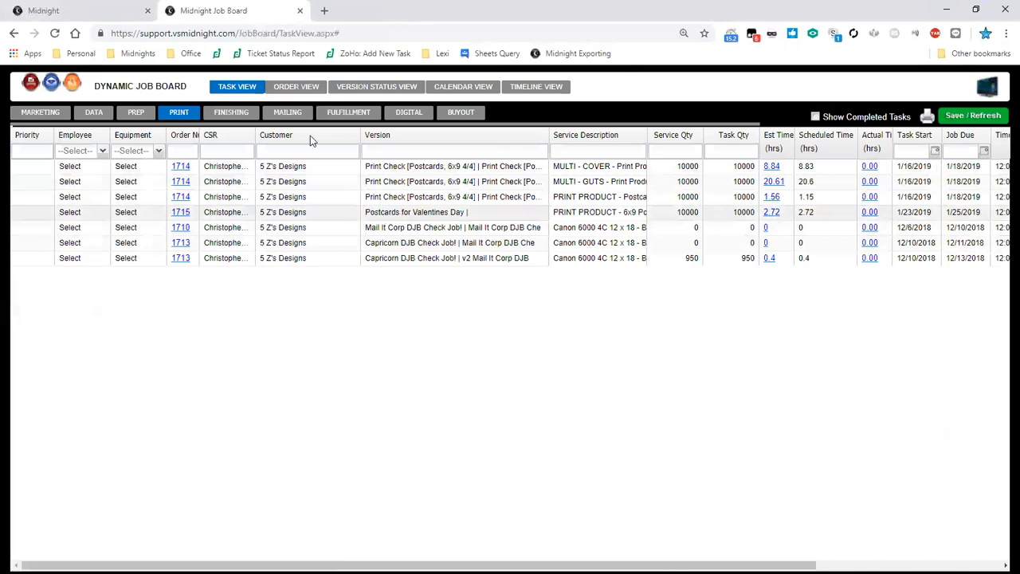
pyautogui.click(231, 112)
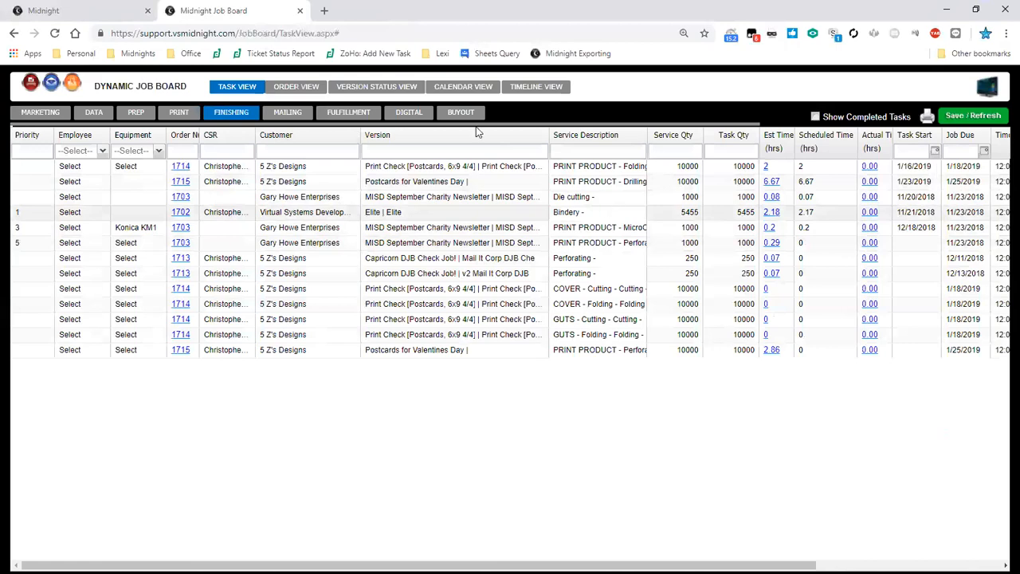
pyautogui.click(301, 11)
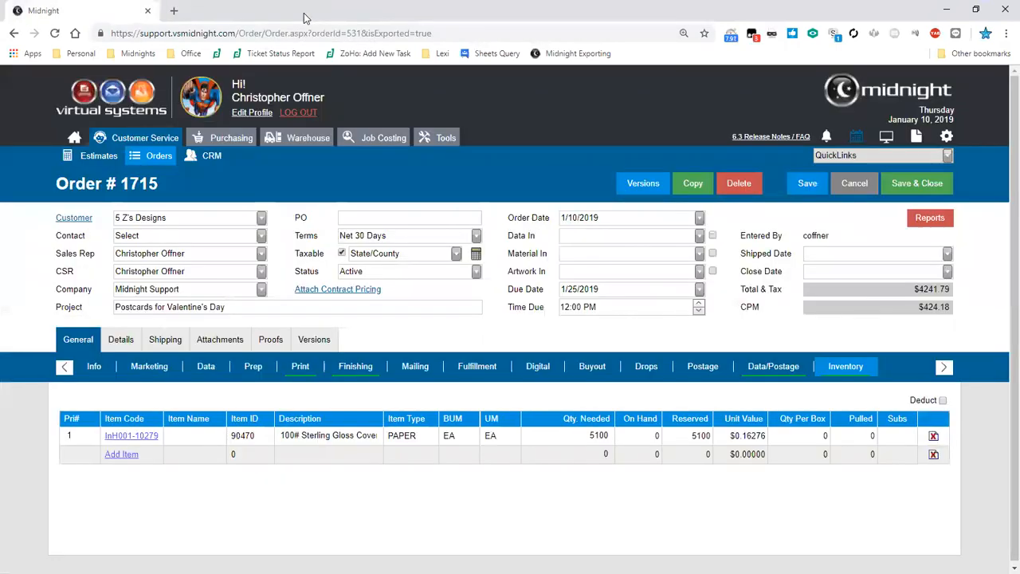